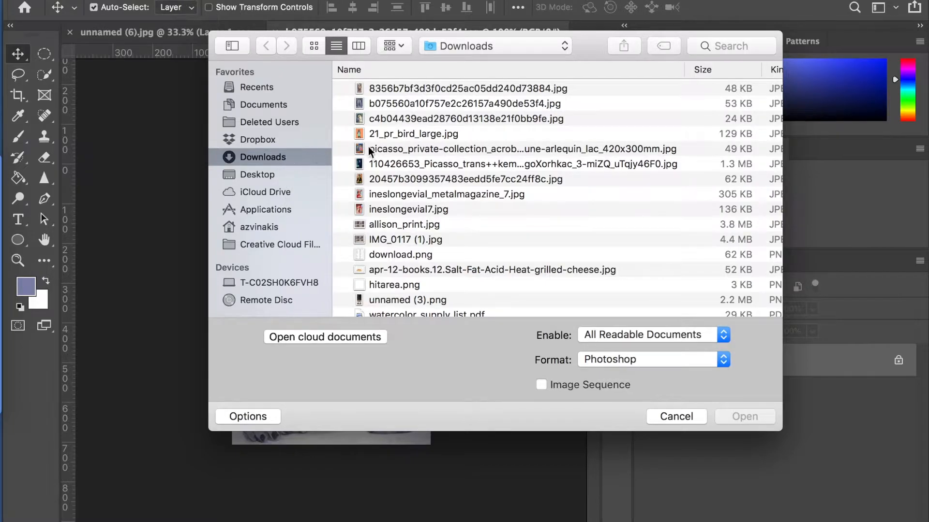
Open the portrait photo "unnamed (6) copy.jpg" from the Downloads folder
{"action": "scroll", "coordinate": [468, 151], "scroll_direction": "up", "scroll_amount": 1}
{"action": "scroll", "coordinate": [498, 250], "scroll_direction": "down", "scroll_amount": 1}
{"action": "scroll", "coordinate": [498, 251], "scroll_direction": "down", "scroll_amount": 6}
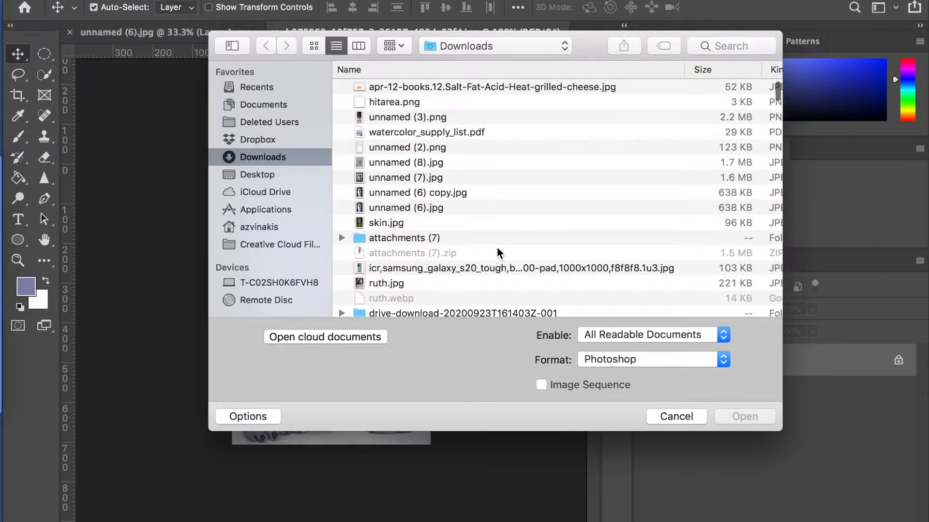
{"action": "left_click", "coordinate": [441, 195]}
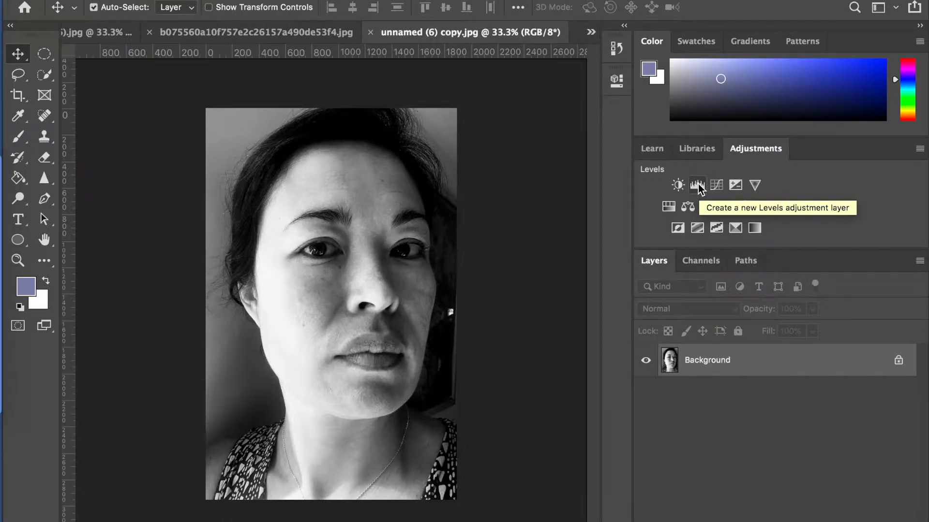
{"action": "left_click", "coordinate": [661, 154]}
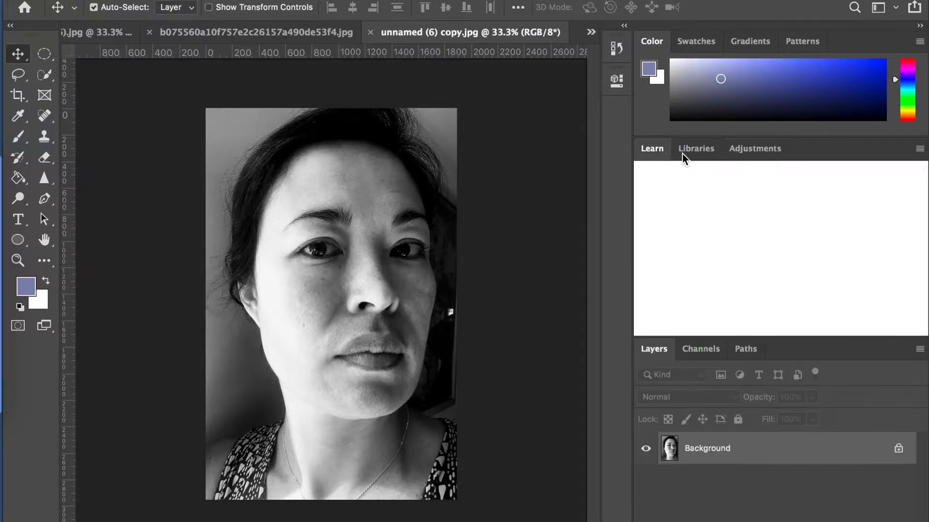
{"action": "left_click", "coordinate": [696, 154]}
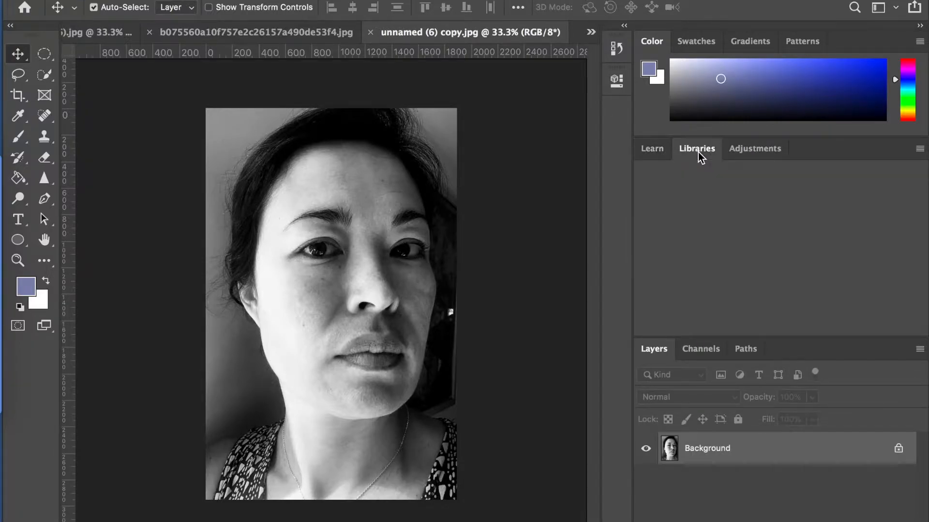
{"action": "left_click", "coordinate": [654, 152]}
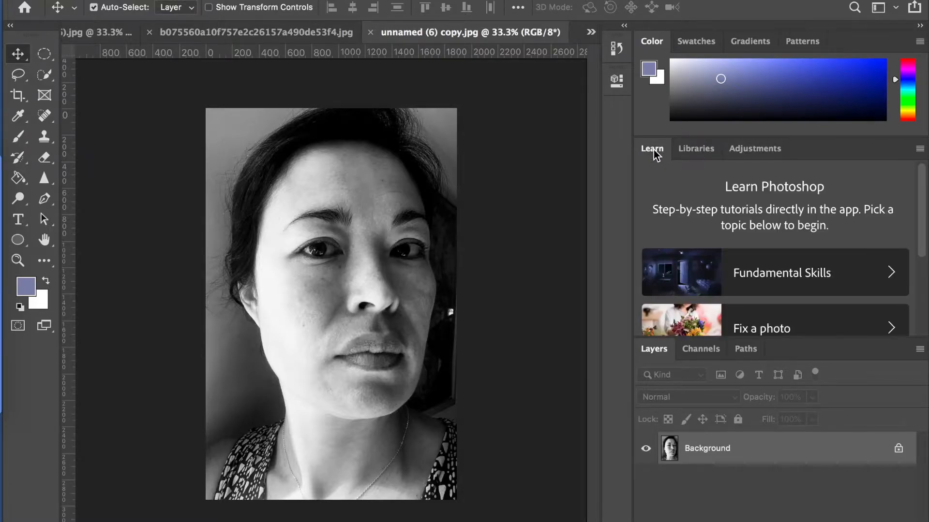
{"action": "left_click", "coordinate": [746, 154]}
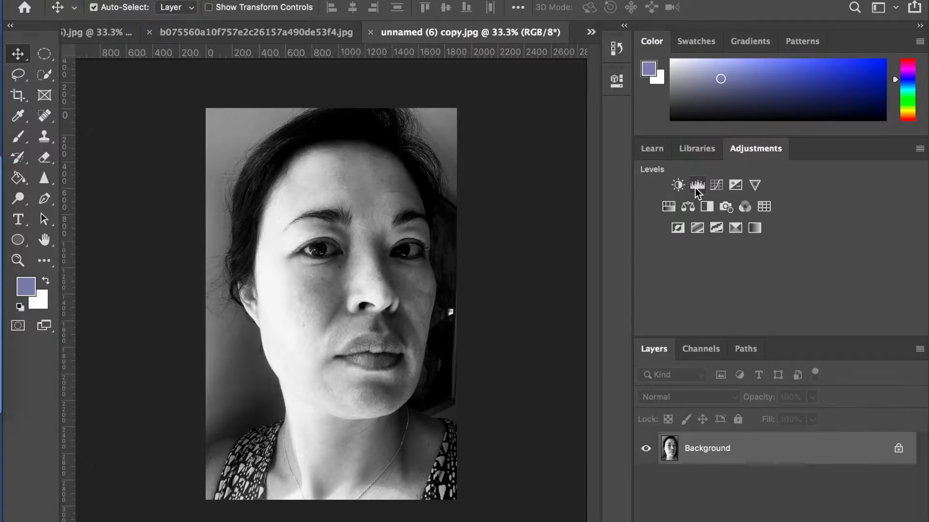
Add a Levels adjustment layer, set the black input to 40 and lower the white input slightly to strengthen the portrait's contrast
{"action": "left_click", "coordinate": [696, 187]}
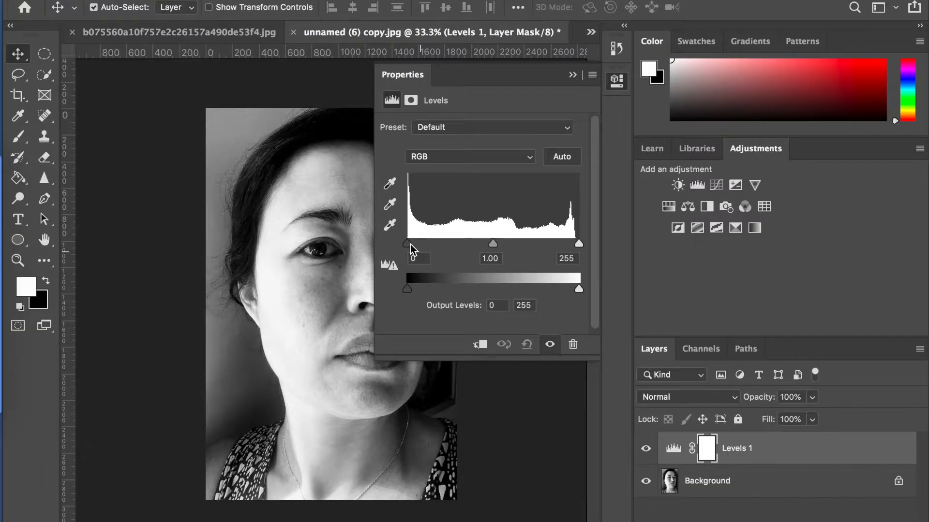
{"action": "left_click_drag", "start_coordinate": [410, 245], "coordinate": [438, 249]}
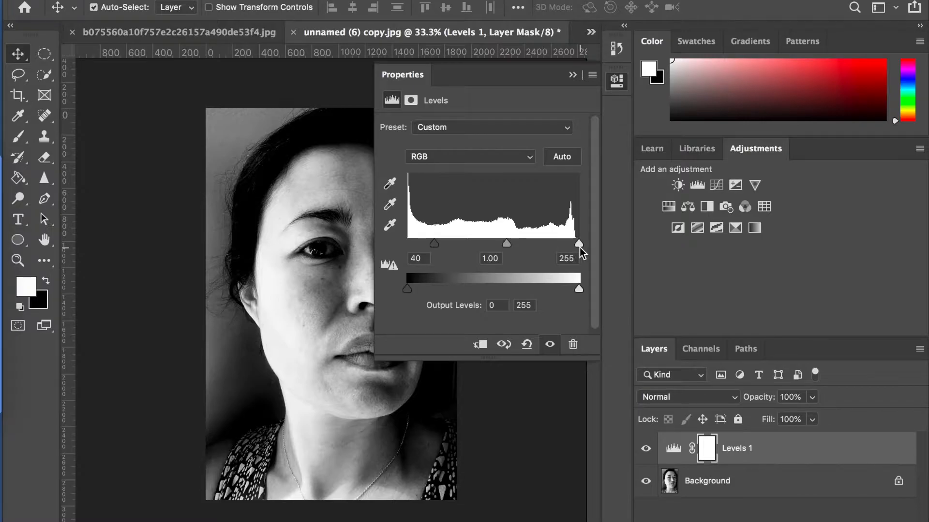
{"action": "left_click_drag", "start_coordinate": [578, 244], "coordinate": [565, 247]}
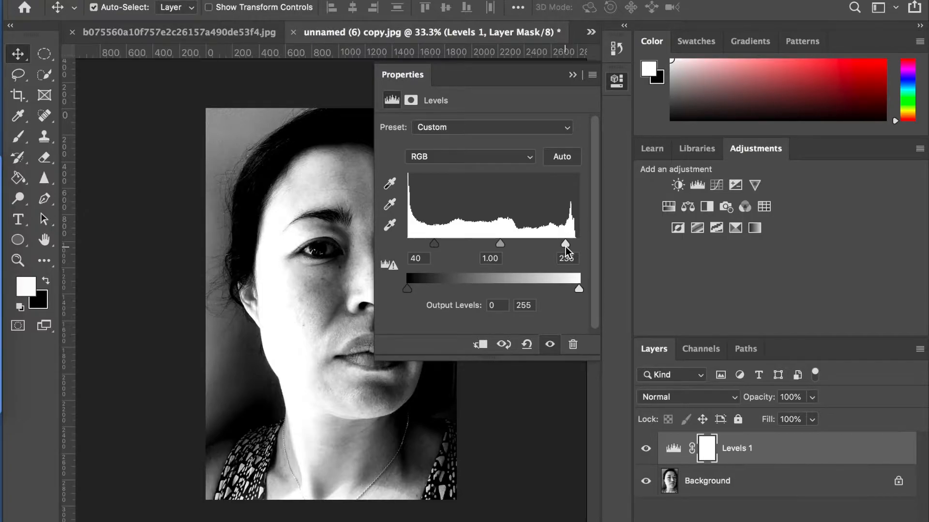
{"action": "left_click", "coordinate": [573, 76]}
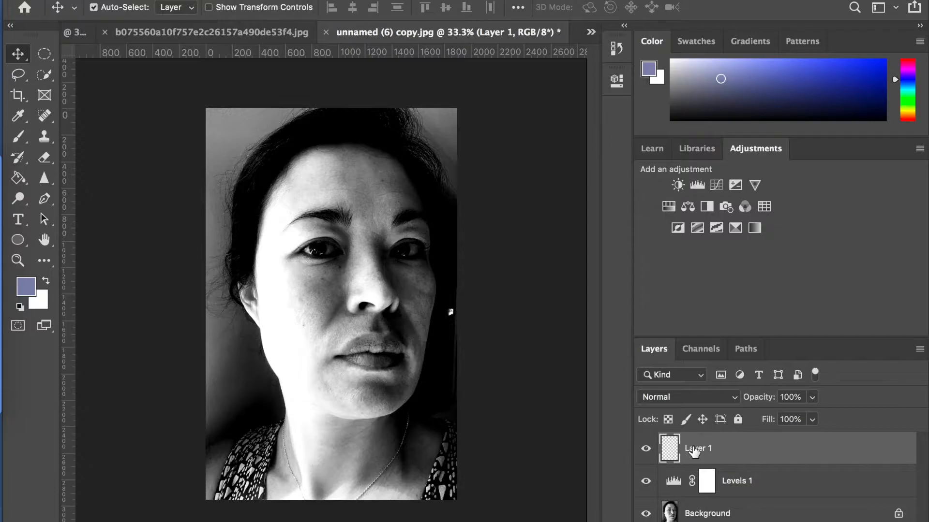
Rename the empty layer above Levels 1 as "tracing"
{"action": "double_click", "coordinate": [695, 449]}
{"action": "type", "text": "tracing"}
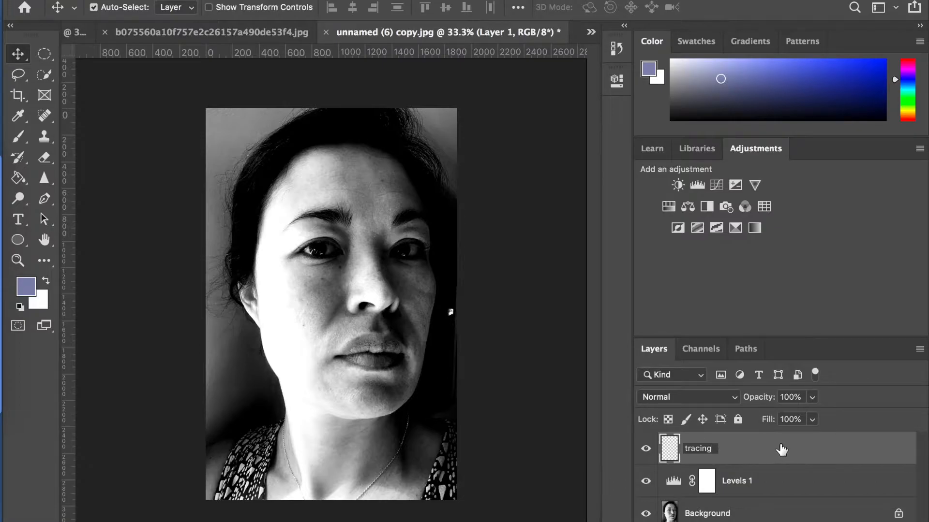
{"action": "left_click", "coordinate": [782, 449]}
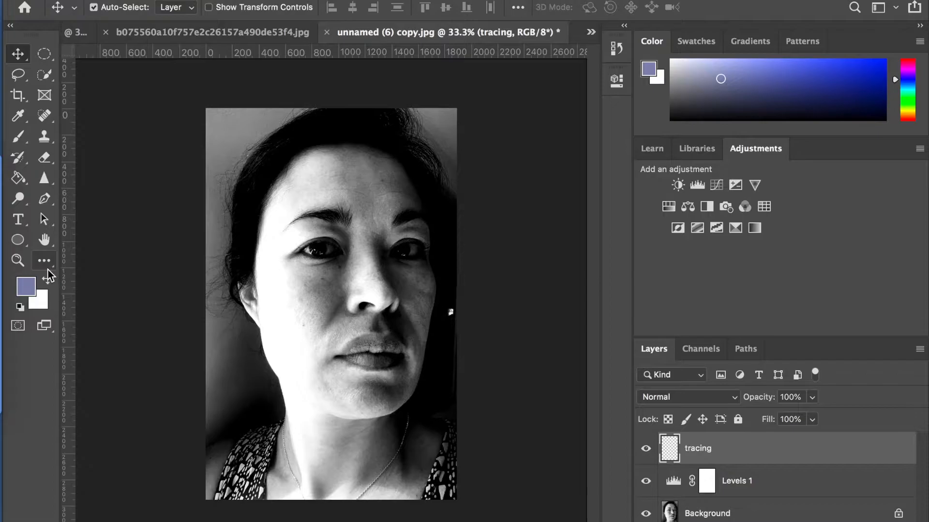
Set the foreground color to bright red with hue 0°, saturation 98% and brightness 98%
{"action": "left_click", "coordinate": [21, 308]}
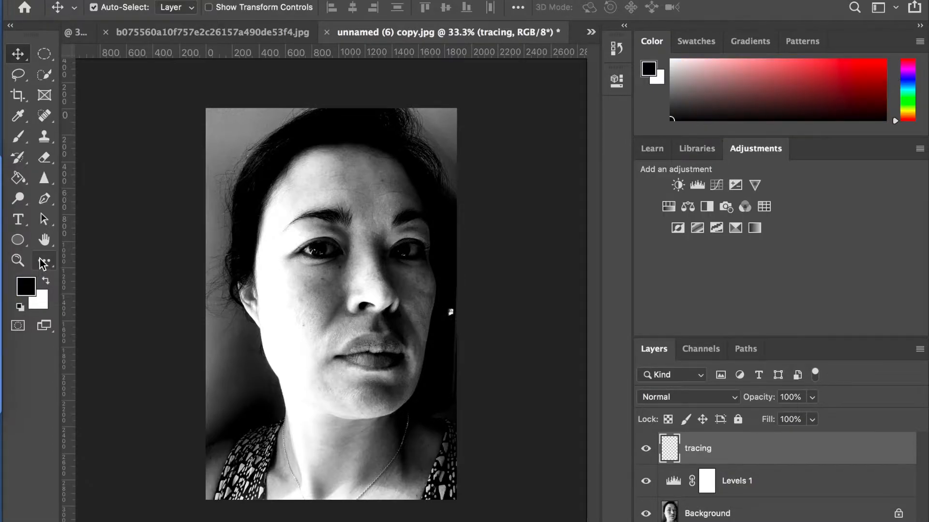
{"action": "left_click", "coordinate": [31, 291]}
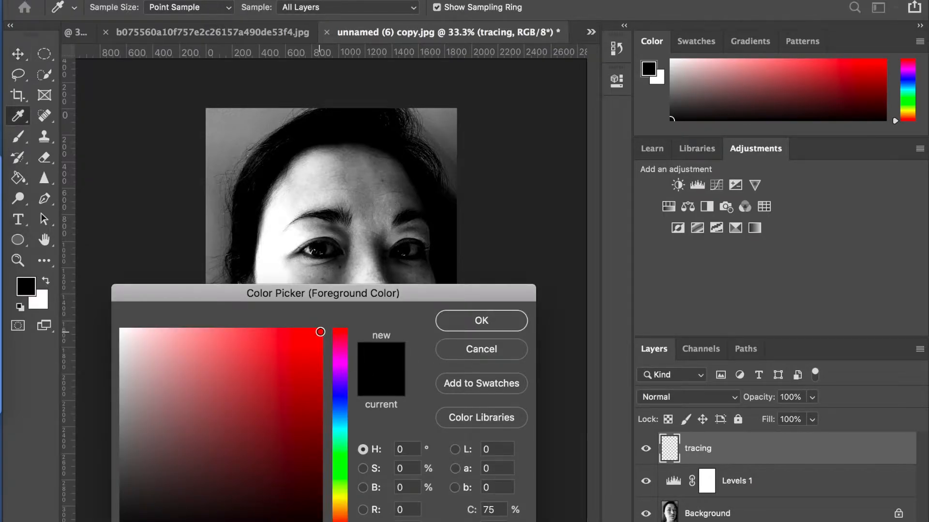
{"action": "left_click", "coordinate": [319, 332]}
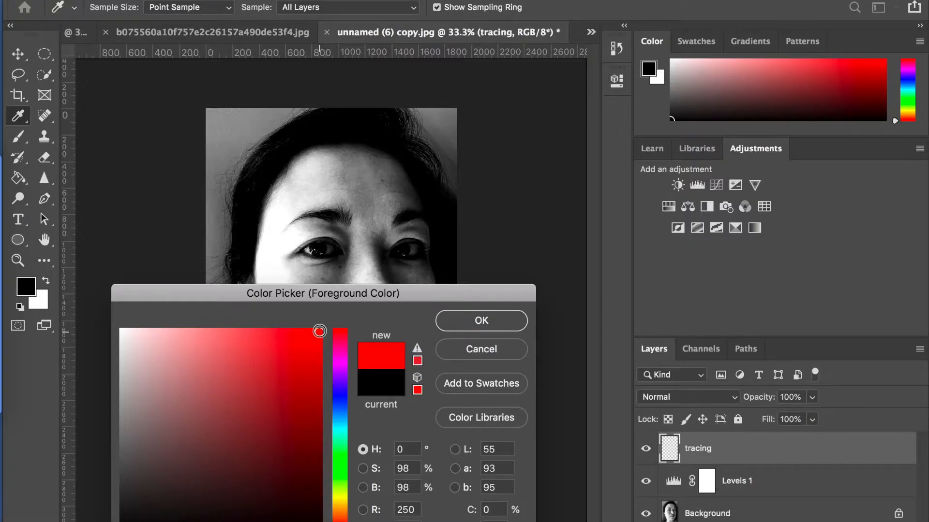
{"action": "left_click", "coordinate": [517, 327]}
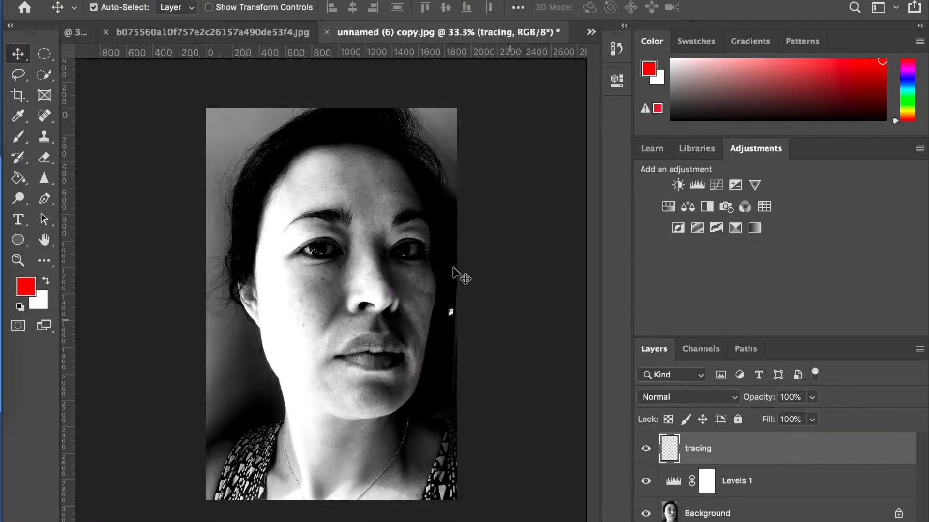
Choose the Brush tool and set its Hard Round tip to 17 px
{"action": "key", "text": "super"}
{"action": "key", "text": "super+plus"}
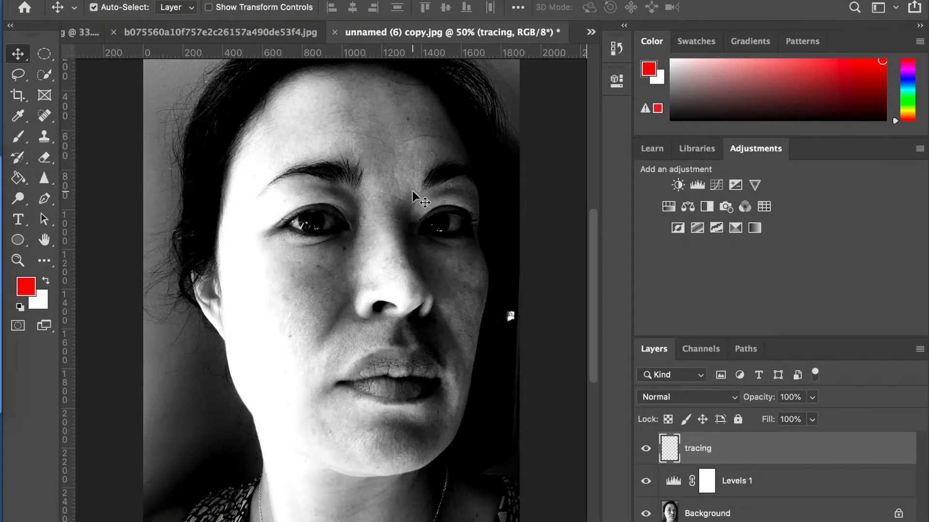
{"action": "scroll", "coordinate": [413, 191], "scroll_direction": "up", "scroll_amount": 2}
{"action": "scroll", "coordinate": [412, 190], "scroll_direction": "up", "scroll_amount": 2}
{"action": "scroll", "coordinate": [412, 191], "scroll_direction": "left", "scroll_amount": 1}
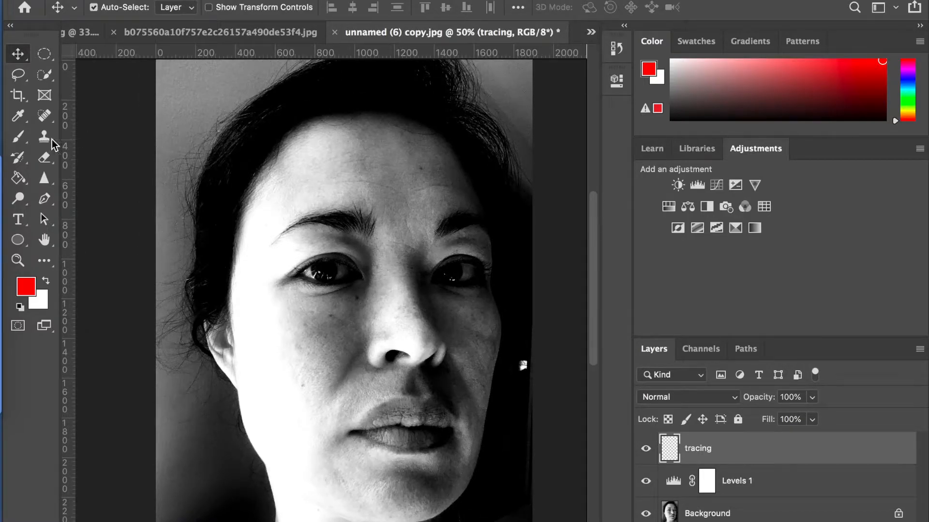
{"action": "left_click", "coordinate": [19, 142]}
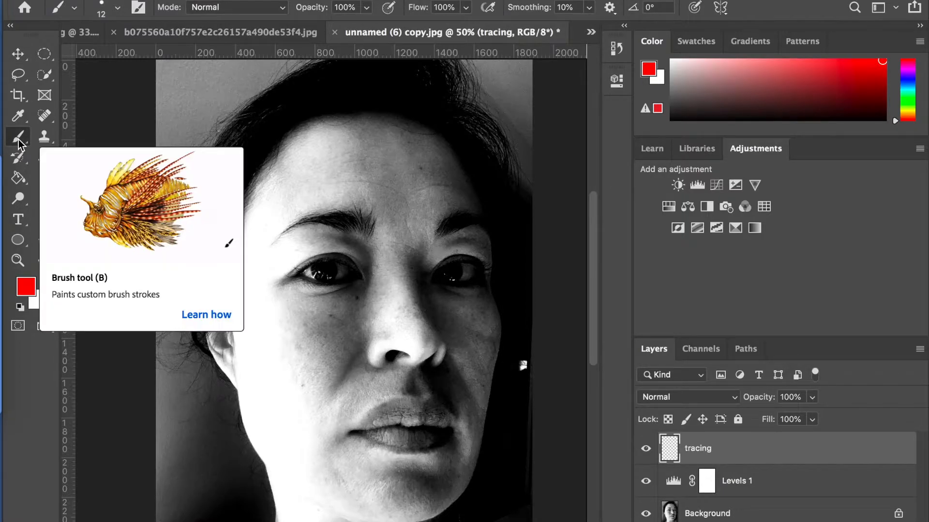
{"action": "left_click", "coordinate": [118, 7]}
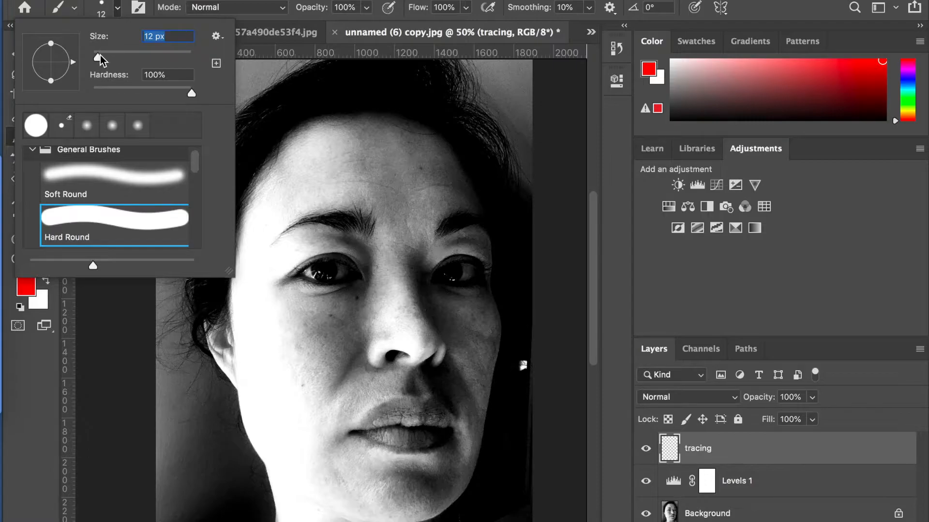
{"action": "left_click_drag", "start_coordinate": [100, 56], "coordinate": [101, 57]}
{"action": "left_click_drag", "start_coordinate": [100, 60], "coordinate": [101, 62]}
{"action": "left_click", "coordinate": [118, 9]}
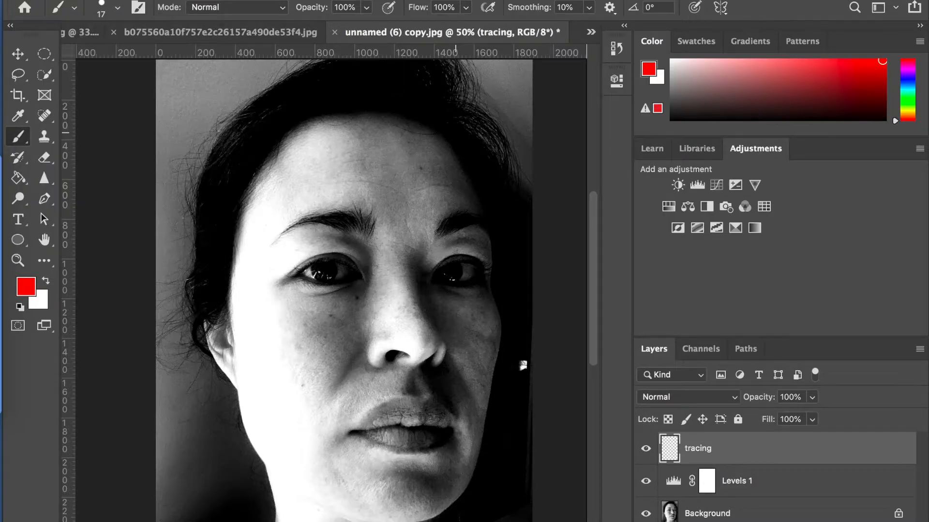
Trace the light-shadow boundary in red from the hairline down the forehead, around the eyebrow and eye, and down the brightly lit cheek
{"action": "key", "text": "super+equal"}
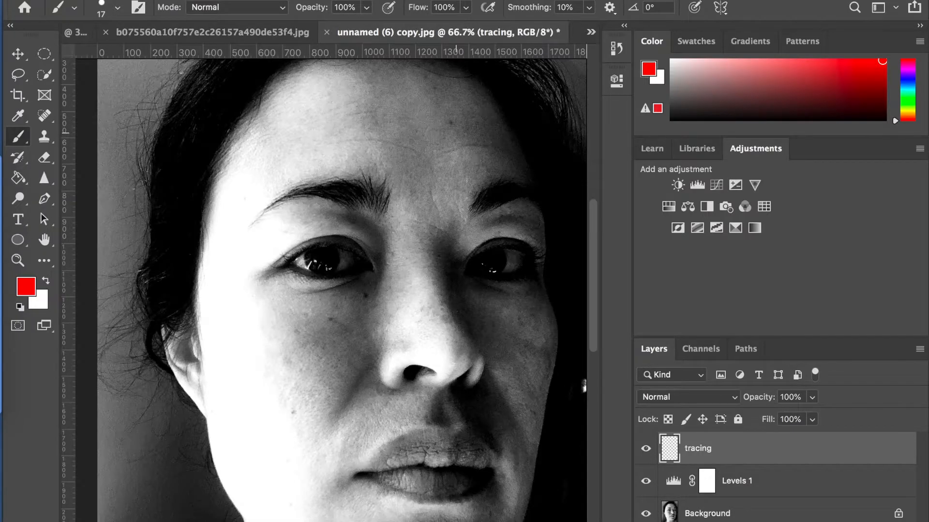
{"action": "scroll", "coordinate": [348, 132], "scroll_direction": "up", "scroll_amount": 3}
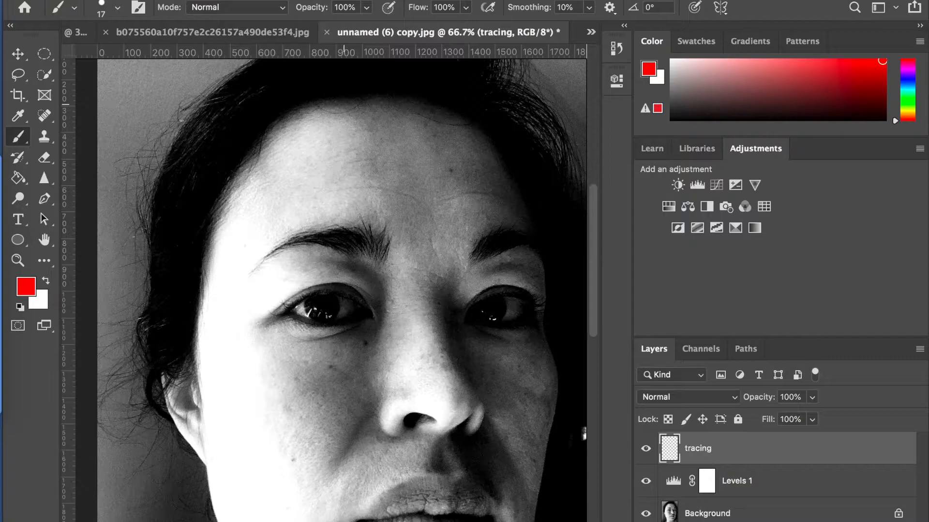
{"action": "mouse_move", "coordinate": [354, 109]}
{"action": "left_mouse_down"}
{"action": "mouse_move", "coordinate": [378, 167]}
{"action": "mouse_move", "coordinate": [381, 212]}
{"action": "mouse_move", "coordinate": [286, 237]}
{"action": "mouse_move", "coordinate": [253, 268]}
{"action": "mouse_move", "coordinate": [317, 247]}
{"action": "mouse_move", "coordinate": [338, 256]}
{"action": "mouse_move", "coordinate": [326, 263]}
{"action": "mouse_move", "coordinate": [333, 269]}
{"action": "mouse_move", "coordinate": [362, 279]}
{"action": "mouse_move", "coordinate": [311, 281]}
{"action": "left_mouse_up"}
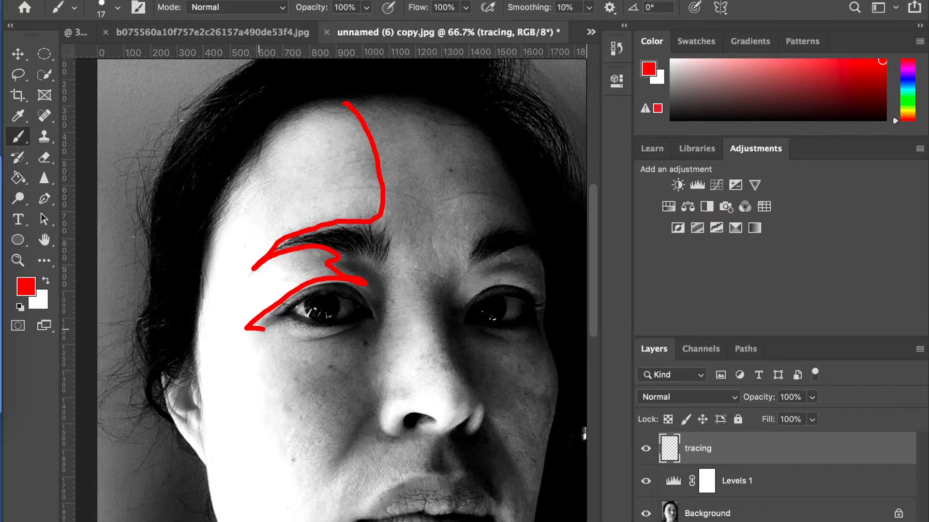
{"action": "left_click_drag", "start_coordinate": [267, 349], "coordinate": [272, 357]}
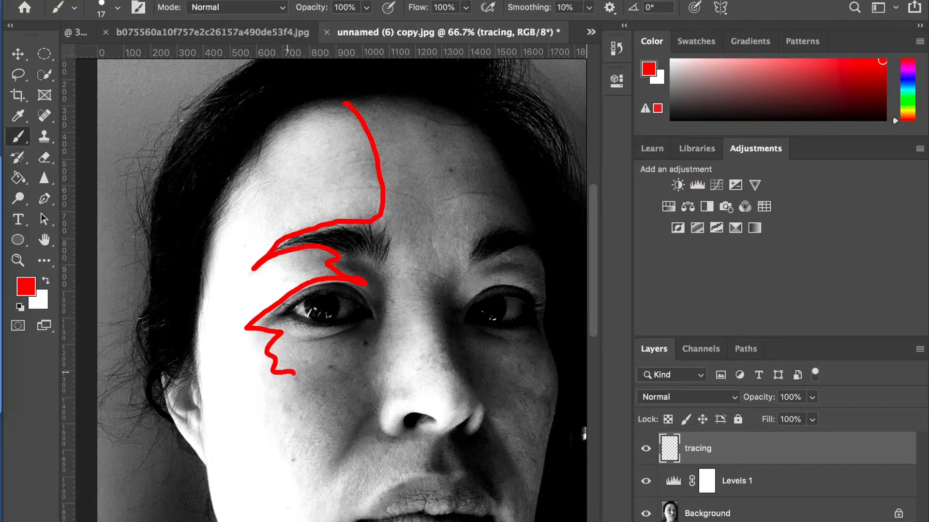
{"action": "left_click_drag", "start_coordinate": [285, 412], "coordinate": [297, 470]}
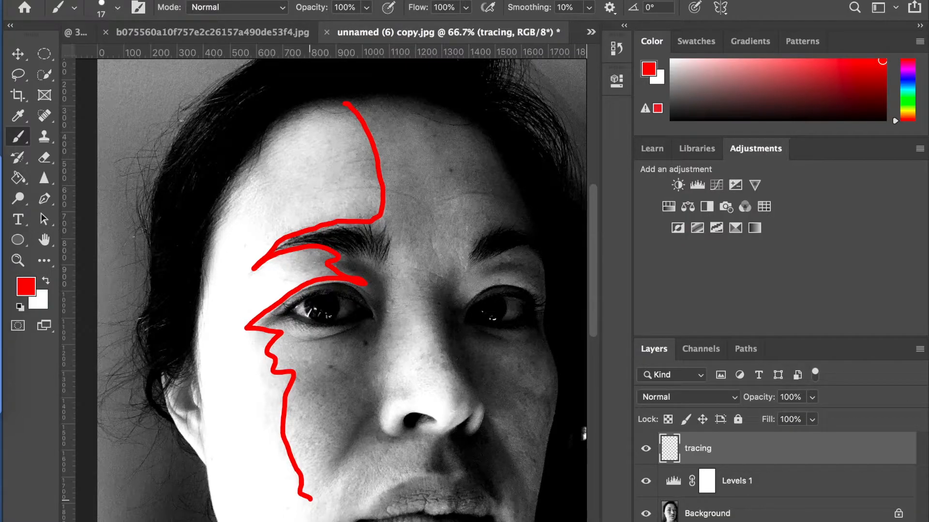
Extend the red cheek line down past the corner of the mouth, following the edge of the highlight
{"action": "scroll", "coordinate": [342, 291], "scroll_direction": "down", "scroll_amount": 5}
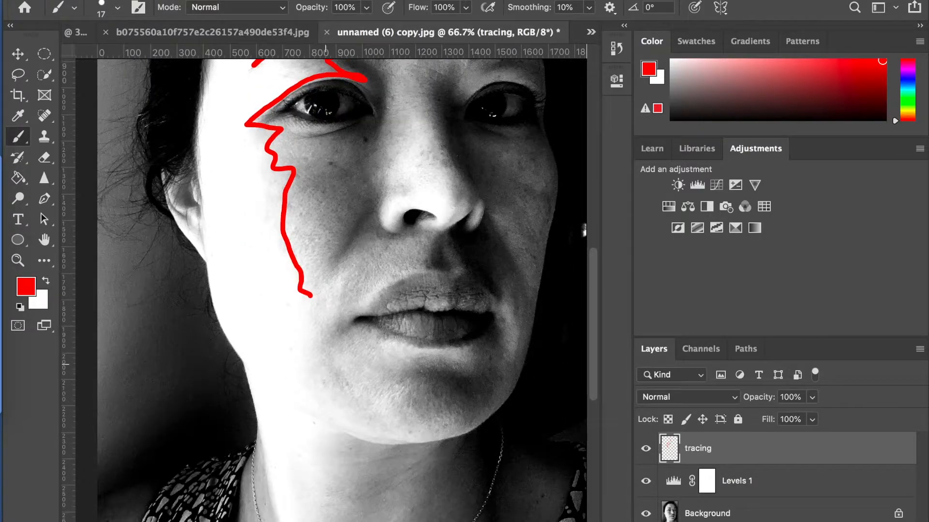
{"action": "key", "text": "super+equal"}
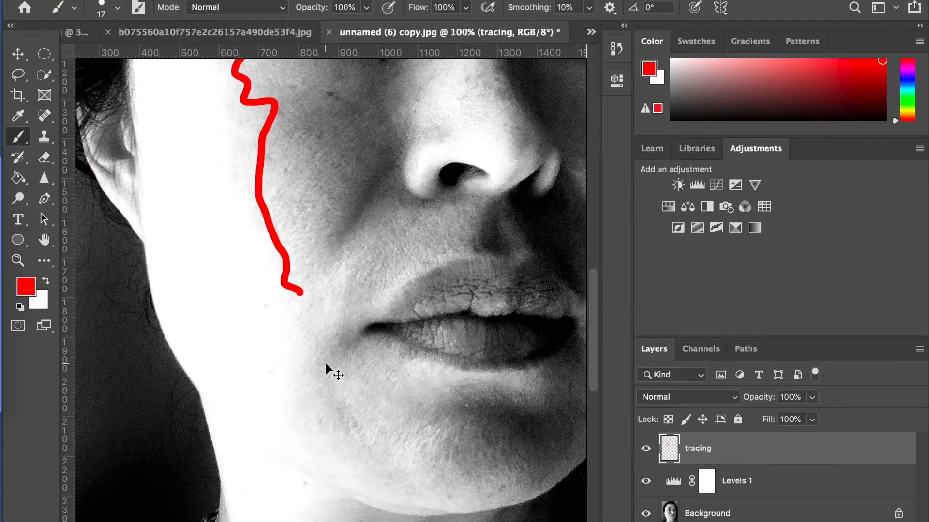
{"action": "key", "text": "super+equal"}
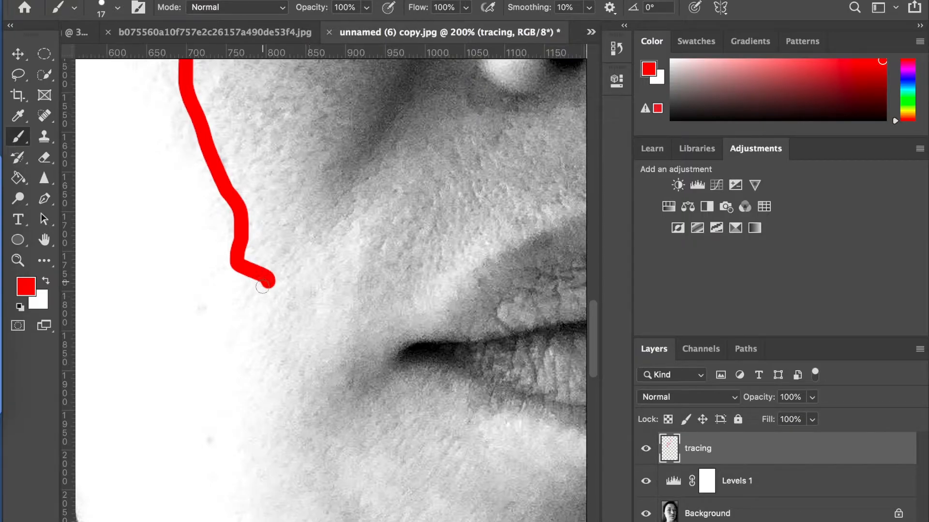
{"action": "mouse_move", "coordinate": [268, 290]}
{"action": "left_mouse_down"}
{"action": "mouse_move", "coordinate": [277, 341]}
{"action": "mouse_move", "coordinate": [300, 362]}
{"action": "mouse_move", "coordinate": [319, 363]}
{"action": "mouse_move", "coordinate": [301, 398]}
{"action": "mouse_move", "coordinate": [300, 455]}
{"action": "left_mouse_up"}
{"action": "scroll", "coordinate": [304, 462], "scroll_direction": "down", "scroll_amount": 2}
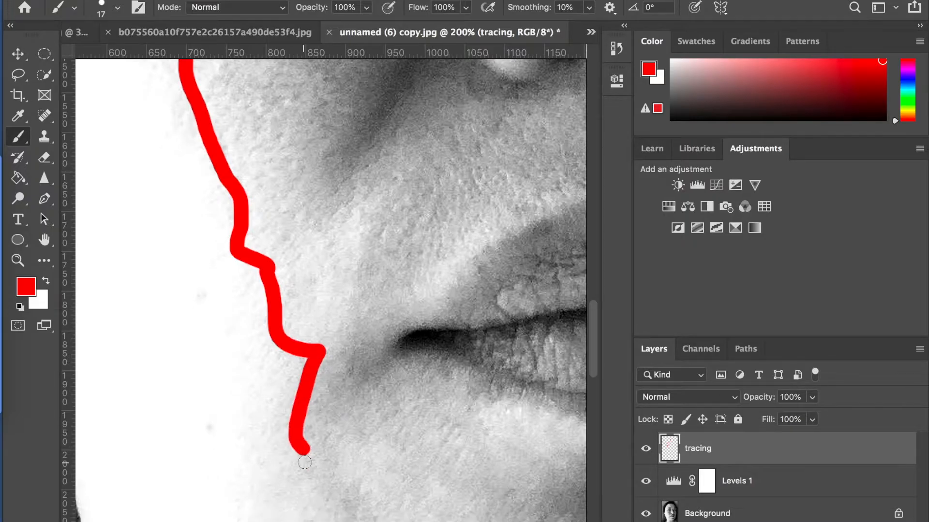
Continue the red line under the lower lip, around the chin highlight and down the neck to the image's lower edge
{"action": "scroll", "coordinate": [304, 462], "scroll_direction": "down", "scroll_amount": 8}
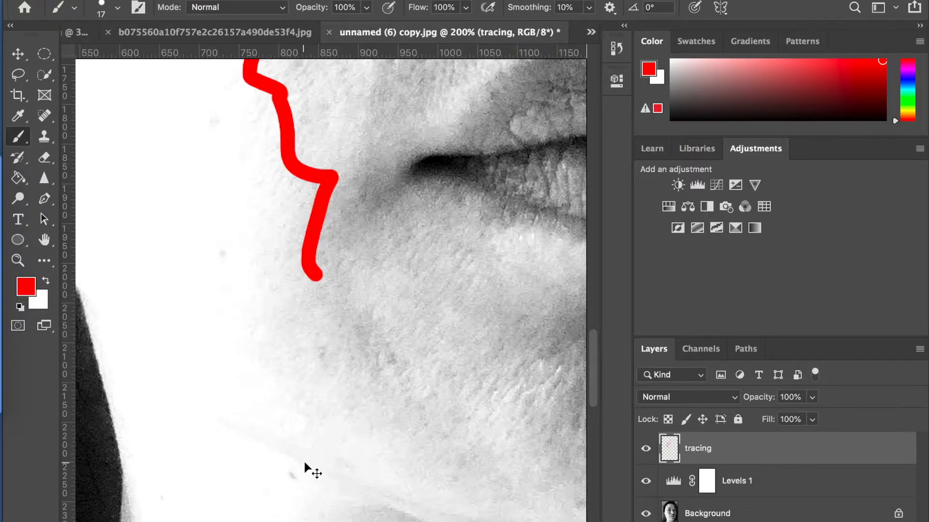
{"action": "key", "text": "super+minus"}
{"action": "key", "text": "super+minus"}
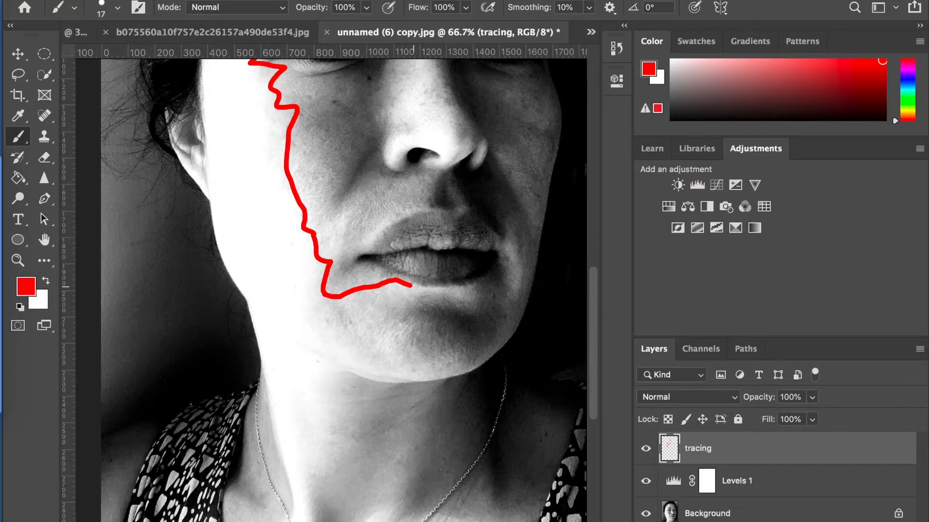
{"action": "mouse_move", "coordinate": [422, 288]}
{"action": "left_mouse_down"}
{"action": "mouse_move", "coordinate": [472, 308]}
{"action": "mouse_move", "coordinate": [375, 305]}
{"action": "mouse_move", "coordinate": [421, 372]}
{"action": "mouse_move", "coordinate": [461, 371]}
{"action": "mouse_move", "coordinate": [397, 378]}
{"action": "mouse_move", "coordinate": [327, 363]}
{"action": "mouse_move", "coordinate": [333, 438]}
{"action": "mouse_move", "coordinate": [311, 520]}
{"action": "left_mouse_up"}
Outline the outer edge of the face's bright side in red, from the forehead around the ear and down the jaw
{"action": "scroll", "coordinate": [312, 517], "scroll_direction": "up", "scroll_amount": 10}
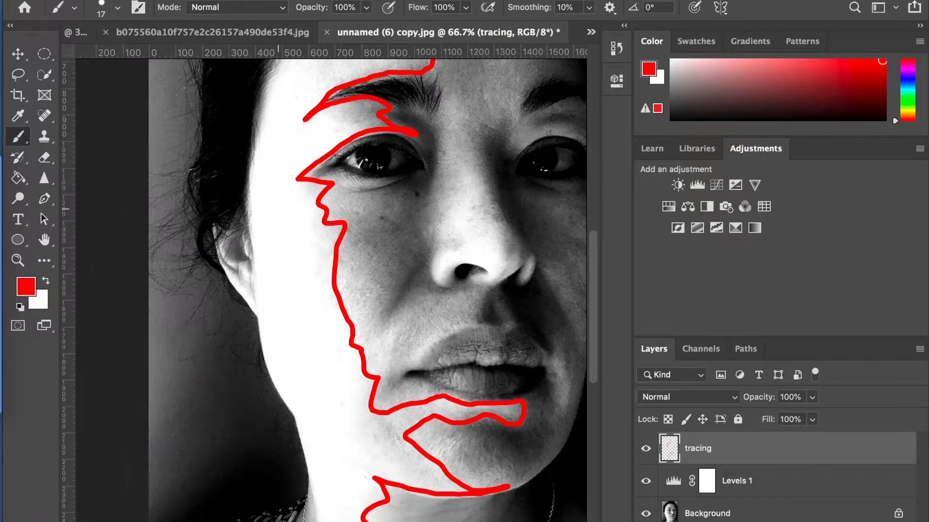
{"action": "mouse_move", "coordinate": [410, 102]}
{"action": "left_mouse_down"}
{"action": "mouse_move", "coordinate": [361, 119]}
{"action": "mouse_move", "coordinate": [319, 152]}
{"action": "mouse_move", "coordinate": [281, 228]}
{"action": "mouse_move", "coordinate": [256, 411]}
{"action": "mouse_move", "coordinate": [240, 416]}
{"action": "mouse_move", "coordinate": [227, 375]}
{"action": "mouse_move", "coordinate": [242, 436]}
{"action": "mouse_move", "coordinate": [269, 465]}
{"action": "left_mouse_up"}
{"action": "scroll", "coordinate": [268, 465], "scroll_direction": "down", "scroll_amount": 10}
{"action": "mouse_move", "coordinate": [276, 252]}
{"action": "left_mouse_down"}
{"action": "mouse_move", "coordinate": [319, 358]}
{"action": "mouse_move", "coordinate": [341, 462]}
{"action": "left_mouse_up"}
Trace the neck shadows, shoulders and patterned top's straps in red on both sides of the neck
{"action": "scroll", "coordinate": [341, 462], "scroll_direction": "down", "scroll_amount": 6}
{"action": "mouse_move", "coordinate": [341, 329]}
{"action": "left_mouse_down"}
{"action": "mouse_move", "coordinate": [352, 381]}
{"action": "mouse_move", "coordinate": [324, 413]}
{"action": "mouse_move", "coordinate": [304, 419]}
{"action": "left_mouse_up"}
{"action": "scroll", "coordinate": [381, 425], "scroll_direction": "up", "scroll_amount": 4}
{"action": "left_click_drag", "start_coordinate": [320, 346], "coordinate": [280, 517]}
{"action": "mouse_move", "coordinate": [319, 358]}
{"action": "left_mouse_down"}
{"action": "mouse_move", "coordinate": [214, 430]}
{"action": "mouse_move", "coordinate": [175, 518]}
{"action": "left_mouse_up"}
{"action": "mouse_move", "coordinate": [244, 383]}
{"action": "left_mouse_down"}
{"action": "mouse_move", "coordinate": [163, 426]}
{"action": "mouse_move", "coordinate": [162, 466]}
{"action": "left_mouse_up"}
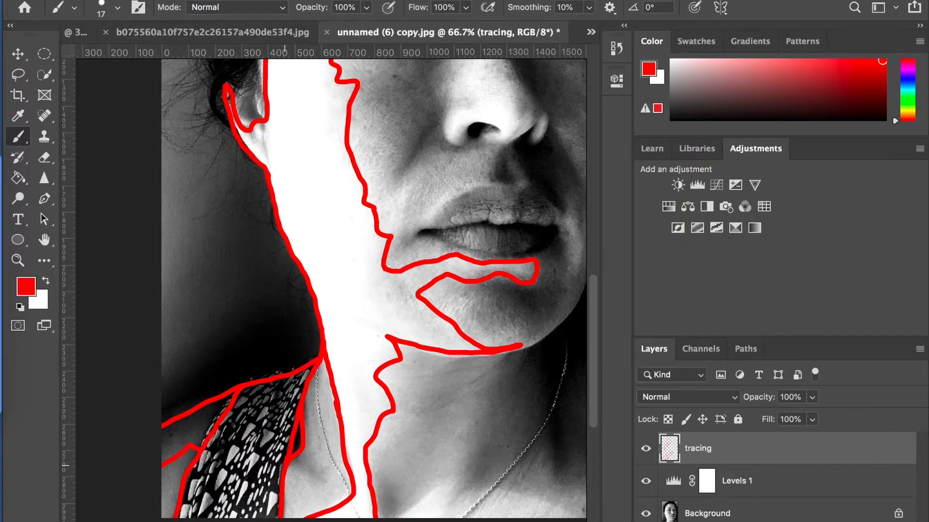
{"action": "scroll", "coordinate": [290, 459], "scroll_direction": "right", "scroll_amount": 10}
{"action": "mouse_move", "coordinate": [264, 358]}
{"action": "left_mouse_down"}
{"action": "mouse_move", "coordinate": [235, 394]}
{"action": "mouse_move", "coordinate": [215, 501]}
{"action": "mouse_move", "coordinate": [331, 517]}
{"action": "mouse_move", "coordinate": [348, 508]}
{"action": "mouse_move", "coordinate": [387, 411]}
{"action": "mouse_move", "coordinate": [419, 368]}
{"action": "left_mouse_up"}
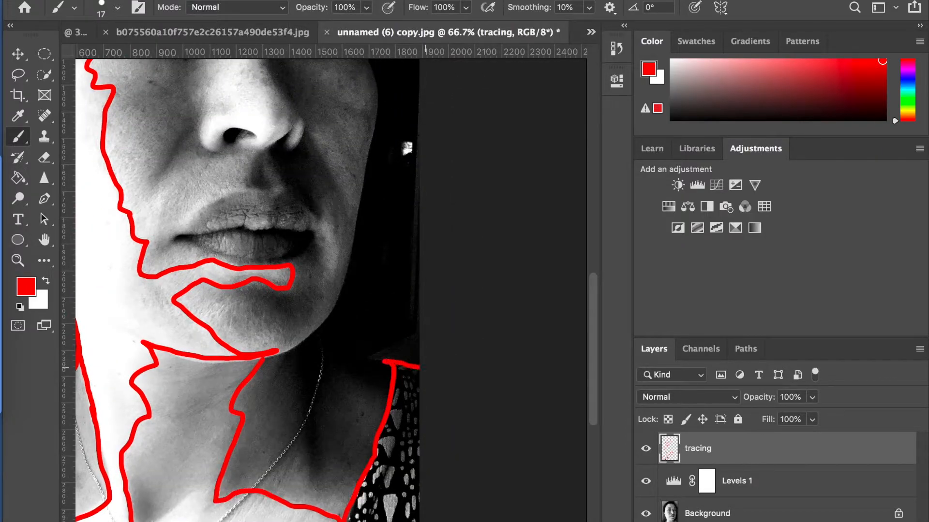
Outline the shadowed jaw and cheek in red from the chin upward, and trace the neck and shoulder edge below it
{"action": "left_click_drag", "start_coordinate": [277, 352], "coordinate": [321, 321]}
{"action": "left_click_drag", "start_coordinate": [343, 273], "coordinate": [352, 241]}
{"action": "mouse_move", "coordinate": [386, 361]}
{"action": "left_mouse_down"}
{"action": "mouse_move", "coordinate": [344, 357]}
{"action": "mouse_move", "coordinate": [313, 334]}
{"action": "mouse_move", "coordinate": [319, 471]}
{"action": "mouse_move", "coordinate": [387, 379]}
{"action": "left_mouse_up"}
{"action": "scroll", "coordinate": [395, 221], "scroll_direction": "up", "scroll_amount": 5}
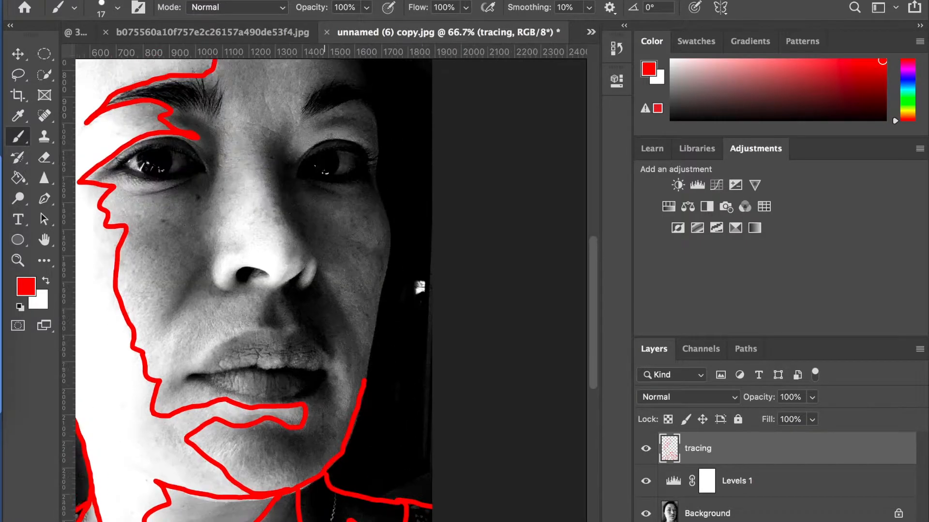
{"action": "key", "text": "super+plus"}
{"action": "mouse_move", "coordinate": [398, 174]}
{"action": "left_mouse_down"}
{"action": "mouse_move", "coordinate": [419, 268]}
{"action": "mouse_move", "coordinate": [381, 481]}
{"action": "left_mouse_up"}
Trace the shadow-side eyebrow and upper eyelid shapes in red, and carry the face outline around the temple and hairline
{"action": "scroll", "coordinate": [392, 296], "scroll_direction": "up", "scroll_amount": 5}
{"action": "mouse_move", "coordinate": [398, 326]}
{"action": "left_mouse_down"}
{"action": "mouse_move", "coordinate": [403, 287]}
{"action": "mouse_move", "coordinate": [372, 224]}
{"action": "mouse_move", "coordinate": [310, 250]}
{"action": "mouse_move", "coordinate": [376, 261]}
{"action": "mouse_move", "coordinate": [389, 294]}
{"action": "mouse_move", "coordinate": [347, 277]}
{"action": "mouse_move", "coordinate": [262, 311]}
{"action": "mouse_move", "coordinate": [287, 255]}
{"action": "mouse_move", "coordinate": [353, 224]}
{"action": "left_mouse_up"}
{"action": "mouse_move", "coordinate": [291, 247]}
{"action": "left_mouse_down"}
{"action": "mouse_move", "coordinate": [308, 195]}
{"action": "mouse_move", "coordinate": [365, 193]}
{"action": "mouse_move", "coordinate": [394, 212]}
{"action": "mouse_move", "coordinate": [404, 263]}
{"action": "left_mouse_up"}
{"action": "left_click_drag", "start_coordinate": [385, 187], "coordinate": [317, 64]}
{"action": "scroll", "coordinate": [317, 63], "scroll_direction": "up", "scroll_amount": 5}
{"action": "mouse_move", "coordinate": [338, 199]}
{"action": "left_mouse_down"}
{"action": "mouse_move", "coordinate": [280, 155]}
{"action": "mouse_move", "coordinate": [202, 135]}
{"action": "mouse_move", "coordinate": [137, 138]}
{"action": "left_mouse_up"}
Outline the bright-side eyebrow, the shadow around the inner eye socket, and the eye with its iris in red
{"action": "scroll", "coordinate": [235, 270], "scroll_direction": "down", "scroll_amount": 5}
{"action": "scroll", "coordinate": [236, 271], "scroll_direction": "left", "scroll_amount": 2}
{"action": "mouse_move", "coordinate": [167, 227]}
{"action": "left_mouse_down"}
{"action": "mouse_move", "coordinate": [212, 188]}
{"action": "mouse_move", "coordinate": [165, 174]}
{"action": "left_mouse_up"}
{"action": "mouse_move", "coordinate": [209, 235]}
{"action": "left_mouse_down"}
{"action": "mouse_move", "coordinate": [194, 332]}
{"action": "mouse_move", "coordinate": [160, 347]}
{"action": "mouse_move", "coordinate": [136, 328]}
{"action": "left_mouse_up"}
{"action": "mouse_move", "coordinate": [187, 315]}
{"action": "left_mouse_down"}
{"action": "mouse_move", "coordinate": [155, 266]}
{"action": "mouse_move", "coordinate": [121, 250]}
{"action": "left_mouse_up"}
{"action": "scroll", "coordinate": [310, 198], "scroll_direction": "down", "scroll_amount": 3}
{"action": "scroll", "coordinate": [310, 198], "scroll_direction": "left", "scroll_amount": 5}
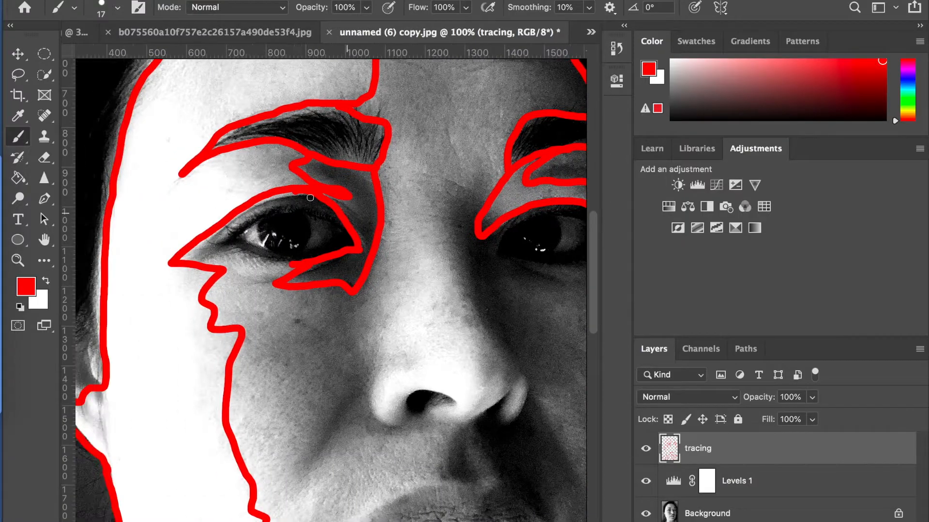
{"action": "mouse_move", "coordinate": [236, 236]}
{"action": "left_mouse_down"}
{"action": "mouse_move", "coordinate": [275, 213]}
{"action": "mouse_move", "coordinate": [322, 210]}
{"action": "mouse_move", "coordinate": [352, 236]}
{"action": "mouse_move", "coordinate": [333, 222]}
{"action": "mouse_move", "coordinate": [327, 244]}
{"action": "mouse_move", "coordinate": [288, 258]}
{"action": "mouse_move", "coordinate": [247, 248]}
{"action": "mouse_move", "coordinate": [262, 220]}
{"action": "mouse_move", "coordinate": [262, 240]}
{"action": "mouse_move", "coordinate": [297, 254]}
{"action": "mouse_move", "coordinate": [302, 211]}
{"action": "left_mouse_up"}
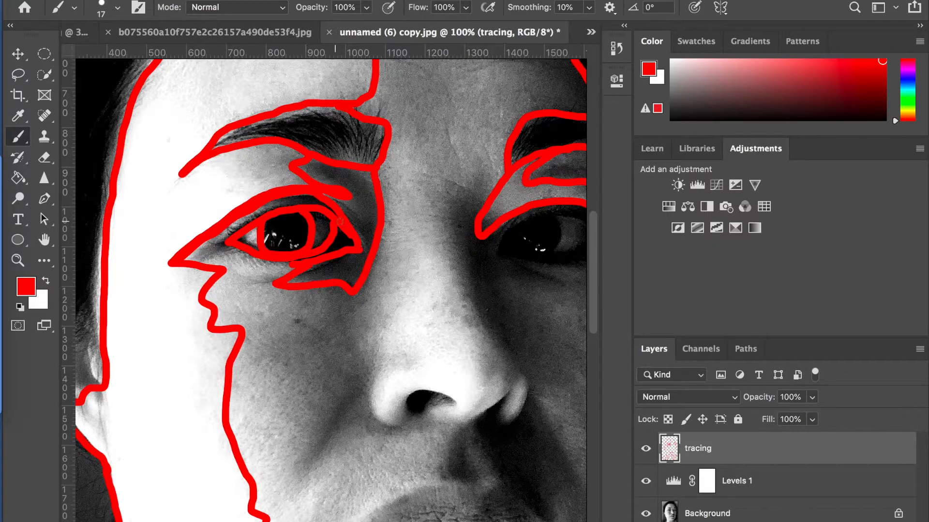
Trace the side of the nose down to its wing and the jagged cheek shadow beneath the bright-side eye
{"action": "scroll", "coordinate": [295, 302], "scroll_direction": "down", "scroll_amount": 2}
{"action": "mouse_move", "coordinate": [321, 376]}
{"action": "left_mouse_down"}
{"action": "mouse_move", "coordinate": [297, 442]}
{"action": "mouse_move", "coordinate": [383, 398]}
{"action": "mouse_move", "coordinate": [375, 350]}
{"action": "mouse_move", "coordinate": [389, 339]}
{"action": "mouse_move", "coordinate": [378, 305]}
{"action": "mouse_move", "coordinate": [388, 224]}
{"action": "mouse_move", "coordinate": [382, 187]}
{"action": "left_mouse_up"}
{"action": "mouse_move", "coordinate": [306, 264]}
{"action": "left_mouse_down"}
{"action": "mouse_move", "coordinate": [268, 296]}
{"action": "mouse_move", "coordinate": [280, 339]}
{"action": "mouse_move", "coordinate": [319, 379]}
{"action": "mouse_move", "coordinate": [366, 398]}
{"action": "mouse_move", "coordinate": [359, 412]}
{"action": "mouse_move", "coordinate": [412, 433]}
{"action": "mouse_move", "coordinate": [482, 437]}
{"action": "mouse_move", "coordinate": [507, 416]}
{"action": "mouse_move", "coordinate": [474, 403]}
{"action": "mouse_move", "coordinate": [352, 400]}
{"action": "mouse_move", "coordinate": [406, 344]}
{"action": "mouse_move", "coordinate": [444, 336]}
{"action": "mouse_move", "coordinate": [511, 341]}
{"action": "mouse_move", "coordinate": [535, 365]}
{"action": "mouse_move", "coordinate": [449, 374]}
{"action": "mouse_move", "coordinate": [361, 400]}
{"action": "left_mouse_up"}
Outline the upper and lower lips in red, including the mouth opening and the jagged highlight edge on the upper lip
{"action": "scroll", "coordinate": [338, 395], "scroll_direction": "down", "scroll_amount": 5}
{"action": "left_click_drag", "start_coordinate": [538, 390], "coordinate": [415, 392]}
{"action": "left_click_drag", "start_coordinate": [542, 401], "coordinate": [491, 431]}
{"action": "scroll", "coordinate": [484, 339], "scroll_direction": "right", "scroll_amount": 2}
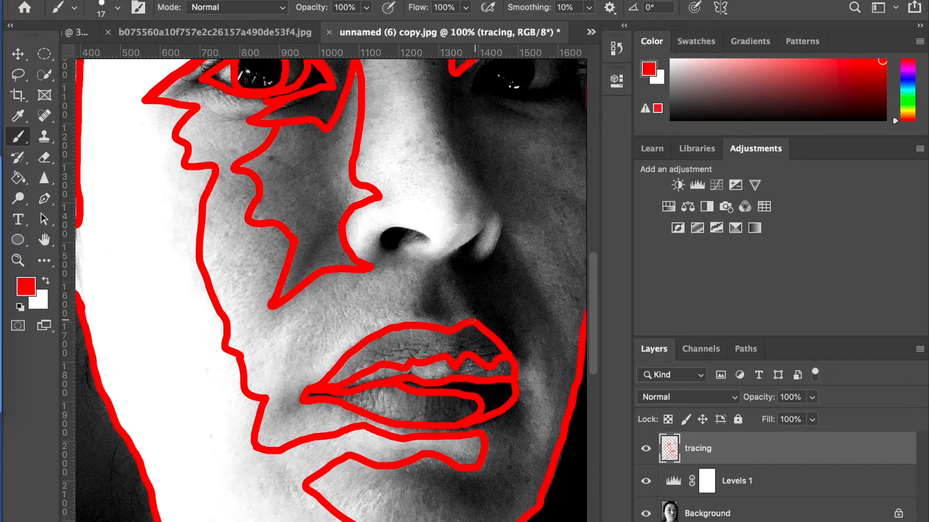
Trace the shadow between nose and upper lip, the dark edge of the nose bridge up to the brow, and the shadow-side eye
{"action": "mouse_move", "coordinate": [440, 281]}
{"action": "left_mouse_down"}
{"action": "mouse_move", "coordinate": [455, 310]}
{"action": "mouse_move", "coordinate": [425, 310]}
{"action": "mouse_move", "coordinate": [426, 276]}
{"action": "mouse_move", "coordinate": [475, 230]}
{"action": "mouse_move", "coordinate": [480, 248]}
{"action": "mouse_move", "coordinate": [509, 276]}
{"action": "mouse_move", "coordinate": [505, 232]}
{"action": "mouse_move", "coordinate": [544, 297]}
{"action": "mouse_move", "coordinate": [512, 362]}
{"action": "left_mouse_up"}
{"action": "mouse_move", "coordinate": [494, 250]}
{"action": "left_mouse_down"}
{"action": "mouse_move", "coordinate": [493, 210]}
{"action": "mouse_move", "coordinate": [455, 160]}
{"action": "left_mouse_up"}
{"action": "scroll", "coordinate": [456, 168], "scroll_direction": "up", "scroll_amount": 3}
{"action": "mouse_move", "coordinate": [455, 287]}
{"action": "left_mouse_down"}
{"action": "mouse_move", "coordinate": [421, 217]}
{"action": "mouse_move", "coordinate": [411, 171]}
{"action": "mouse_move", "coordinate": [462, 126]}
{"action": "mouse_move", "coordinate": [468, 145]}
{"action": "left_mouse_up"}
{"action": "mouse_move", "coordinate": [547, 170]}
{"action": "left_mouse_down"}
{"action": "mouse_move", "coordinate": [479, 194]}
{"action": "mouse_move", "coordinate": [471, 216]}
{"action": "mouse_move", "coordinate": [547, 217]}
{"action": "mouse_move", "coordinate": [573, 203]}
{"action": "mouse_move", "coordinate": [563, 179]}
{"action": "mouse_move", "coordinate": [545, 171]}
{"action": "left_mouse_up"}
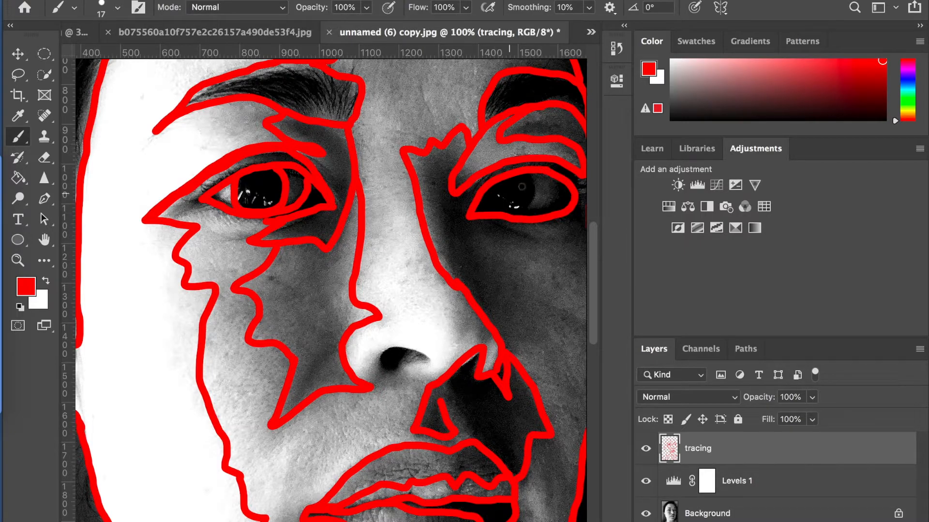
Outline the shadow-side iris, the inner eye-socket shadow and the jagged cheek shadow below that eye in red
{"action": "scroll", "coordinate": [353, 215], "scroll_direction": "right", "scroll_amount": 3}
{"action": "scroll", "coordinate": [353, 216], "scroll_direction": "down", "scroll_amount": 2}
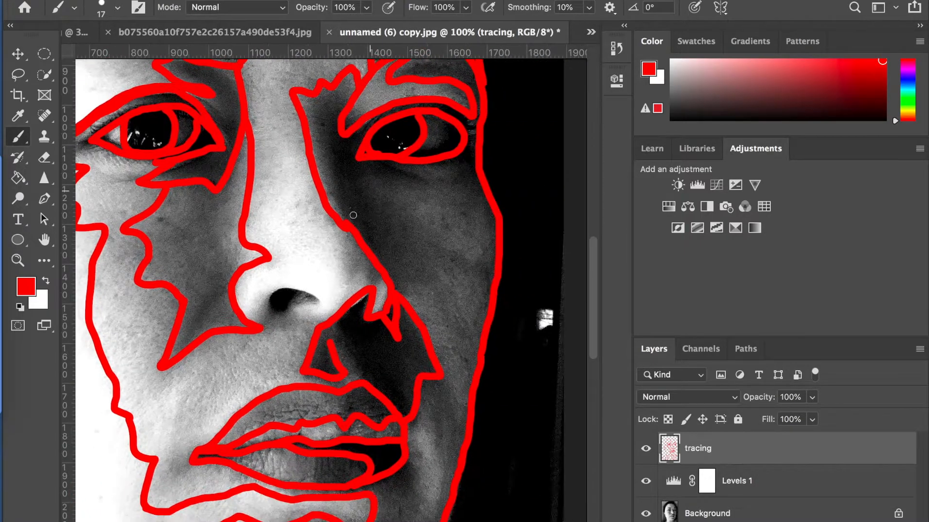
{"action": "mouse_move", "coordinate": [346, 217]}
{"action": "left_mouse_down"}
{"action": "mouse_move", "coordinate": [331, 157]}
{"action": "mouse_move", "coordinate": [339, 129]}
{"action": "left_mouse_up"}
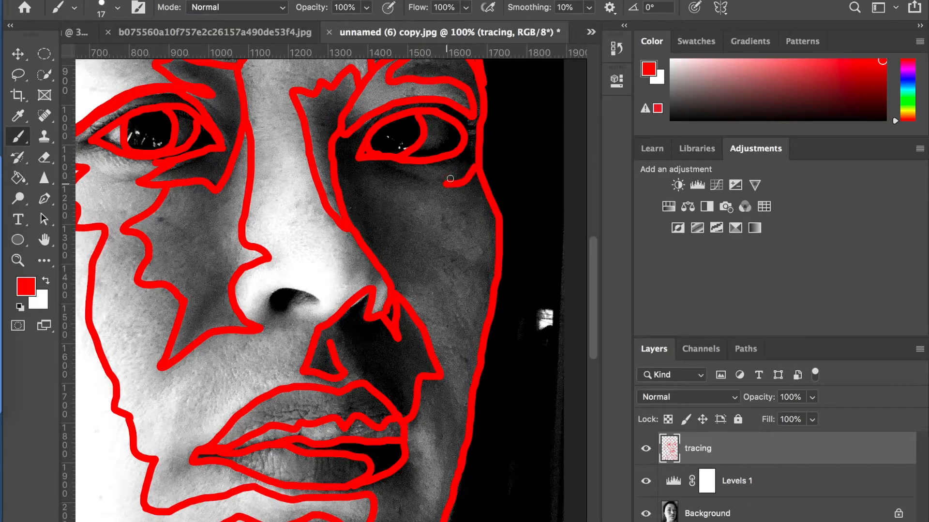
{"action": "scroll", "coordinate": [436, 366], "scroll_direction": "down", "scroll_amount": 3}
{"action": "scroll", "coordinate": [436, 366], "scroll_direction": "left", "scroll_amount": 1}
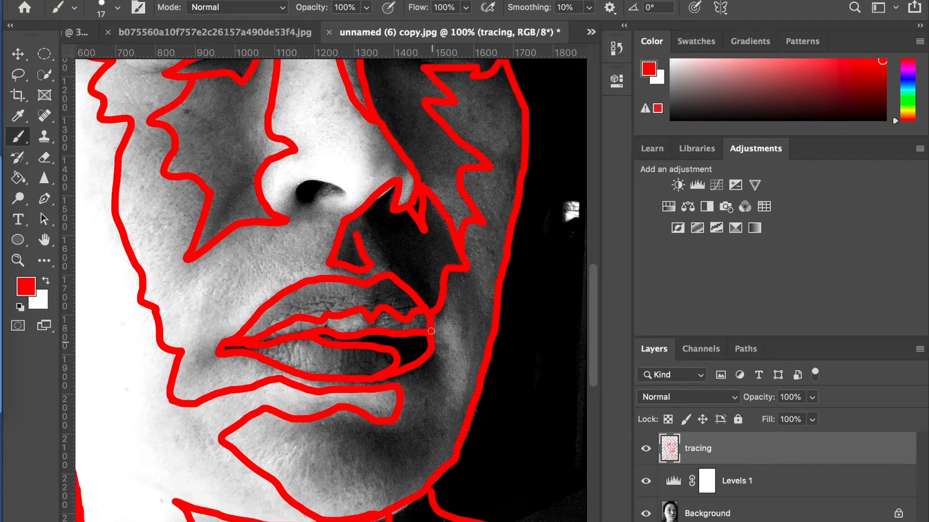
Trace the shadow running from the dark corner of the mouth down and the jagged shadow shape across the chin
{"action": "mouse_move", "coordinate": [431, 332]}
{"action": "left_mouse_down"}
{"action": "mouse_move", "coordinate": [445, 358]}
{"action": "mouse_move", "coordinate": [425, 388]}
{"action": "left_mouse_up"}
{"action": "mouse_move", "coordinate": [316, 417]}
{"action": "left_mouse_down"}
{"action": "mouse_move", "coordinate": [385, 510]}
{"action": "mouse_move", "coordinate": [411, 489]}
{"action": "mouse_move", "coordinate": [420, 406]}
{"action": "left_mouse_up"}
{"action": "scroll", "coordinate": [503, 179], "scroll_direction": "left", "scroll_amount": 6}
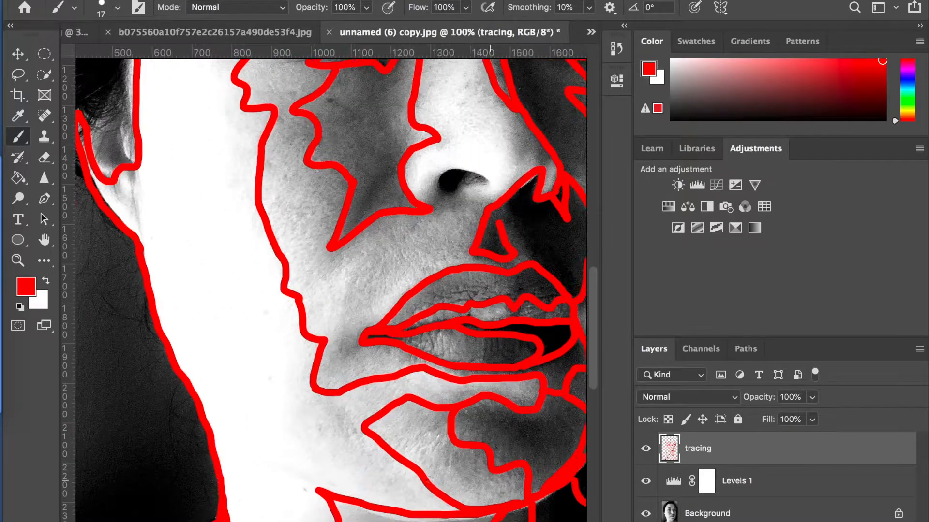
Hide the Background photo to check the red tracing on its own, and show the photo again
{"action": "key", "text": "ctrl+minus"}
{"action": "key", "text": "ctrl+minus"}
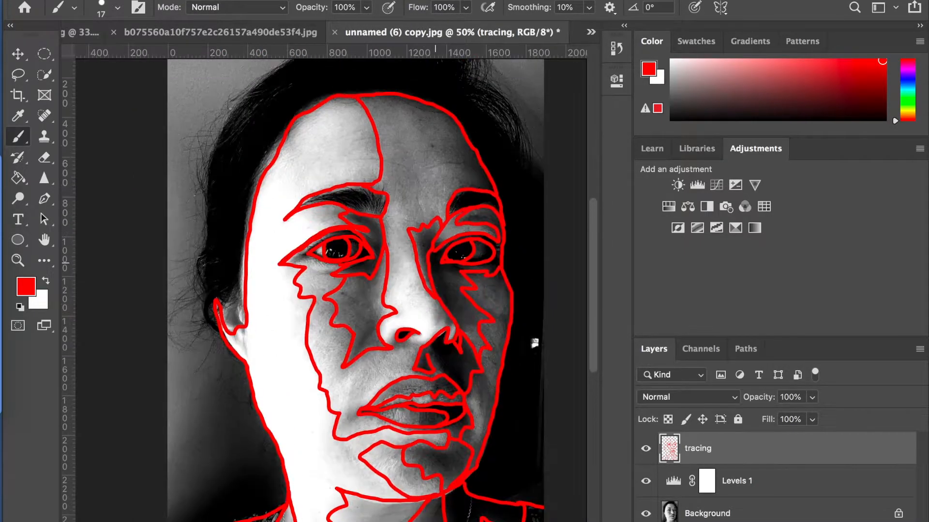
{"action": "left_click", "coordinate": [646, 514]}
{"action": "left_click", "coordinate": [645, 513]}
Outline the hair's outer edge around the head down to both ears, and trace a jagged shadow on the forehead's dark side
{"action": "mouse_move", "coordinate": [199, 293]}
{"action": "left_mouse_down"}
{"action": "mouse_move", "coordinate": [203, 201]}
{"action": "mouse_move", "coordinate": [283, 67]}
{"action": "left_mouse_up"}
{"action": "scroll", "coordinate": [283, 68], "scroll_direction": "up", "scroll_amount": 8}
{"action": "scroll", "coordinate": [283, 67], "scroll_direction": "right", "scroll_amount": 2}
{"action": "mouse_move", "coordinate": [247, 261]}
{"action": "left_mouse_down"}
{"action": "mouse_move", "coordinate": [351, 243]}
{"action": "mouse_move", "coordinate": [440, 282]}
{"action": "mouse_move", "coordinate": [470, 346]}
{"action": "mouse_move", "coordinate": [468, 515]}
{"action": "left_mouse_up"}
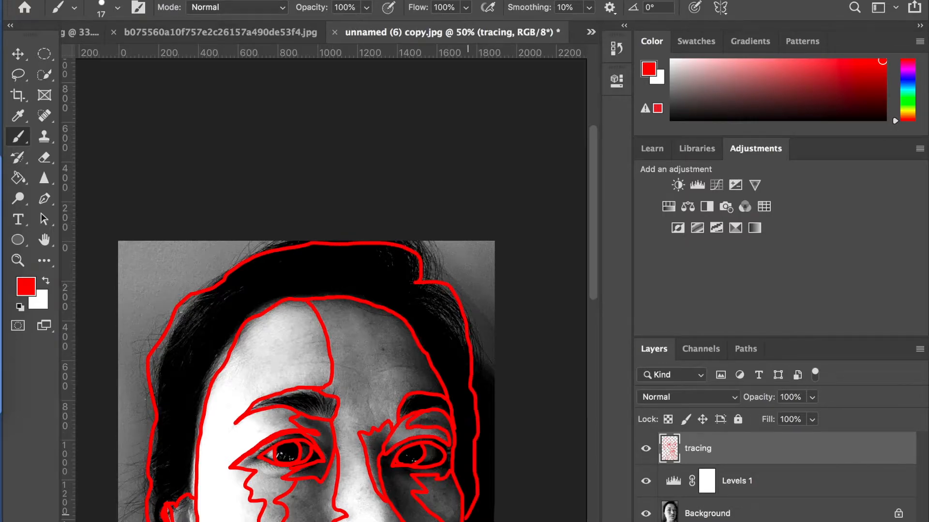
{"action": "scroll", "coordinate": [483, 315], "scroll_direction": "down", "scroll_amount": 10}
{"action": "scroll", "coordinate": [483, 245], "scroll_direction": "up", "scroll_amount": 3}
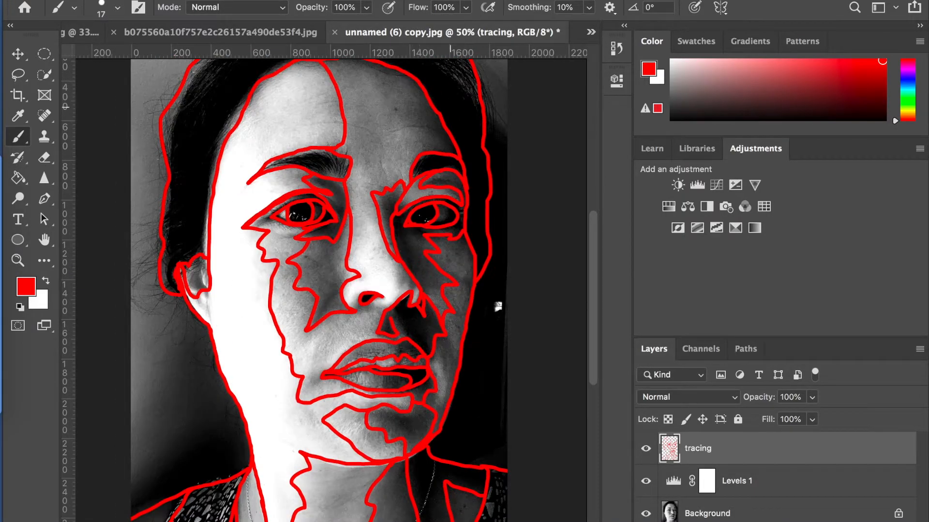
{"action": "left_click_drag", "start_coordinate": [395, 114], "coordinate": [423, 137]}
{"action": "scroll", "coordinate": [435, 145], "scroll_direction": "down", "scroll_amount": 2}
Hide the Background photo so that only the red tracing shows over transparency
{"action": "left_click", "coordinate": [646, 513]}
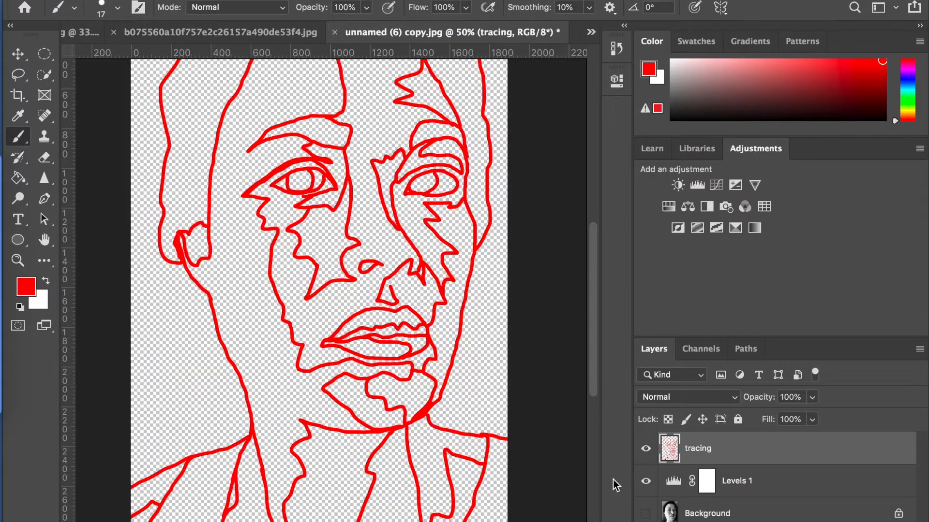
{"action": "scroll", "coordinate": [320, 290], "scroll_direction": "up", "scroll_amount": 4}
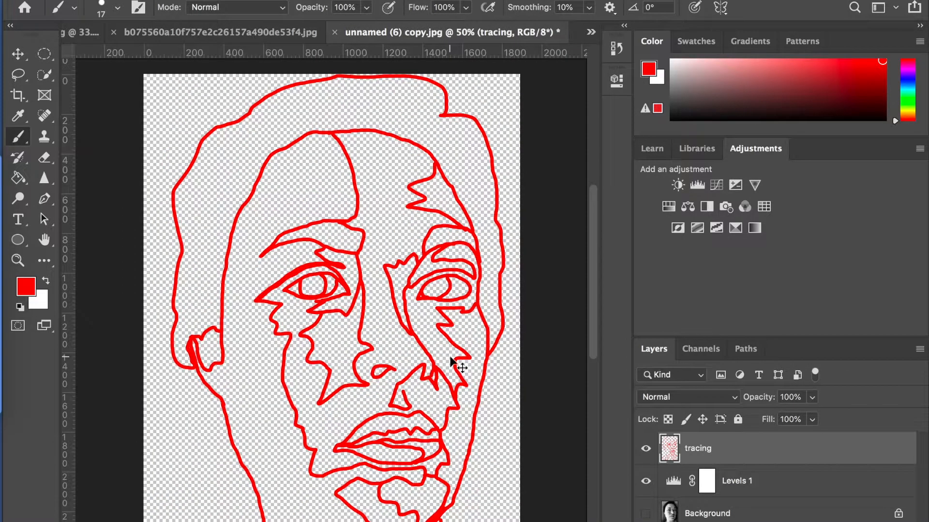
{"action": "key", "text": "super+minus"}
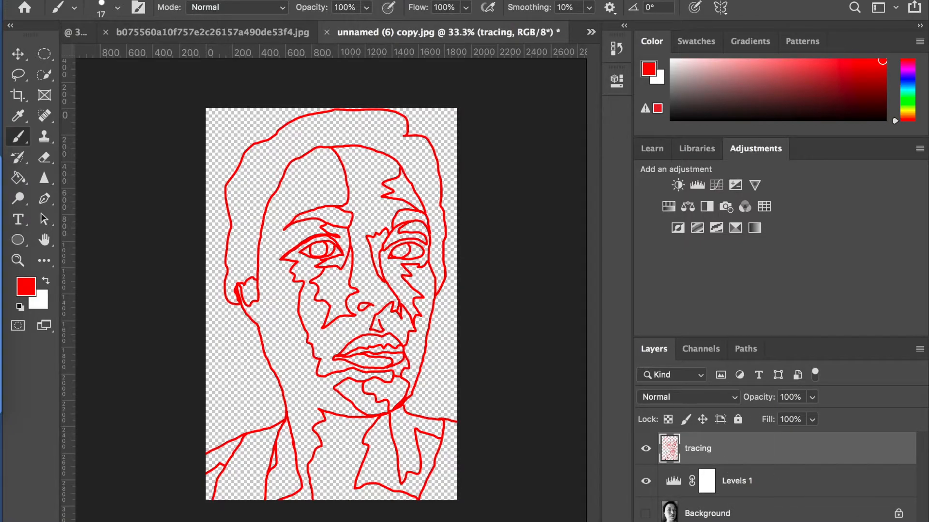
Add a new layer beneath the tracing layer and fill it with white using the Paint Bucket
{"action": "key", "text": "alt+shift+super+n"}
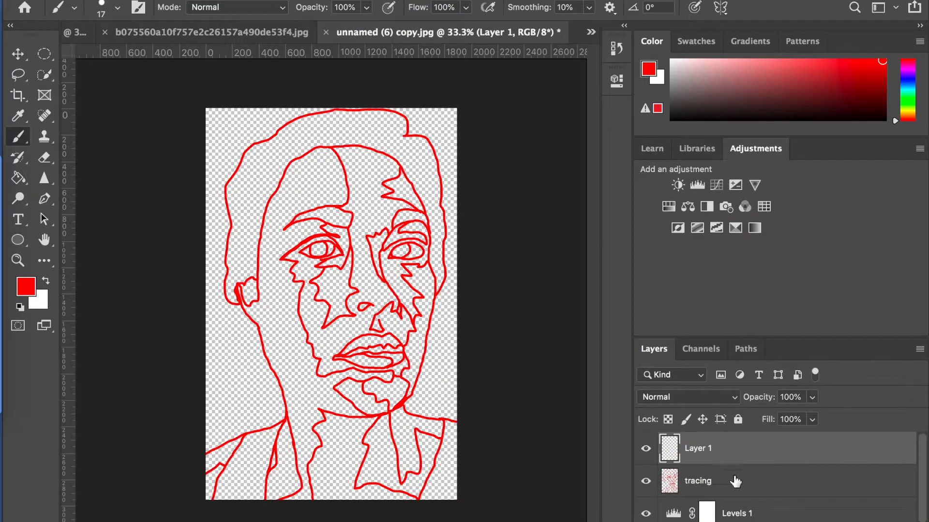
{"action": "left_click_drag", "start_coordinate": [704, 455], "coordinate": [704, 493]}
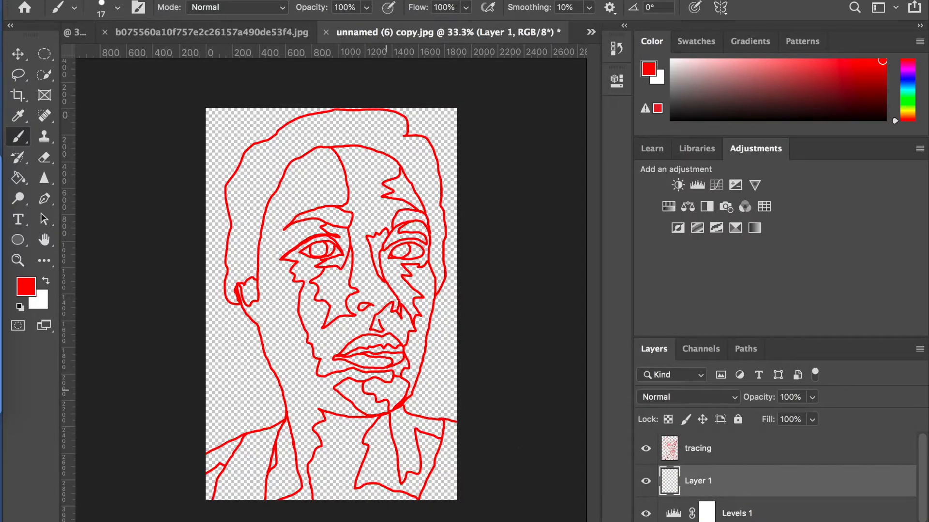
{"action": "left_click", "coordinate": [46, 280]}
{"action": "left_click", "coordinate": [22, 179]}
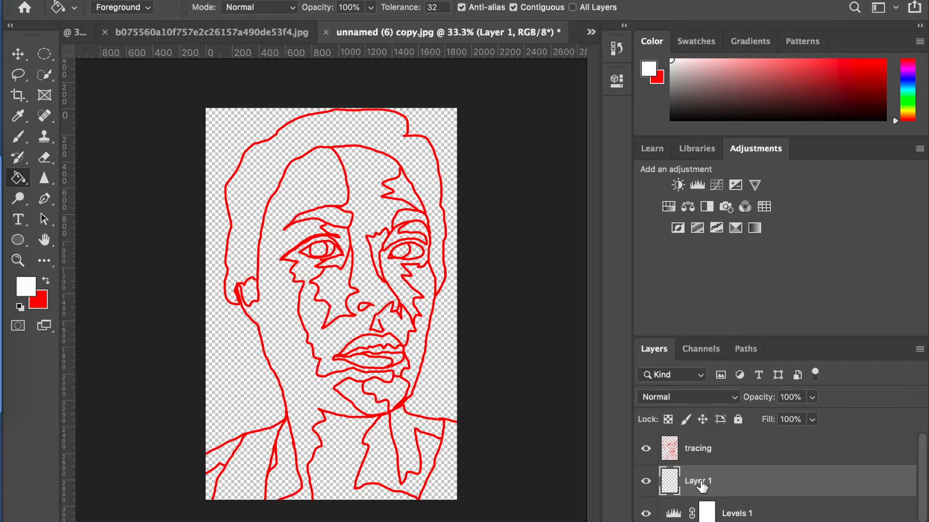
{"action": "left_click", "coordinate": [238, 359]}
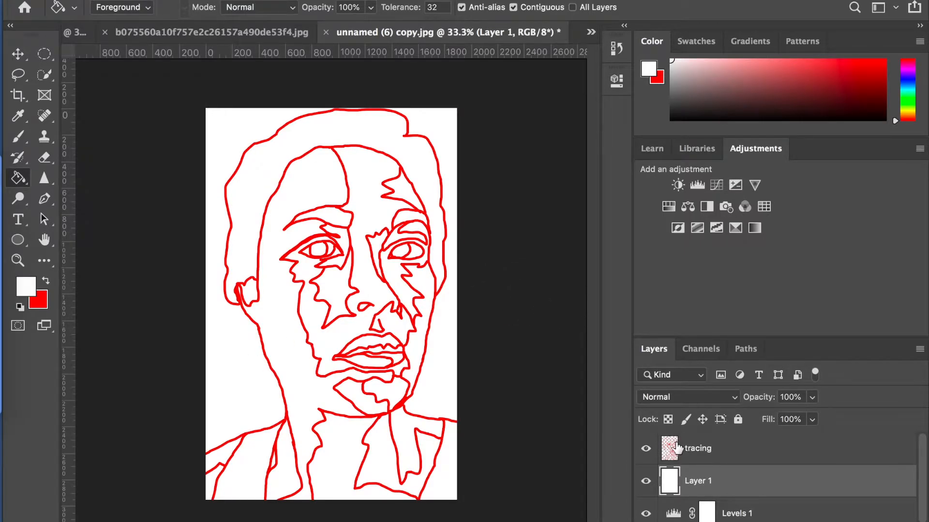
Select all the red lines on the tracing layer with the Quick Selection tool, extending the selection to similar pixels
{"action": "left_click", "coordinate": [704, 449]}
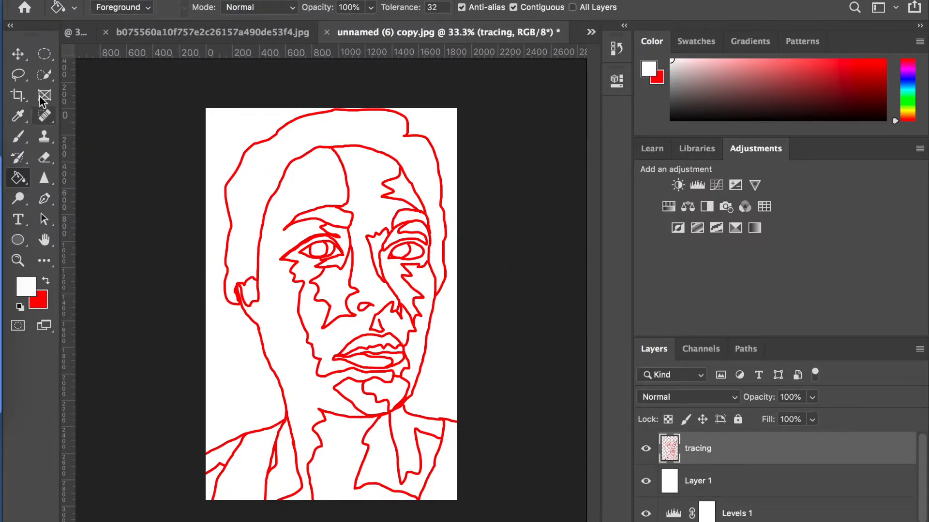
{"action": "left_click", "coordinate": [48, 76]}
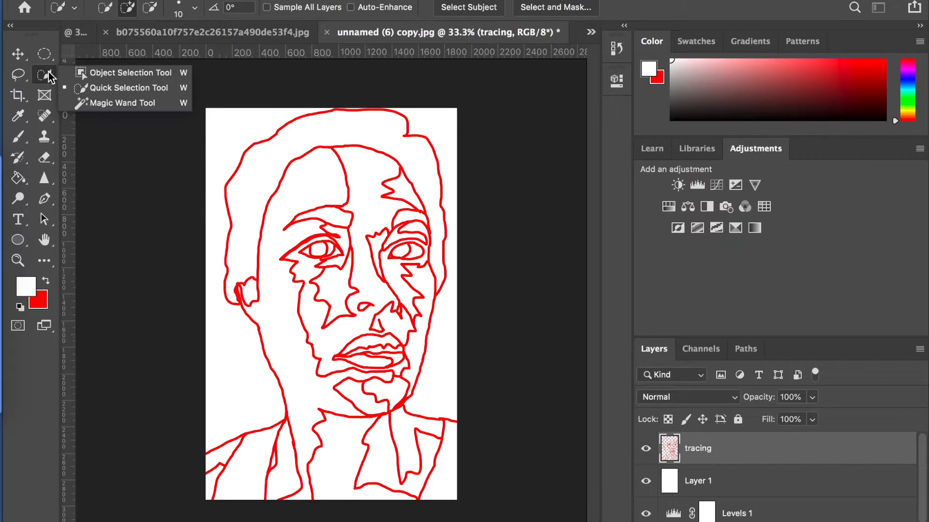
{"action": "left_click", "coordinate": [121, 87]}
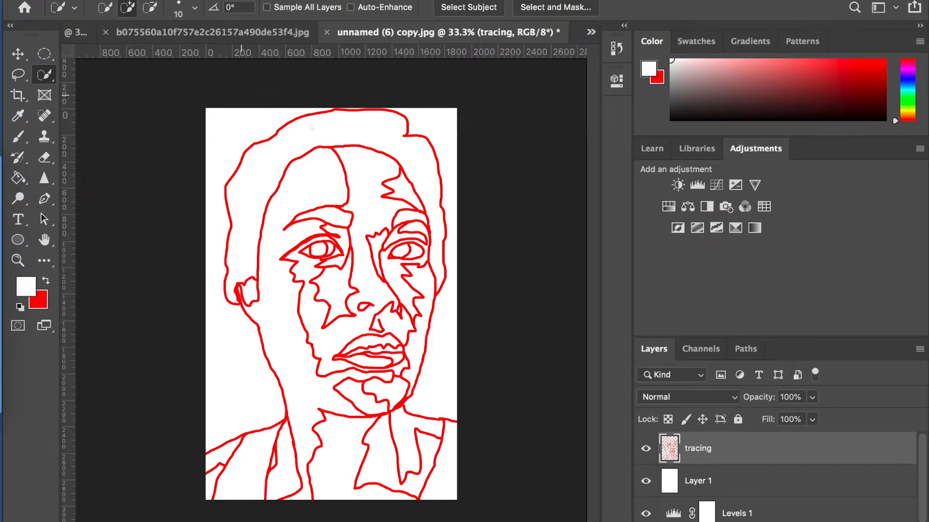
{"action": "key", "text": "super+plus"}
{"action": "key", "text": "super+plus"}
{"action": "key", "text": "super+plus"}
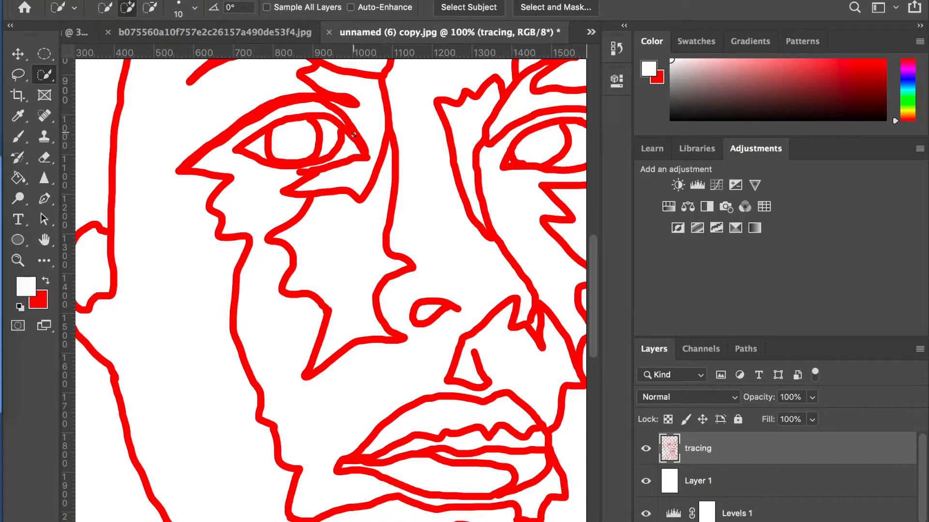
{"action": "left_click", "coordinate": [290, 0]}
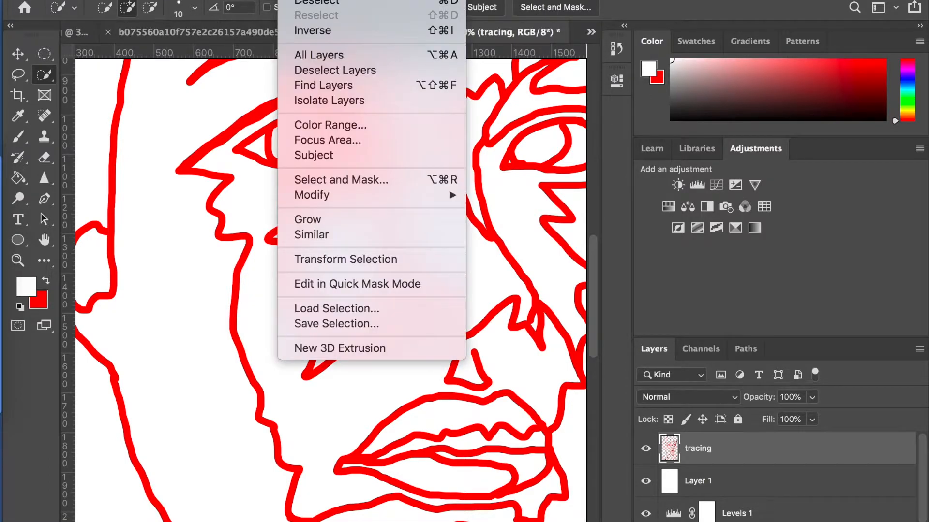
{"action": "left_click", "coordinate": [333, 236]}
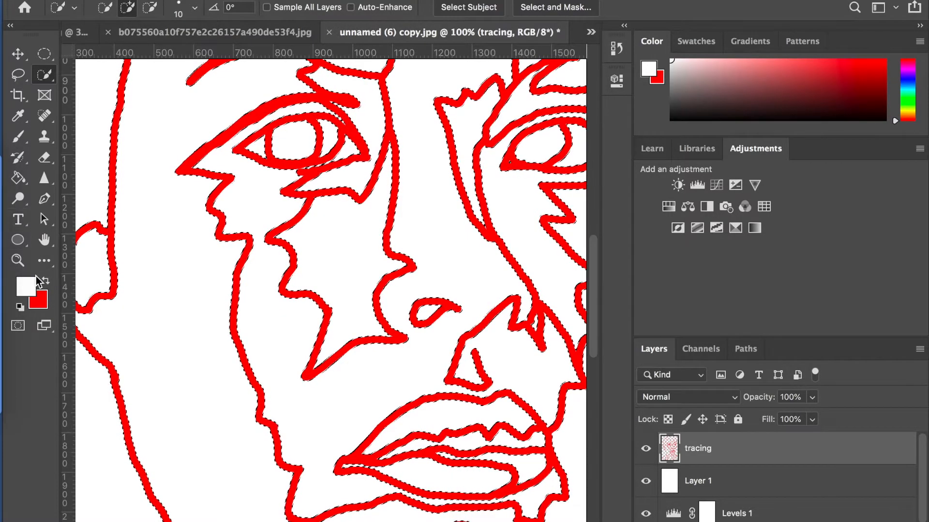
Reset the colors to default black and white, and fill all the selected red lines with black, including eye and nostril
{"action": "left_click", "coordinate": [20, 307]}
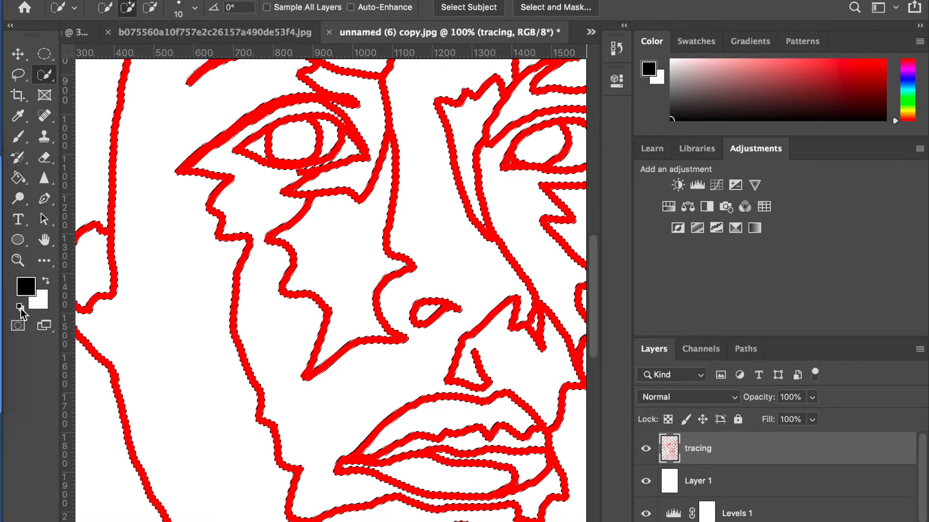
{"action": "left_click", "coordinate": [18, 178]}
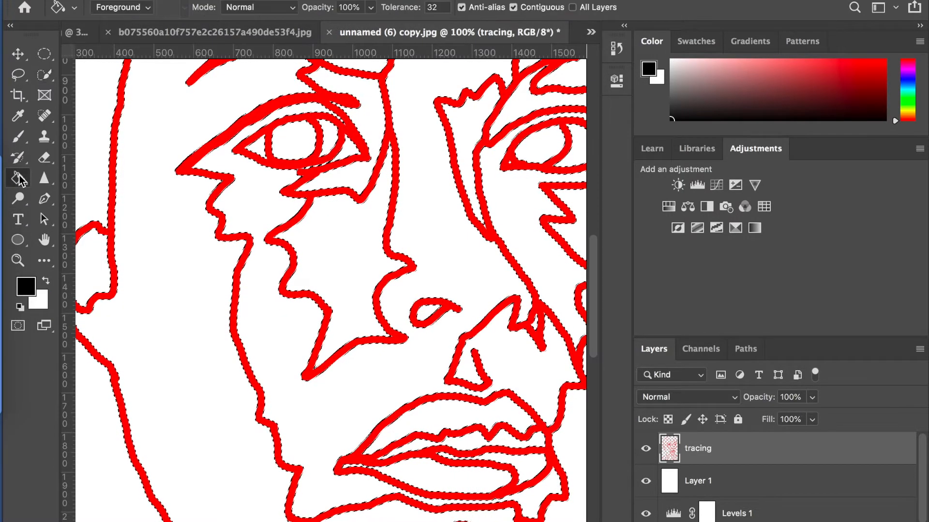
{"action": "left_click", "coordinate": [111, 171]}
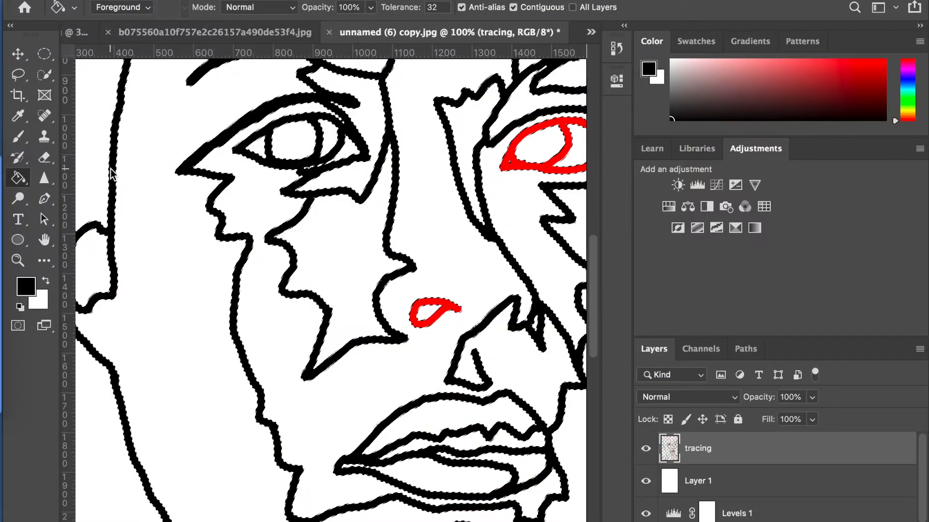
{"action": "left_click", "coordinate": [444, 303]}
{"action": "key", "text": "super+z"}
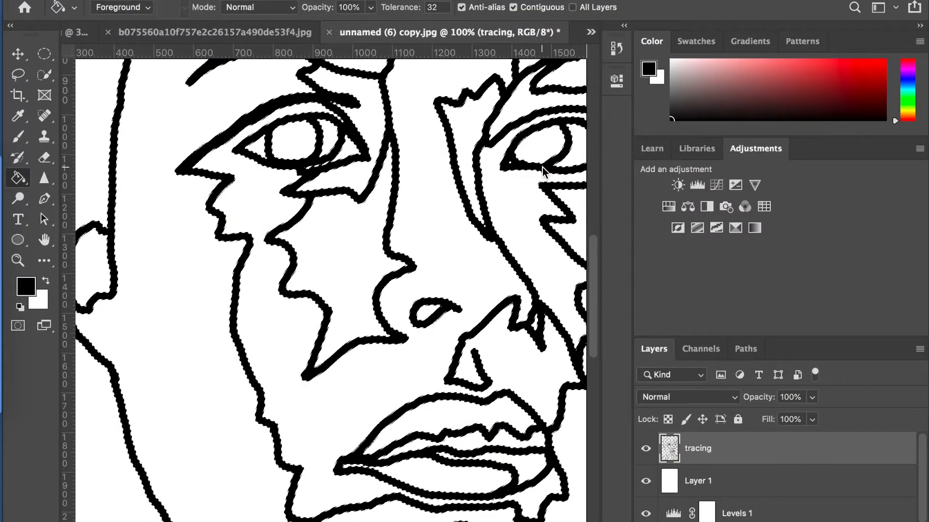
Inspect the whole tracing, from shoulders to hair, for any lines that are not yet black
{"action": "key", "text": "super+d"}
{"action": "scroll", "coordinate": [542, 168], "scroll_direction": "right", "scroll_amount": 8}
{"action": "scroll", "coordinate": [541, 167], "scroll_direction": "down", "scroll_amount": 10}
{"action": "scroll", "coordinate": [542, 168], "scroll_direction": "left", "scroll_amount": 12}
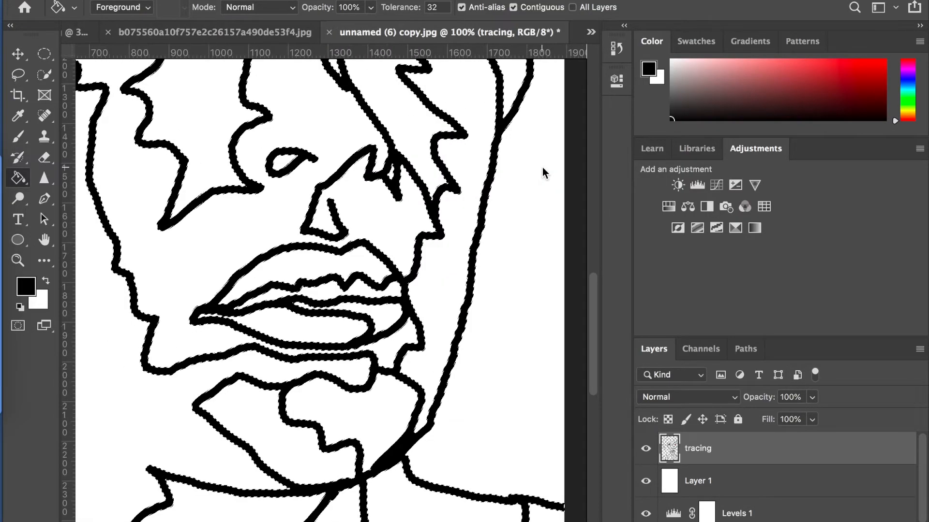
{"action": "scroll", "coordinate": [543, 173], "scroll_direction": "up", "scroll_amount": 10}
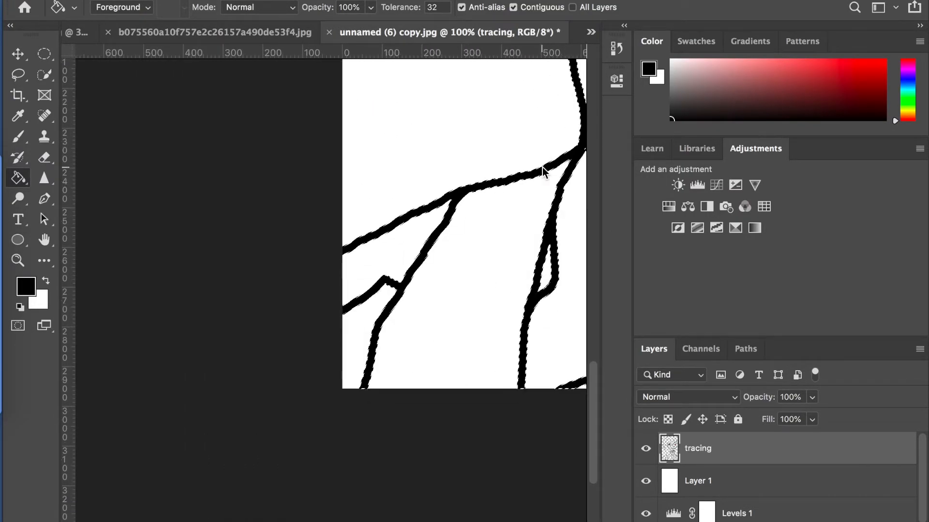
{"action": "scroll", "coordinate": [542, 172], "scroll_direction": "right", "scroll_amount": 7}
{"action": "scroll", "coordinate": [479, 213], "scroll_direction": "up", "scroll_amount": 15}
{"action": "scroll", "coordinate": [479, 213], "scroll_direction": "right", "scroll_amount": 2}
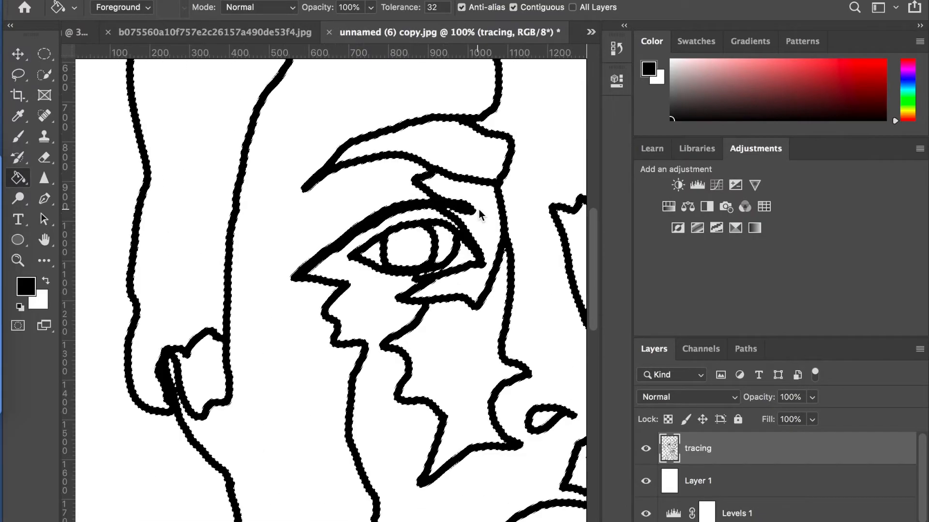
{"action": "scroll", "coordinate": [479, 213], "scroll_direction": "up", "scroll_amount": 5}
{"action": "scroll", "coordinate": [479, 213], "scroll_direction": "right", "scroll_amount": 6}
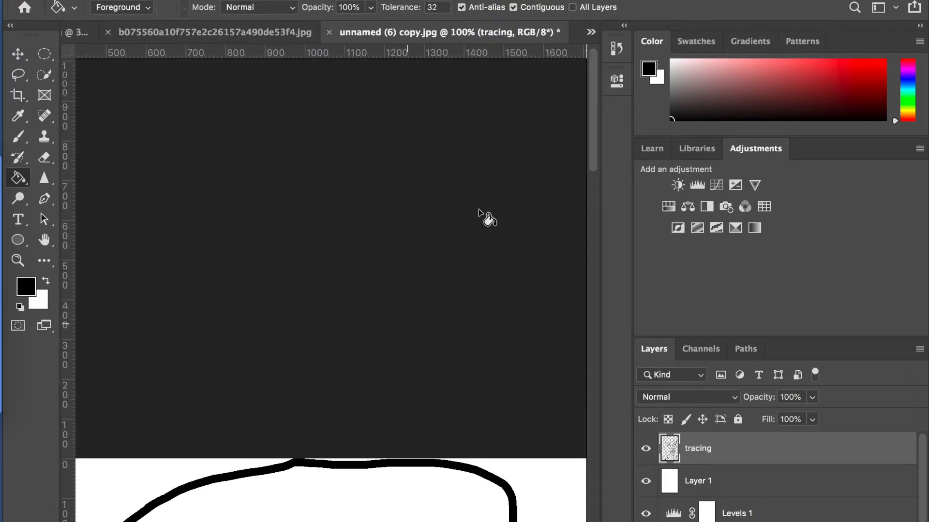
{"action": "scroll", "coordinate": [454, 302], "scroll_direction": "down", "scroll_amount": 5}
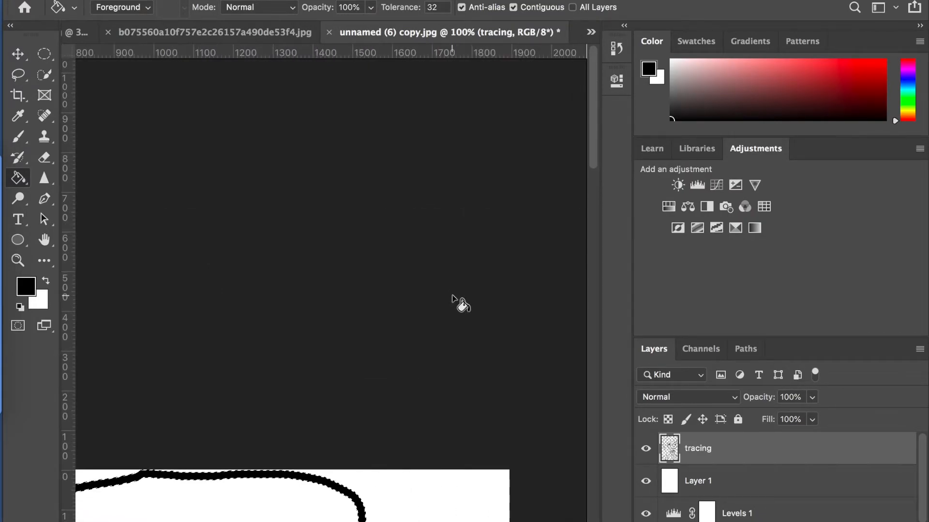
{"action": "scroll", "coordinate": [304, 358], "scroll_direction": "down", "scroll_amount": 3}
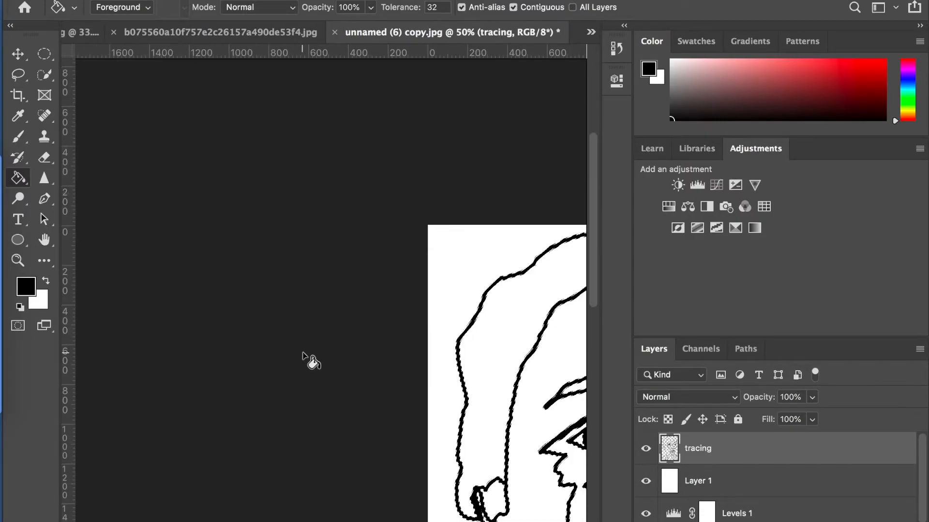
Fill the selected tracing lines with black and clear the selection
{"action": "scroll", "coordinate": [304, 358], "scroll_direction": "down", "scroll_amount": 5}
{"action": "scroll", "coordinate": [304, 358], "scroll_direction": "right", "scroll_amount": 4}
{"action": "scroll", "coordinate": [312, 362], "scroll_direction": "right", "scroll_amount": 5}
{"action": "scroll", "coordinate": [312, 361], "scroll_direction": "down", "scroll_amount": 4}
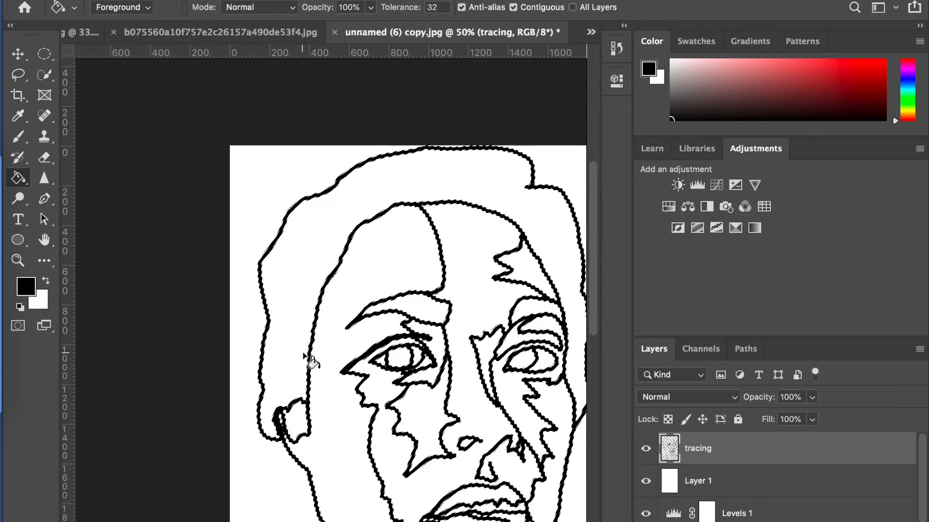
{"action": "scroll", "coordinate": [312, 361], "scroll_direction": "down", "scroll_amount": 3}
{"action": "scroll", "coordinate": [312, 362], "scroll_direction": "right", "scroll_amount": 1}
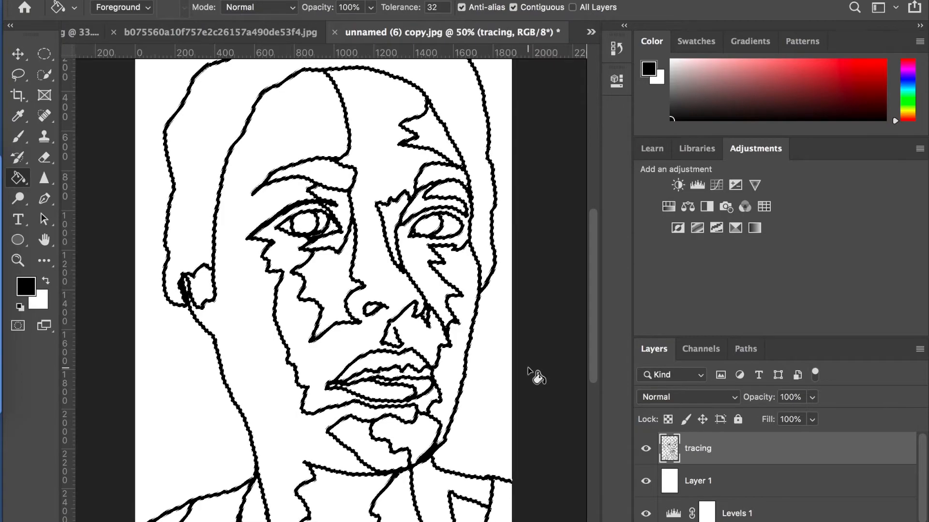
{"action": "key", "text": "alt+BackSpace"}
{"action": "key", "text": "ctrl+d"}
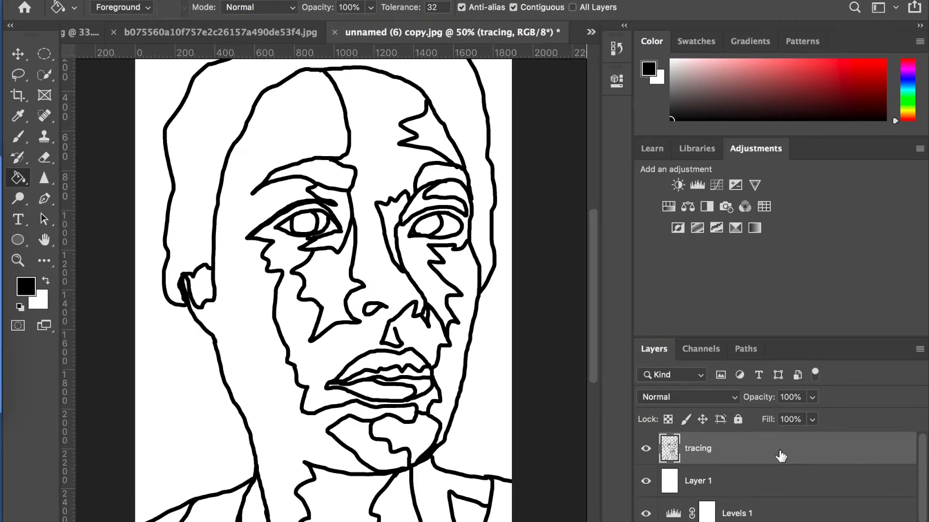
Duplicate the tracing layer within the same document, keeping the name "tracing copy"
{"action": "right_click", "coordinate": [689, 451]}
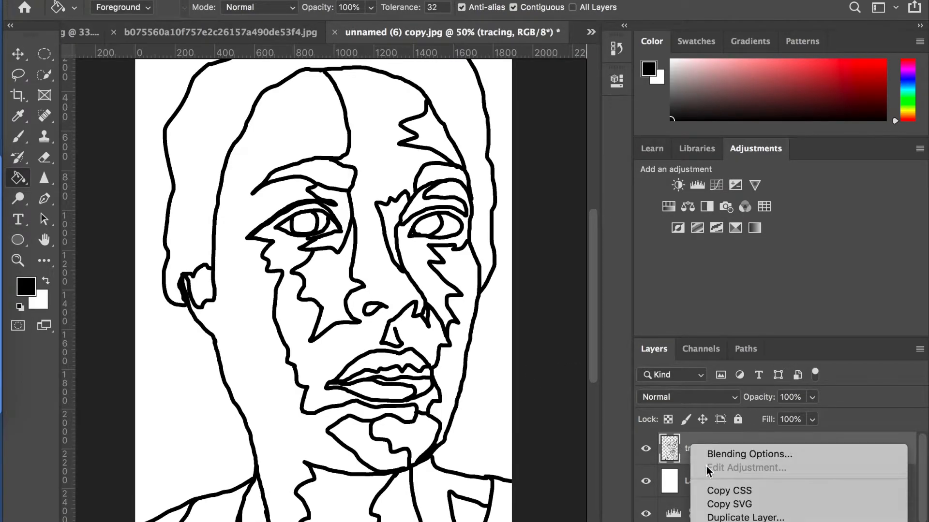
{"action": "left_click", "coordinate": [706, 502]}
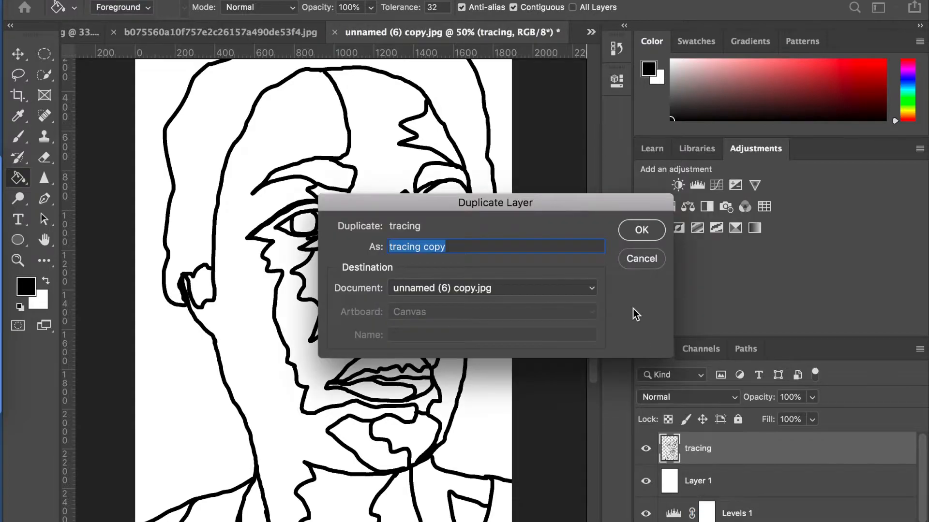
{"action": "left_click", "coordinate": [646, 229]}
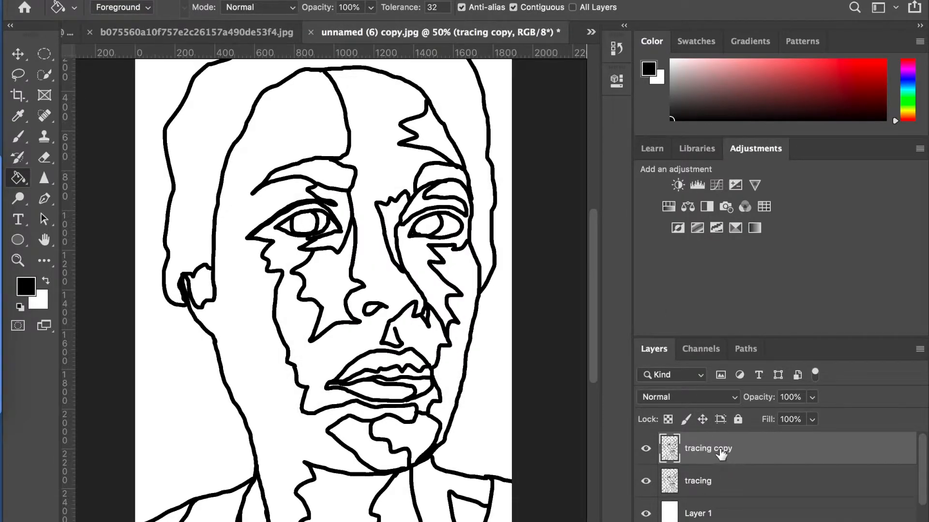
Rename the white-filled Layer 1 as "white bg"
{"action": "scroll", "coordinate": [720, 487], "scroll_direction": "down", "scroll_amount": 2}
{"action": "double_click", "coordinate": [699, 461]}
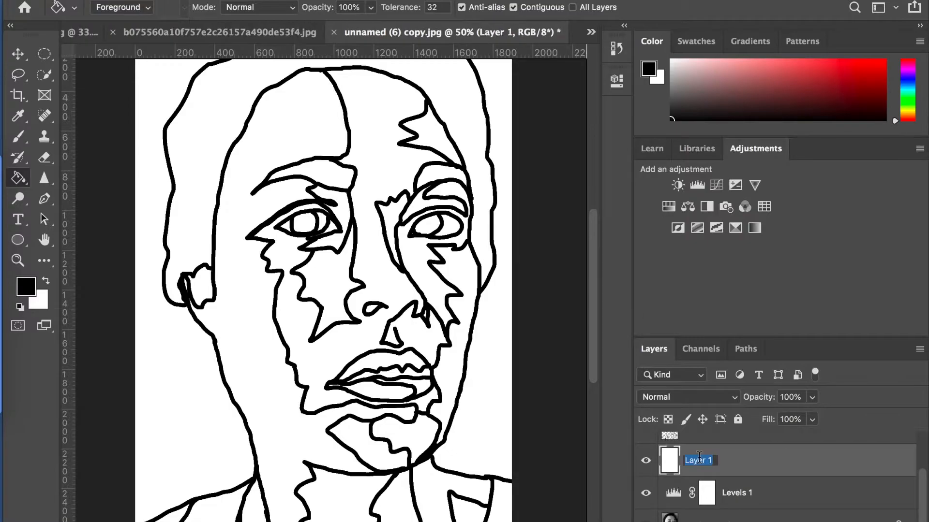
{"action": "type", "text": "white bg"}
{"action": "key", "text": "Return"}
{"action": "scroll", "coordinate": [792, 472], "scroll_direction": "up", "scroll_amount": 2}
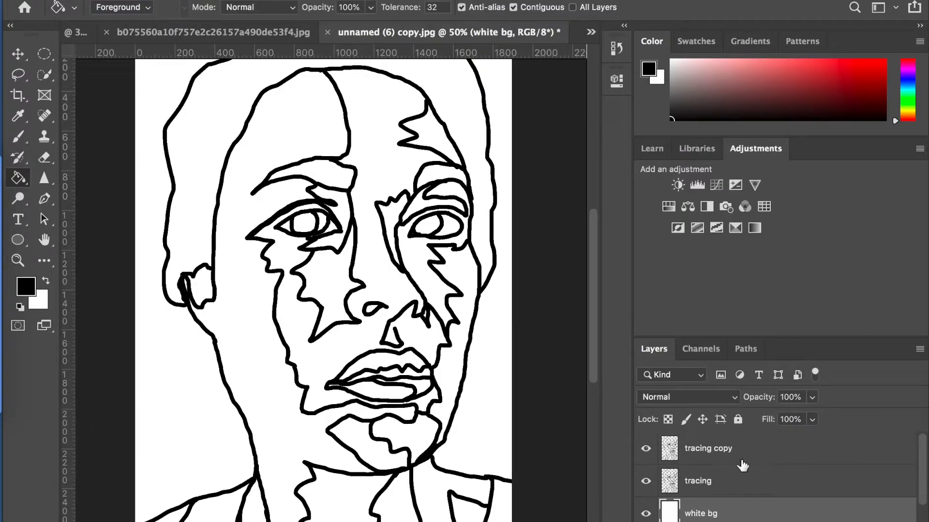
On the tracing copy layer, paint the thin gap beneath the left eye black with the Brush tool
{"action": "left_click", "coordinate": [709, 448]}
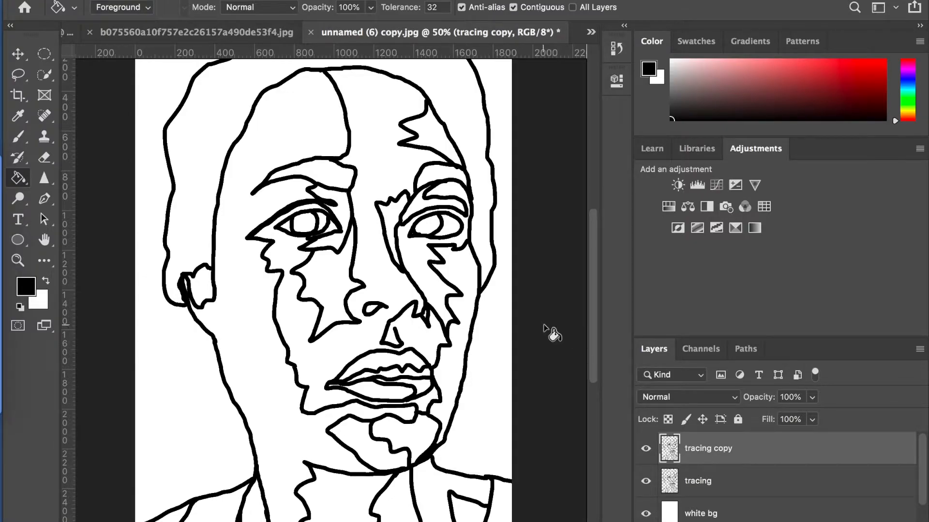
{"action": "scroll", "coordinate": [461, 237], "scroll_direction": "left", "scroll_amount": 3}
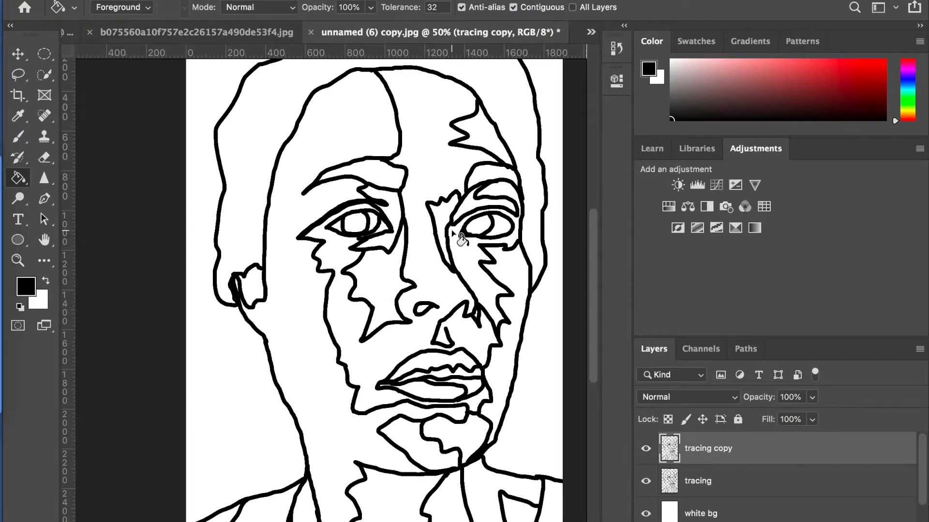
{"action": "scroll", "coordinate": [460, 237], "scroll_direction": "up", "scroll_amount": 3}
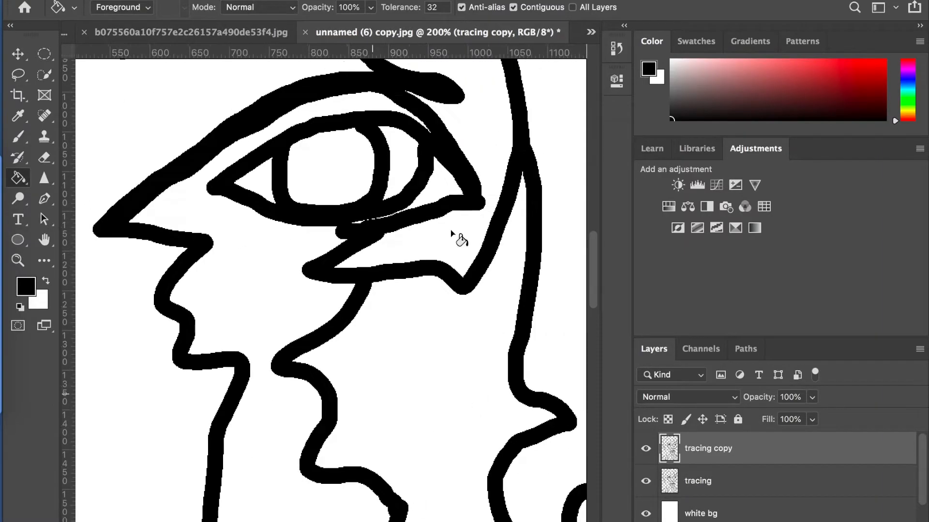
{"action": "scroll", "coordinate": [455, 235], "scroll_direction": "up", "scroll_amount": 3}
{"action": "scroll", "coordinate": [455, 235], "scroll_direction": "right", "scroll_amount": 3}
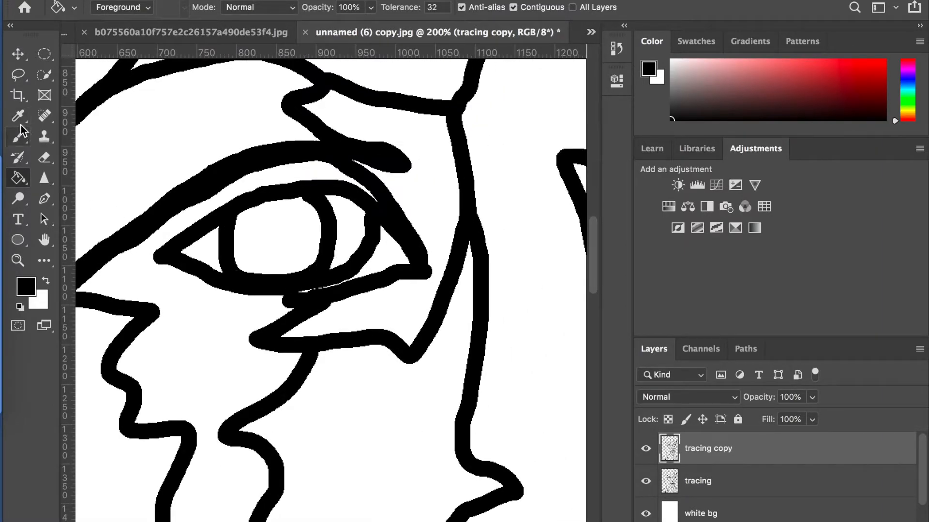
{"action": "left_click", "coordinate": [19, 139]}
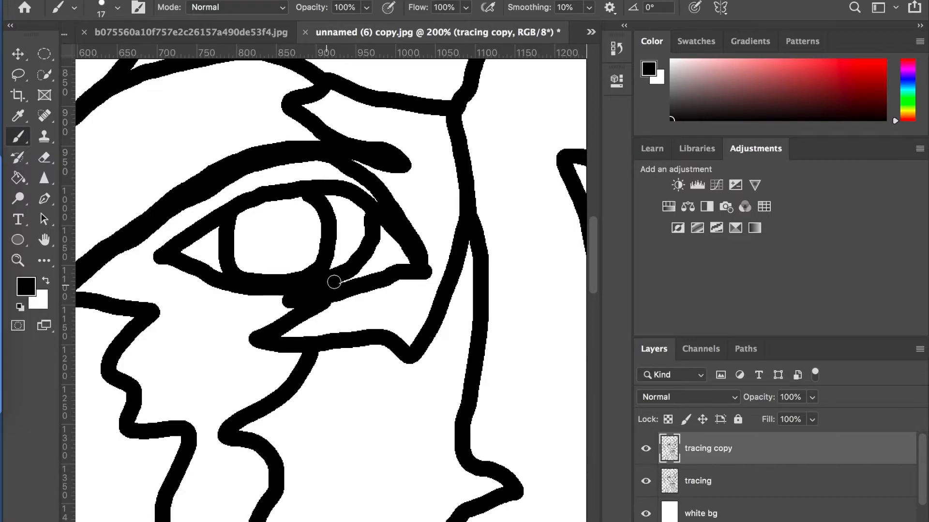
Paint the narrow white sliver inside the left ear solid black with the brush
{"action": "scroll", "coordinate": [355, 234], "scroll_direction": "up", "scroll_amount": 7}
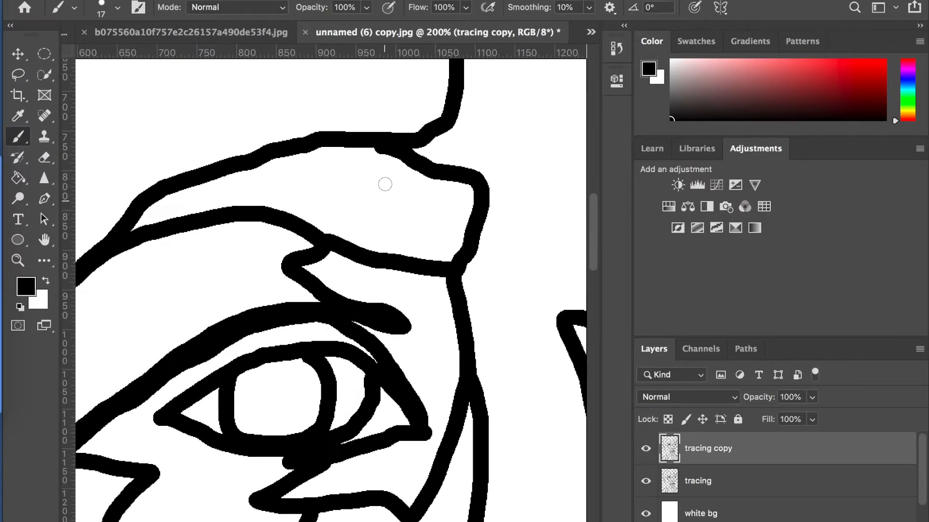
{"action": "scroll", "coordinate": [421, 174], "scroll_direction": "up", "scroll_amount": 5}
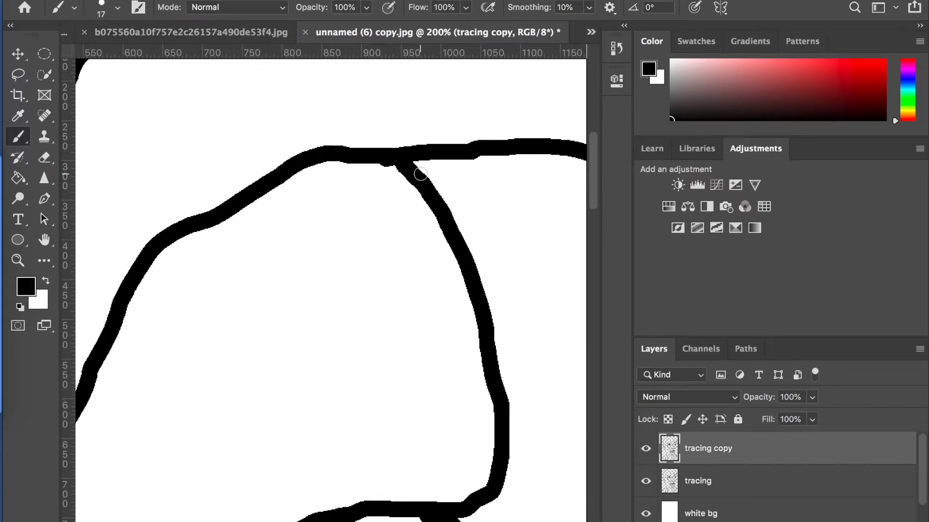
{"action": "scroll", "coordinate": [420, 174], "scroll_direction": "left", "scroll_amount": 6}
{"action": "scroll", "coordinate": [421, 174], "scroll_direction": "down", "scroll_amount": 17}
{"action": "scroll", "coordinate": [420, 175], "scroll_direction": "left", "scroll_amount": 5}
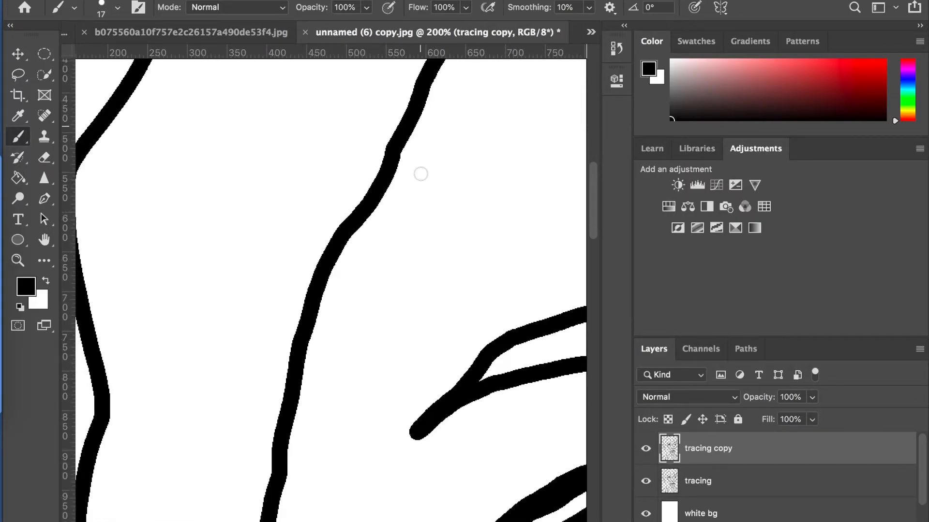
{"action": "scroll", "coordinate": [420, 174], "scroll_direction": "down", "scroll_amount": 2}
{"action": "scroll", "coordinate": [420, 174], "scroll_direction": "right", "scroll_amount": 1}
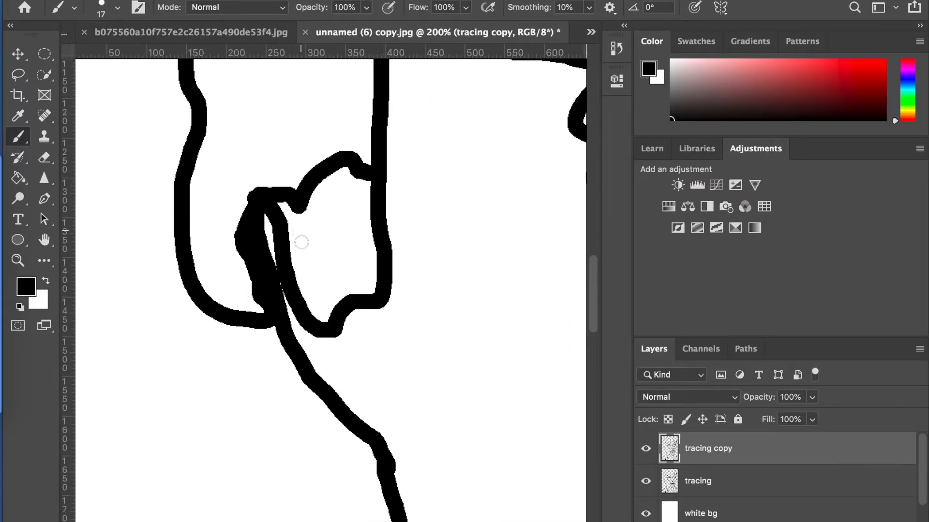
{"action": "mouse_move", "coordinate": [252, 213]}
{"action": "left_mouse_down"}
{"action": "mouse_move", "coordinate": [257, 244]}
{"action": "mouse_move", "coordinate": [256, 237]}
{"action": "left_mouse_up"}
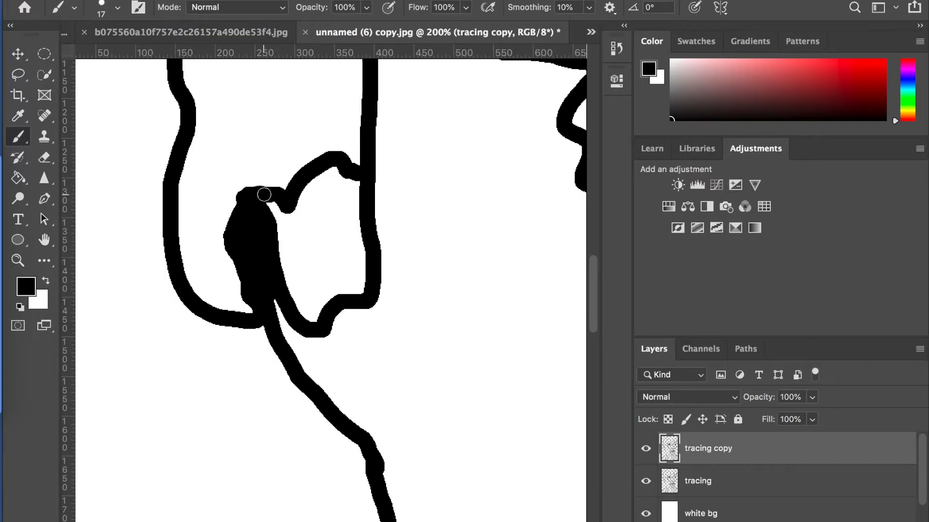
Inspect the neck, shoulder, chin and mouth lines for remaining slivers, and finish with a view of the whole drawing
{"action": "scroll", "coordinate": [256, 271], "scroll_direction": "down", "scroll_amount": 20}
{"action": "scroll", "coordinate": [257, 272], "scroll_direction": "right", "scroll_amount": 6}
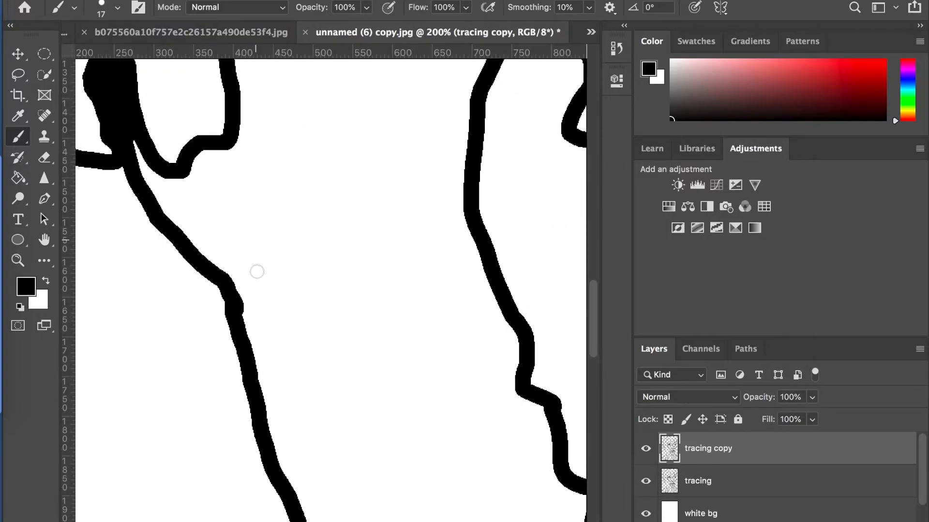
{"action": "scroll", "coordinate": [257, 272], "scroll_direction": "down", "scroll_amount": 20}
{"action": "scroll", "coordinate": [257, 272], "scroll_direction": "right", "scroll_amount": 5}
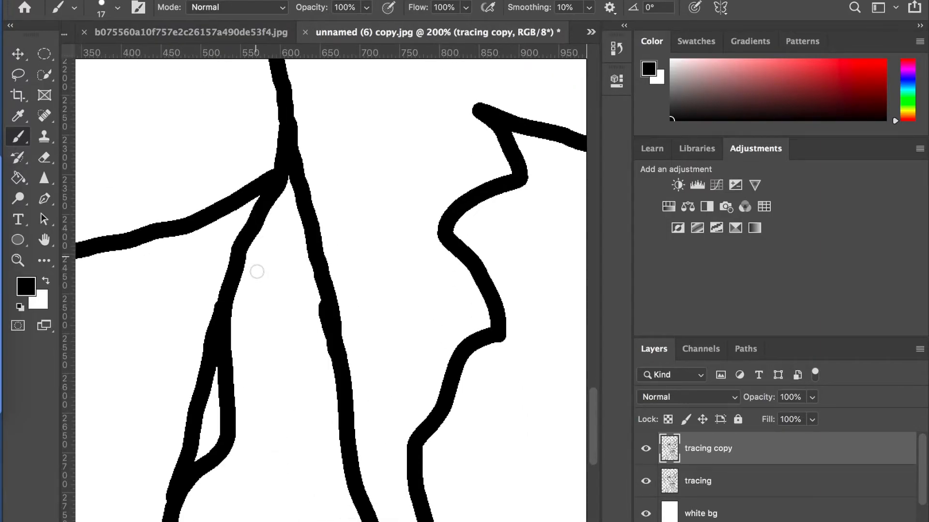
{"action": "scroll", "coordinate": [257, 271], "scroll_direction": "down", "scroll_amount": 10}
{"action": "scroll", "coordinate": [257, 272], "scroll_direction": "left", "scroll_amount": 8}
{"action": "scroll", "coordinate": [257, 272], "scroll_direction": "up", "scroll_amount": 8}
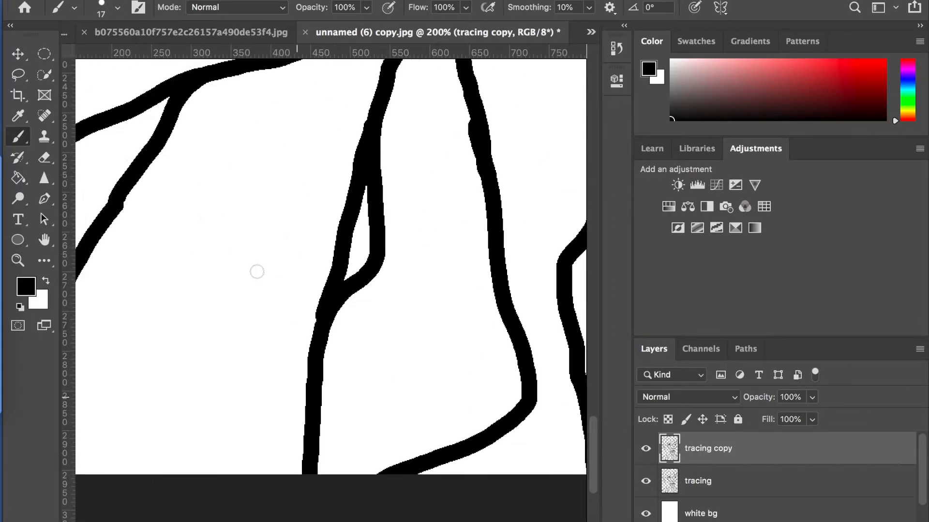
{"action": "scroll", "coordinate": [257, 272], "scroll_direction": "right", "scroll_amount": 10}
{"action": "scroll", "coordinate": [257, 272], "scroll_direction": "up", "scroll_amount": 8}
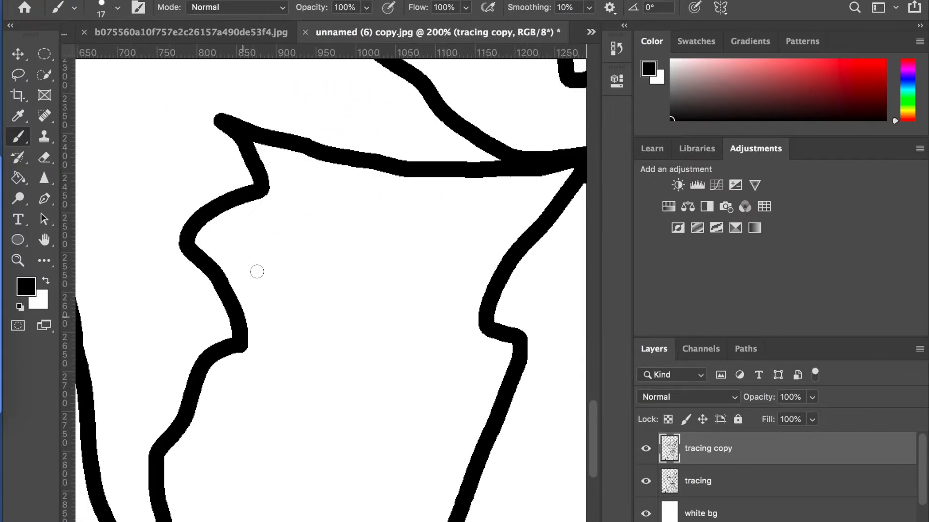
{"action": "scroll", "coordinate": [257, 272], "scroll_direction": "right", "scroll_amount": 7}
{"action": "scroll", "coordinate": [257, 272], "scroll_direction": "up", "scroll_amount": 4}
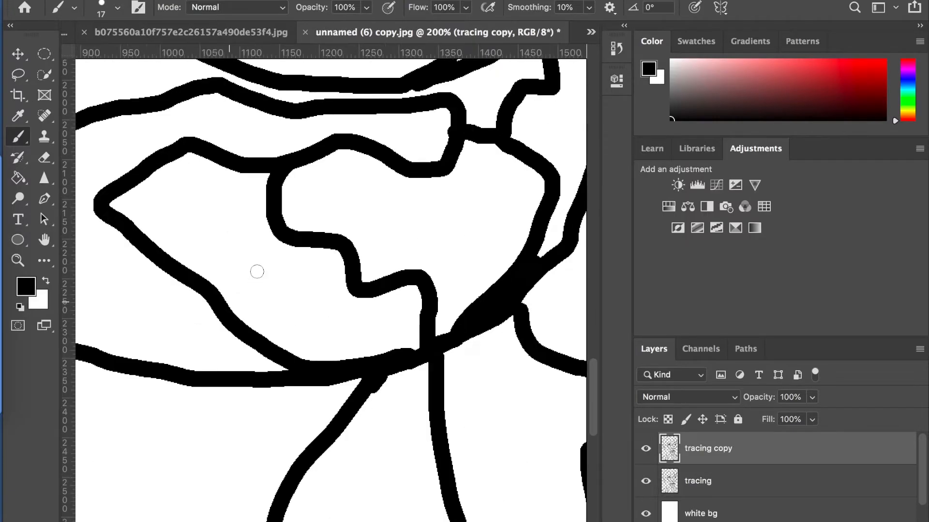
{"action": "scroll", "coordinate": [432, 157], "scroll_direction": "up", "scroll_amount": 5}
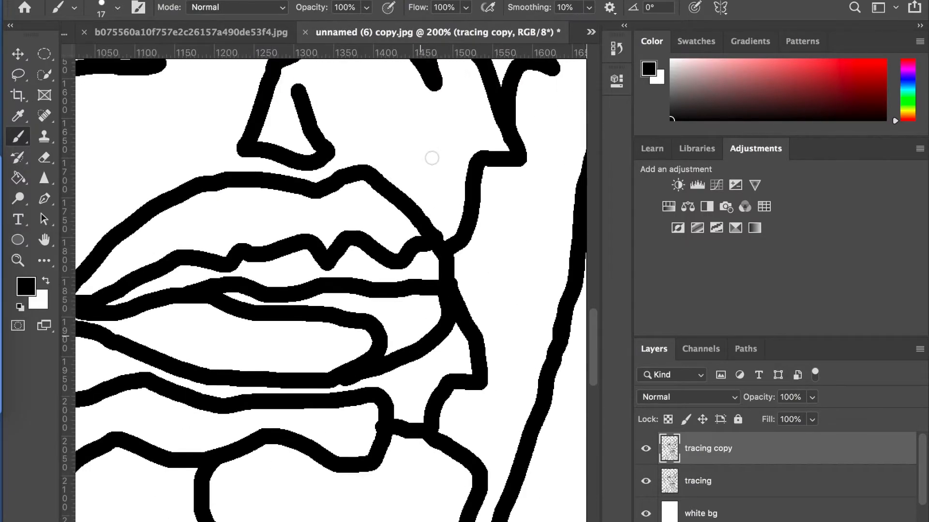
{"action": "key", "text": "ctrl+minus"}
{"action": "key", "text": "ctrl+minus"}
{"action": "key", "text": "ctrl+minus"}
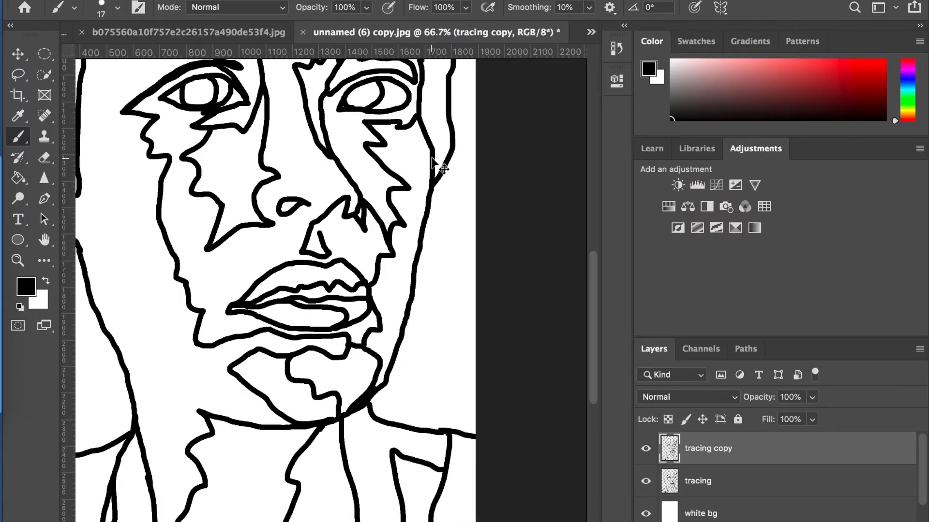
{"action": "key", "text": "ctrl+minus"}
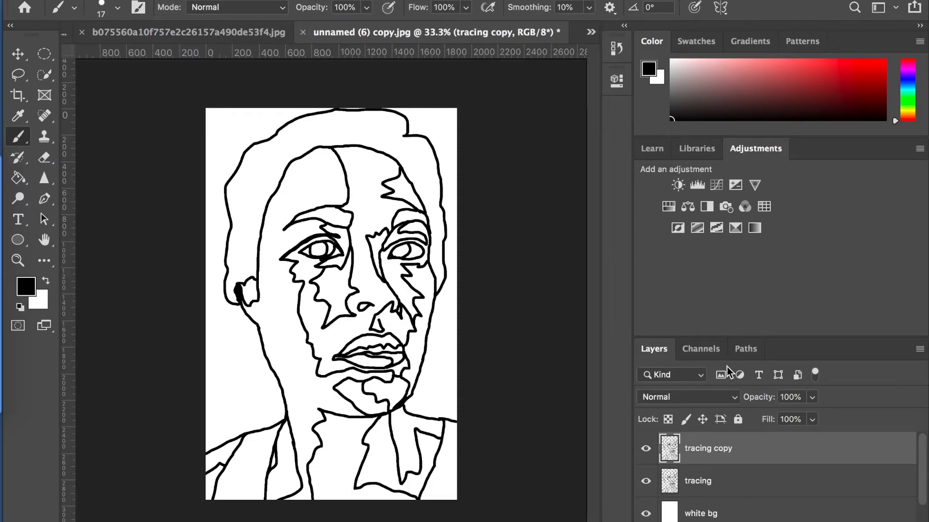
Rename the tracing copy layer as "color-monochromatic"
{"action": "double_click", "coordinate": [719, 450]}
{"action": "type", "text": "color-monochromatic"}
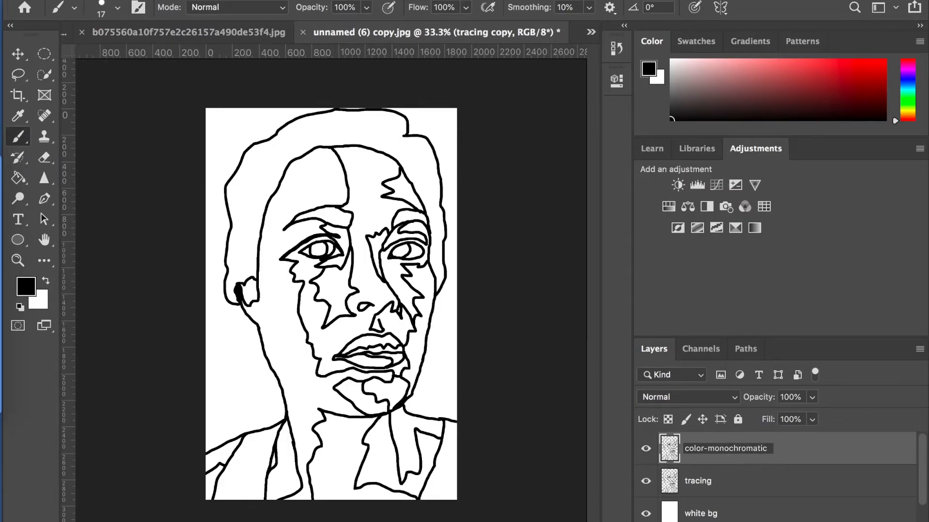
{"action": "key", "text": "Return"}
Open the blue figure painting's document and sample a grayish blue from its upper-right background with the Eyedropper
{"action": "left_click", "coordinate": [208, 34]}
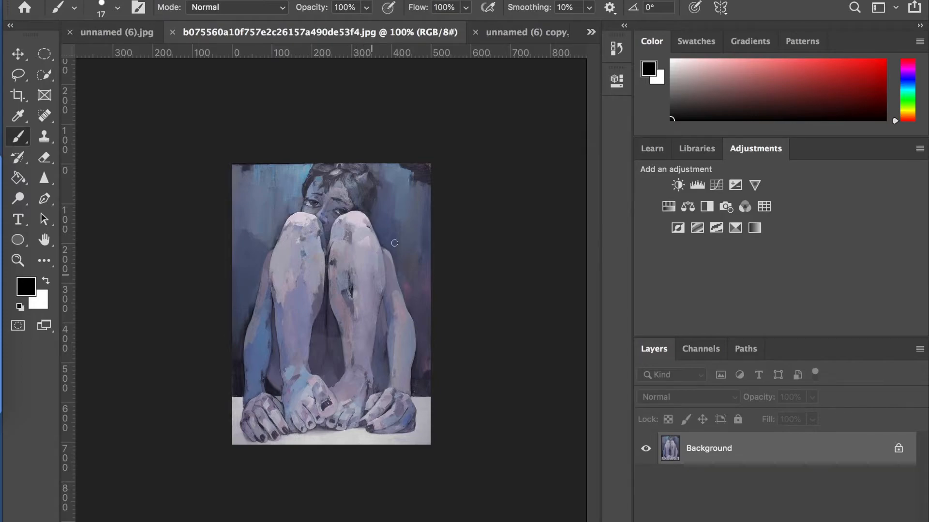
{"action": "left_click", "coordinate": [19, 160]}
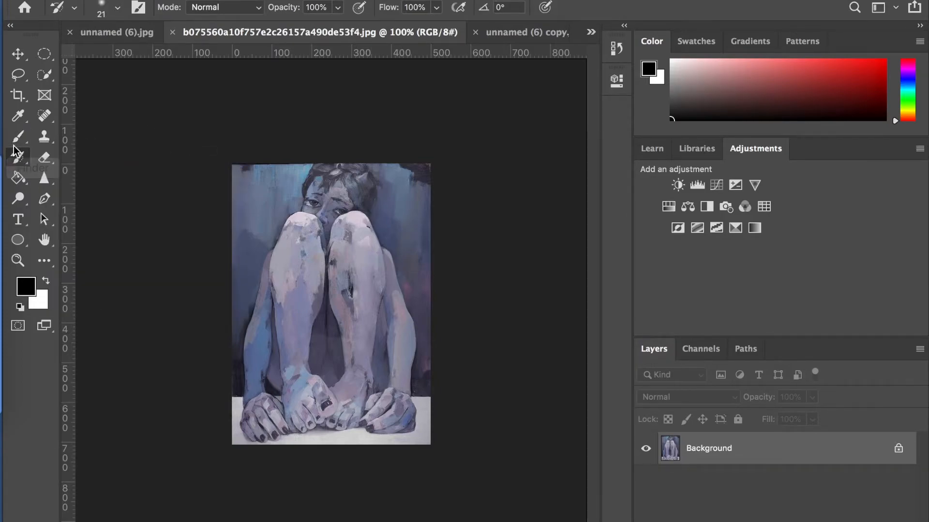
{"action": "left_click", "coordinate": [17, 117]}
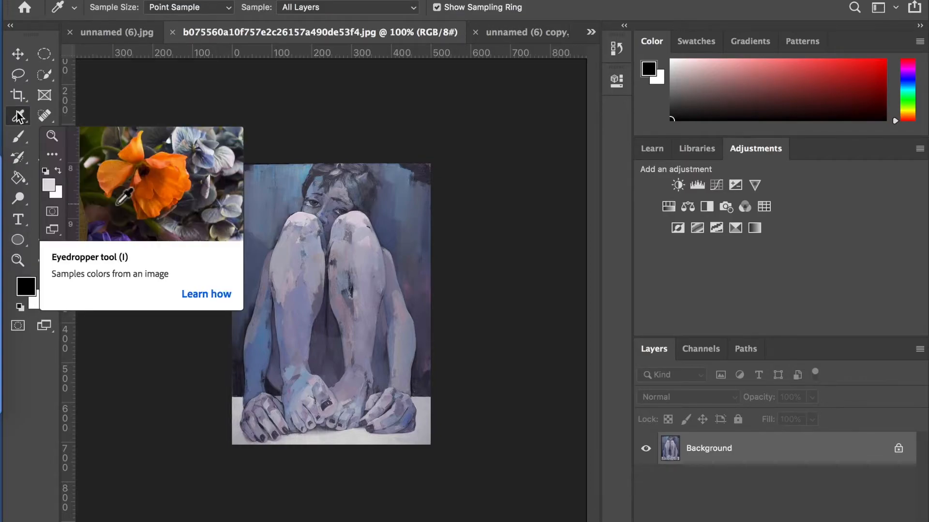
{"action": "left_click", "coordinate": [406, 180]}
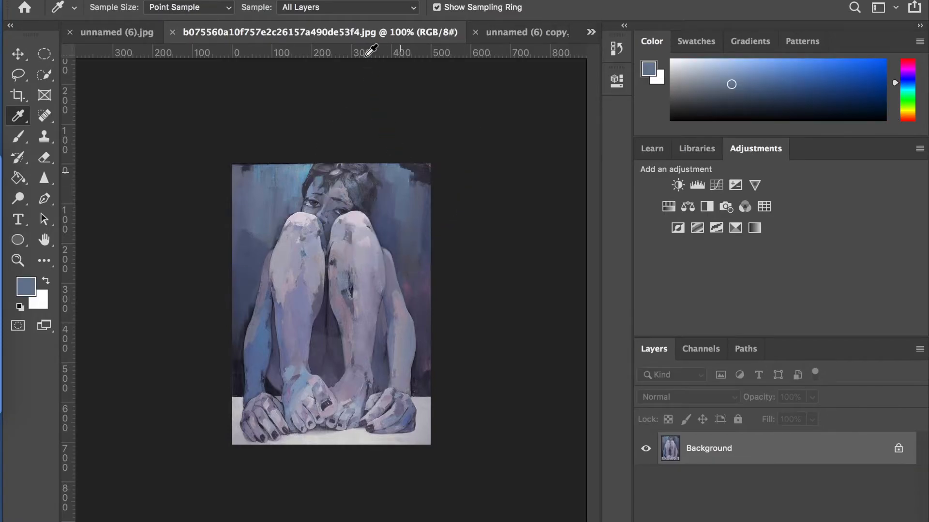
Fill the left face shadow, the area under the right eye, the neck shadows and the left garment panel with the sampled grayish blue
{"action": "left_click", "coordinate": [532, 33]}
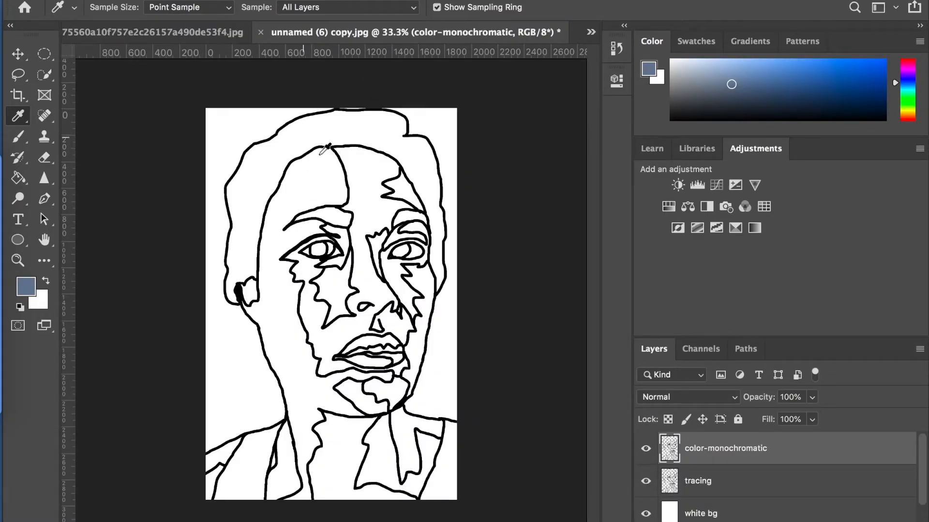
{"action": "left_click", "coordinate": [18, 178]}
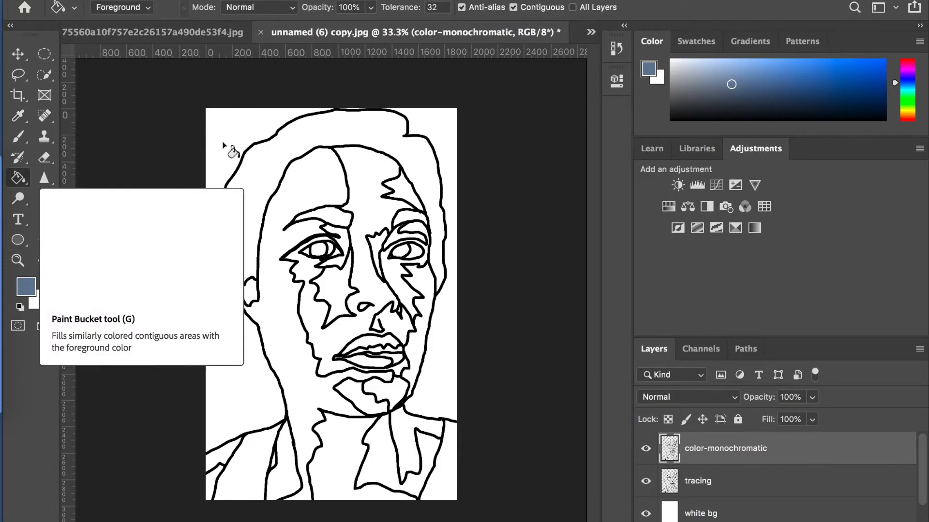
{"action": "left_click", "coordinate": [317, 181]}
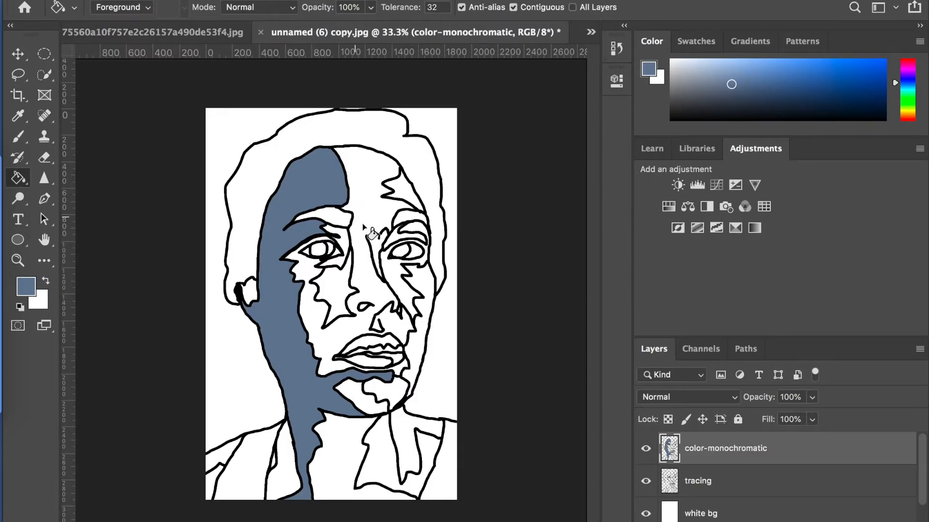
{"action": "left_click", "coordinate": [387, 277]}
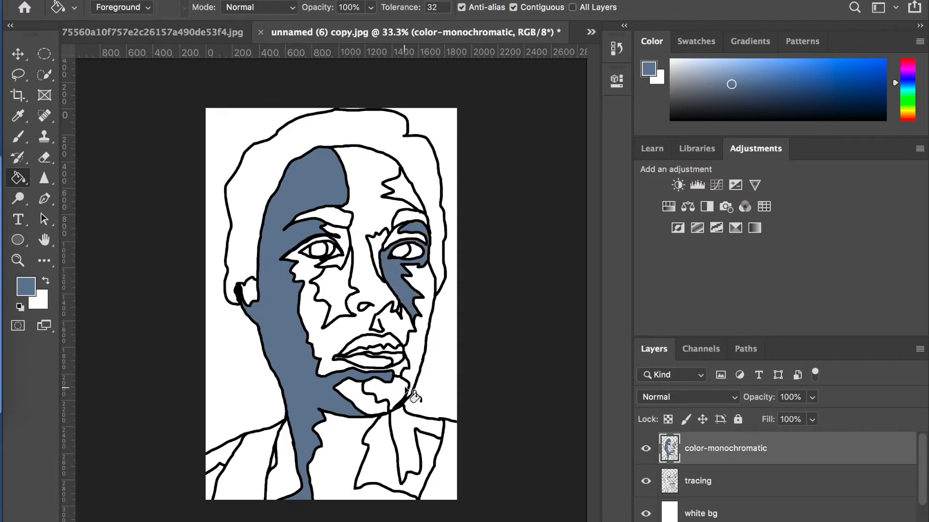
{"action": "left_click", "coordinate": [383, 452]}
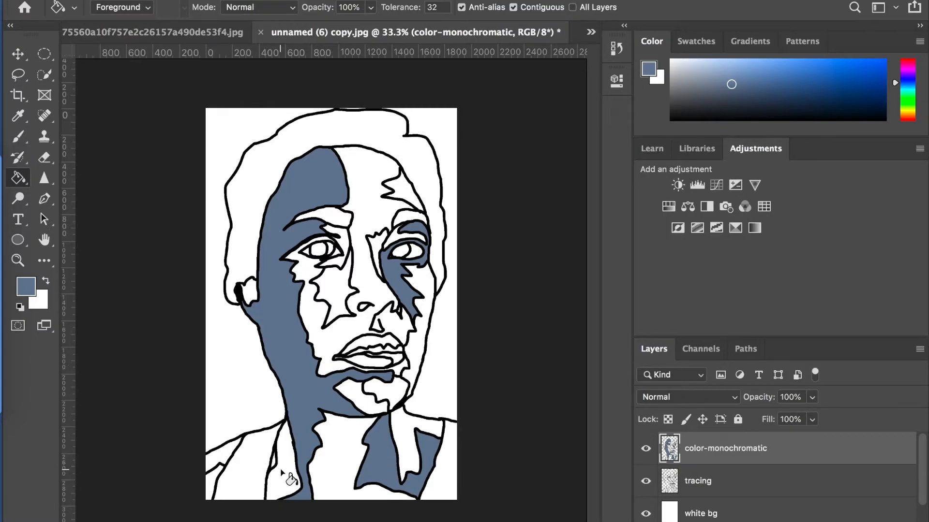
{"action": "left_click", "coordinate": [249, 473]}
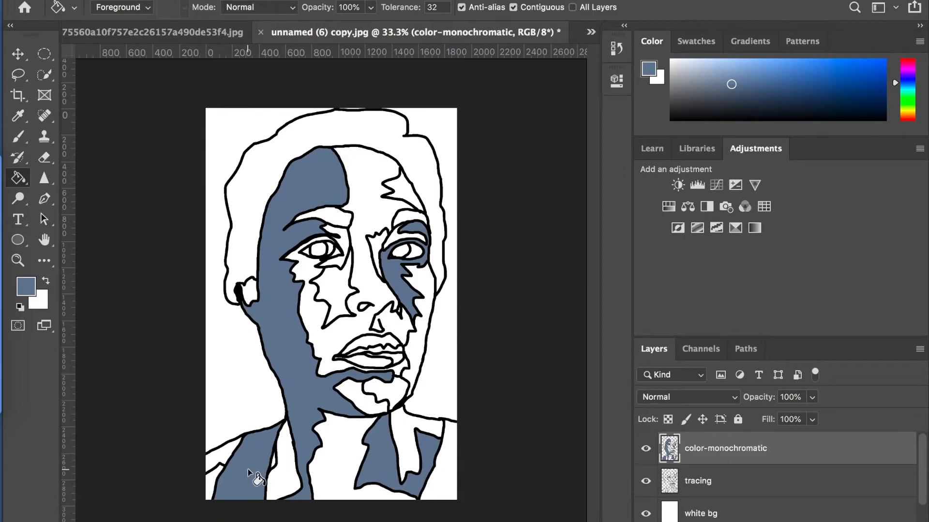
Sample a dark navy from the lower-right background of the blue figure painting with the Eyedropper
{"action": "left_click", "coordinate": [175, 34]}
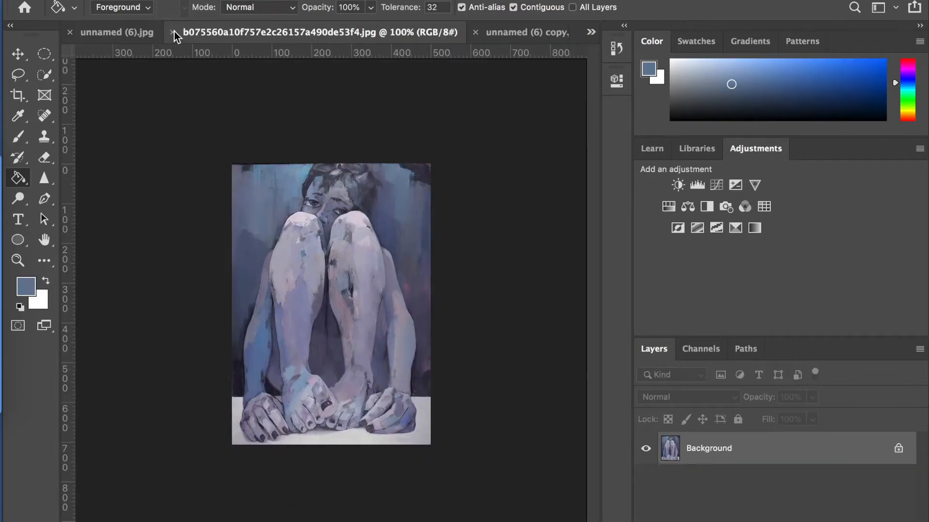
{"action": "left_click", "coordinate": [19, 117]}
{"action": "left_click", "coordinate": [260, 357]}
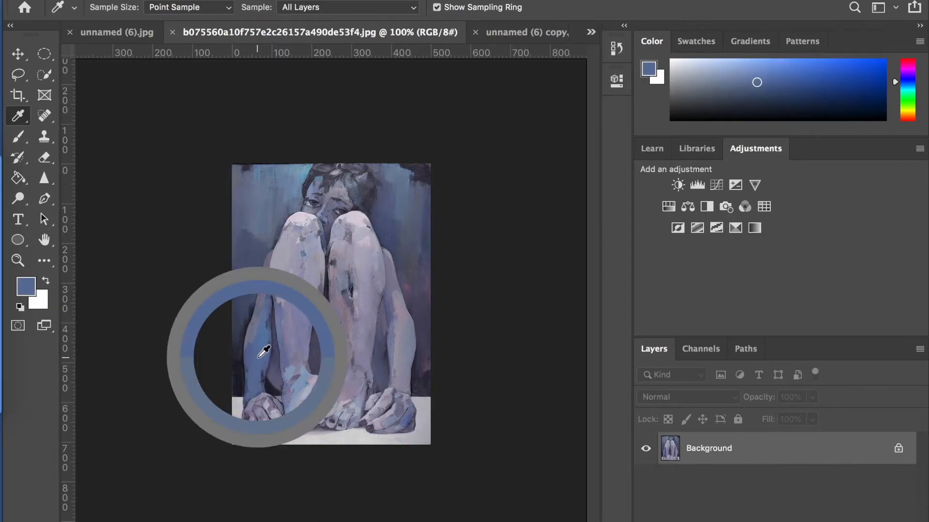
{"action": "left_click", "coordinate": [240, 380]}
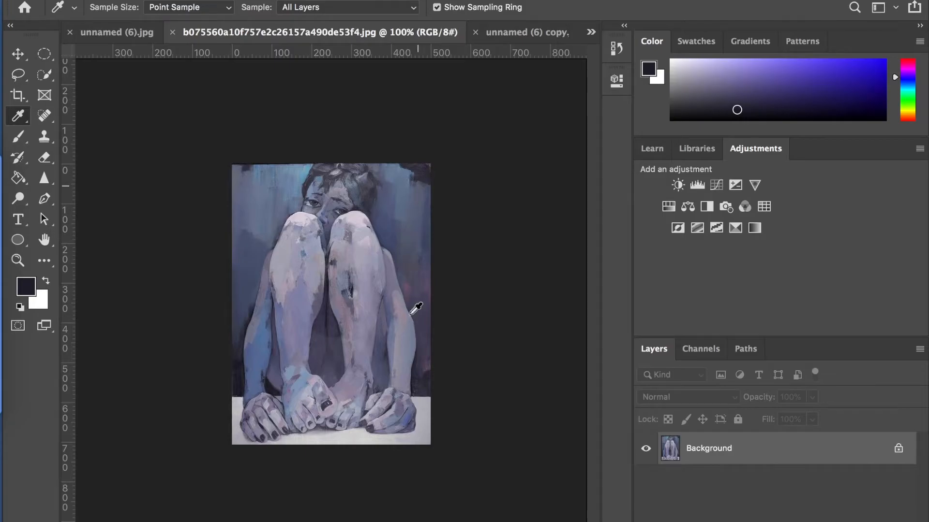
{"action": "left_click", "coordinate": [426, 376]}
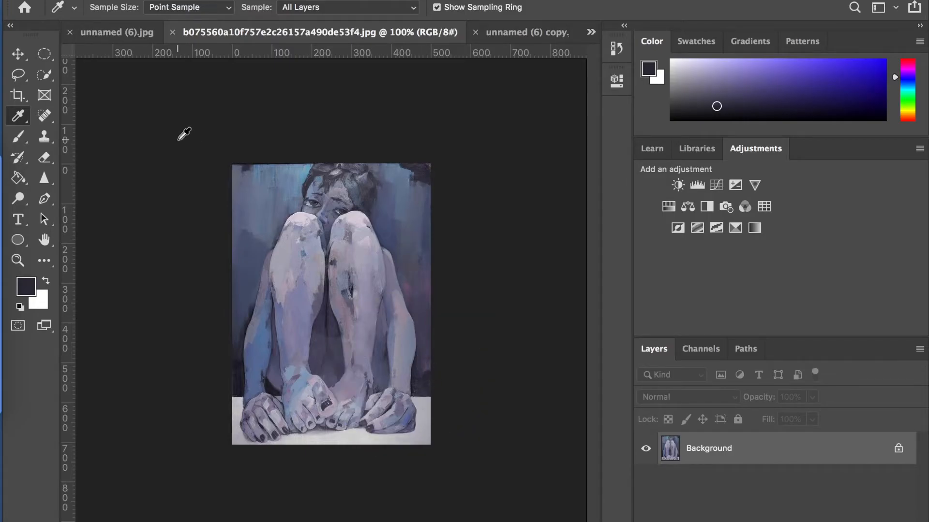
Fill the portrait's right cheek edge, the jagged right forehead shape and the right neck and shoulder shape with dark navy
{"action": "left_click", "coordinate": [521, 33]}
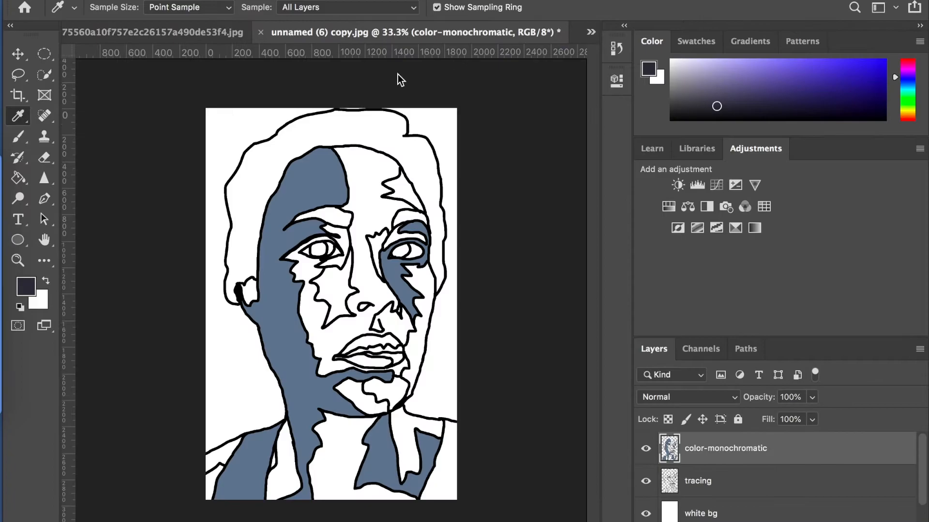
{"action": "left_click", "coordinate": [19, 182]}
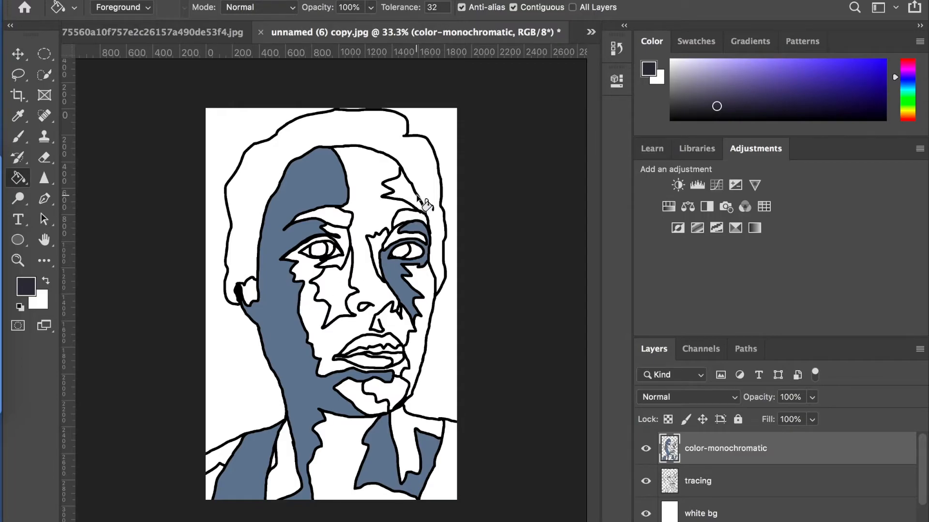
{"action": "left_click", "coordinate": [421, 281]}
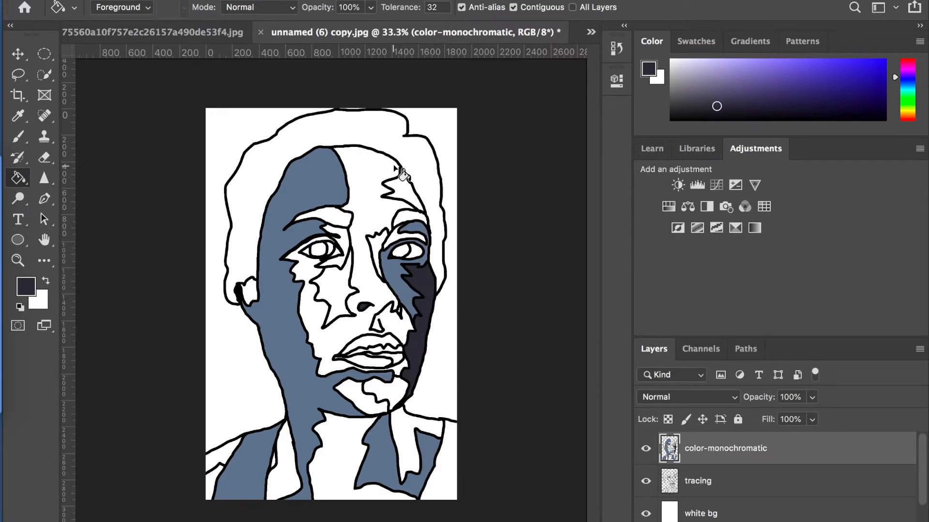
{"action": "left_click", "coordinate": [410, 194]}
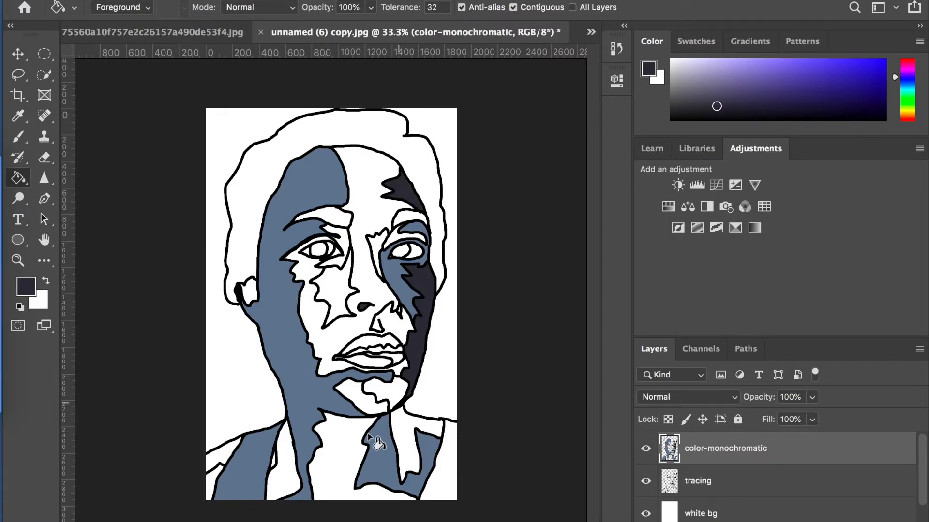
{"action": "left_click", "coordinate": [405, 439]}
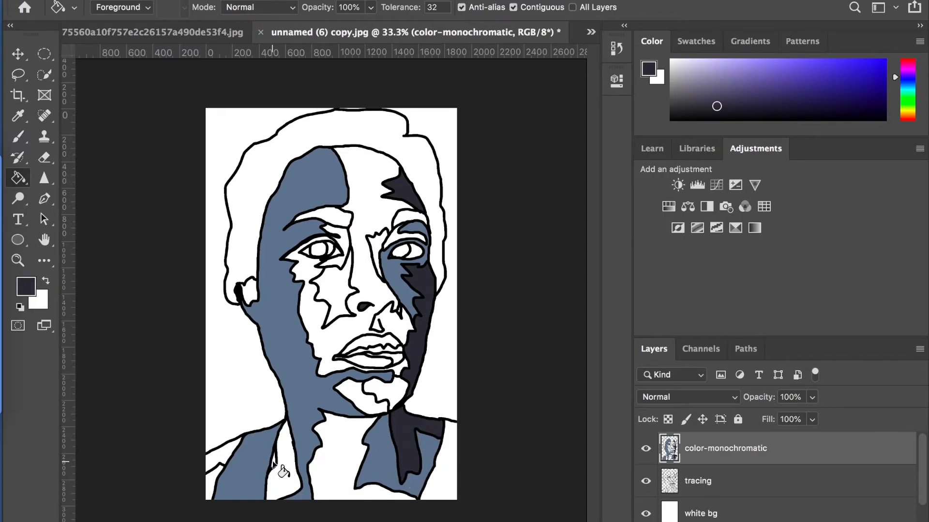
Fill both irises and both eyebrows with the dark navy
{"action": "left_click", "coordinate": [320, 251]}
{"action": "left_click", "coordinate": [405, 253]}
{"action": "left_click", "coordinate": [344, 222]}
{"action": "left_click", "coordinate": [406, 220]}
Try filling the small triangle under the nose, undo the spilled fill, and close the triangle's outline with a black brush
{"action": "left_click", "coordinate": [375, 326]}
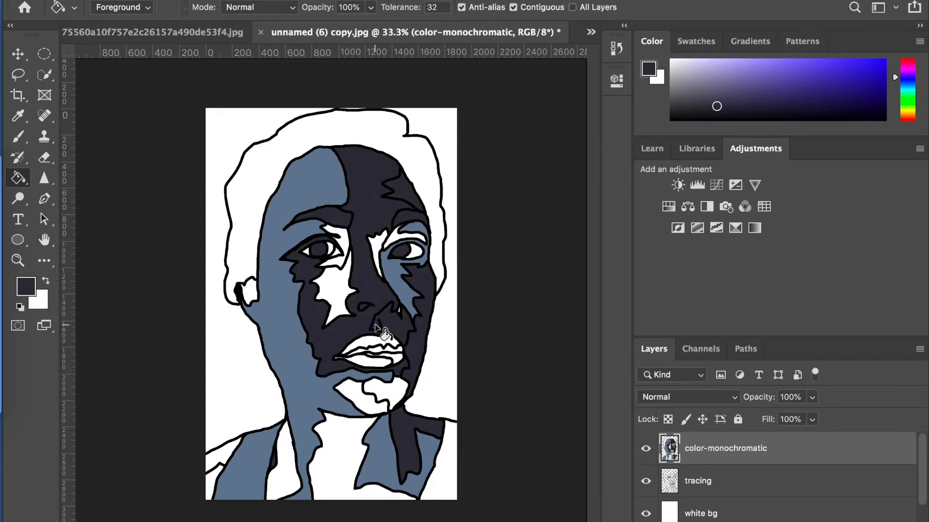
{"action": "key", "text": "ctrl+z"}
{"action": "left_click", "coordinate": [18, 137]}
{"action": "key", "text": "ctrl+plus"}
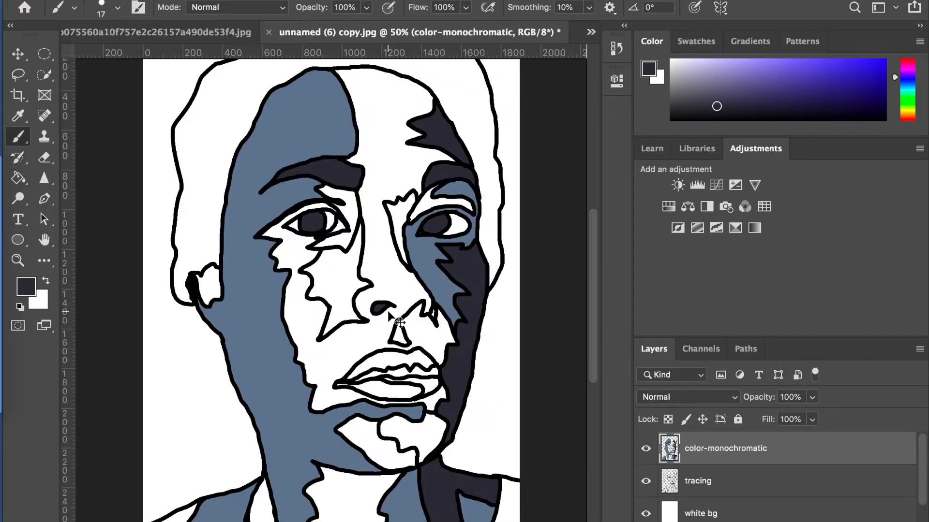
{"action": "key", "text": "ctrl+plus"}
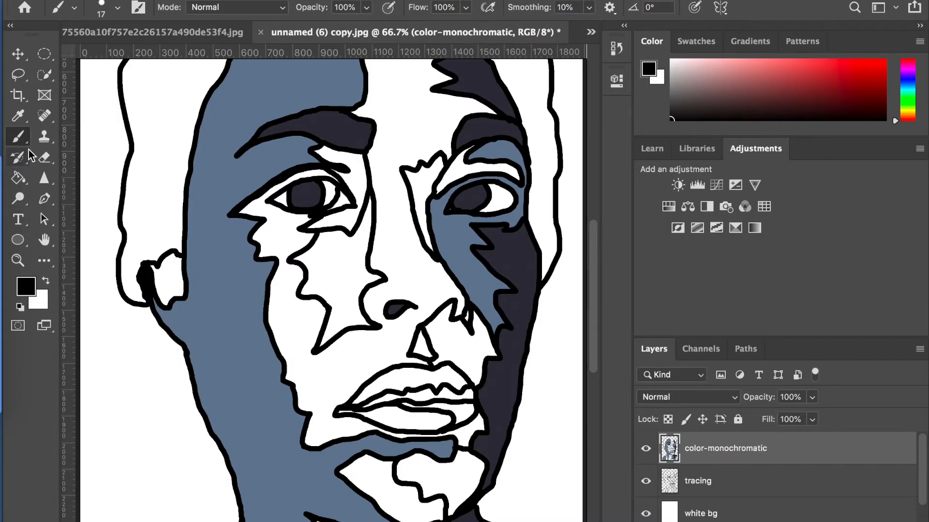
Resample the dark navy from the left eyebrow and fill the triangle under the nose and the shadow shapes of the lips
{"action": "left_click", "coordinate": [18, 116]}
{"action": "left_click", "coordinate": [309, 128]}
{"action": "left_click", "coordinate": [18, 178]}
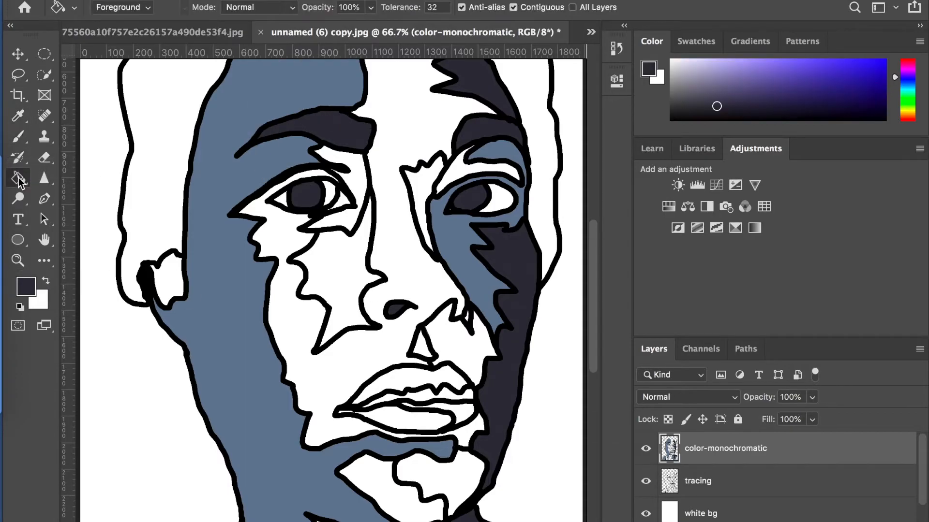
{"action": "left_click", "coordinate": [426, 342]}
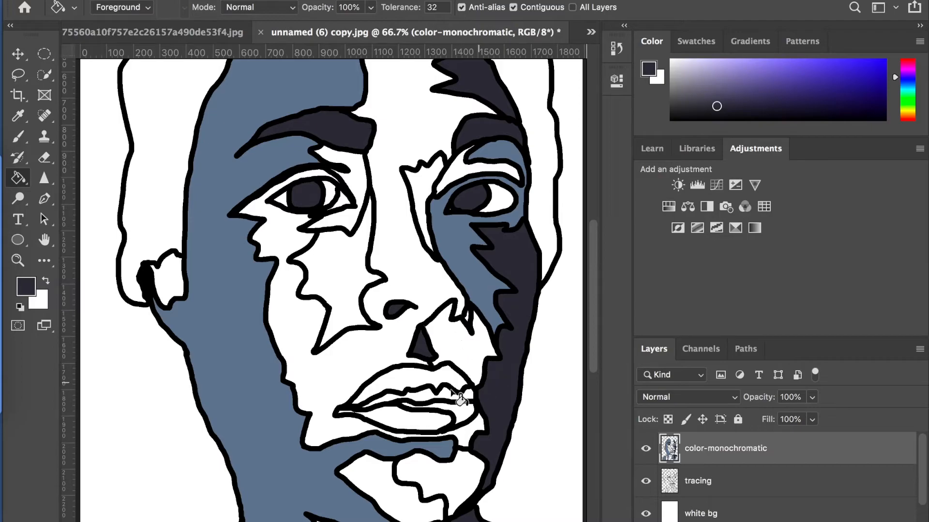
{"action": "left_click", "coordinate": [424, 396]}
{"action": "left_click", "coordinate": [467, 419]}
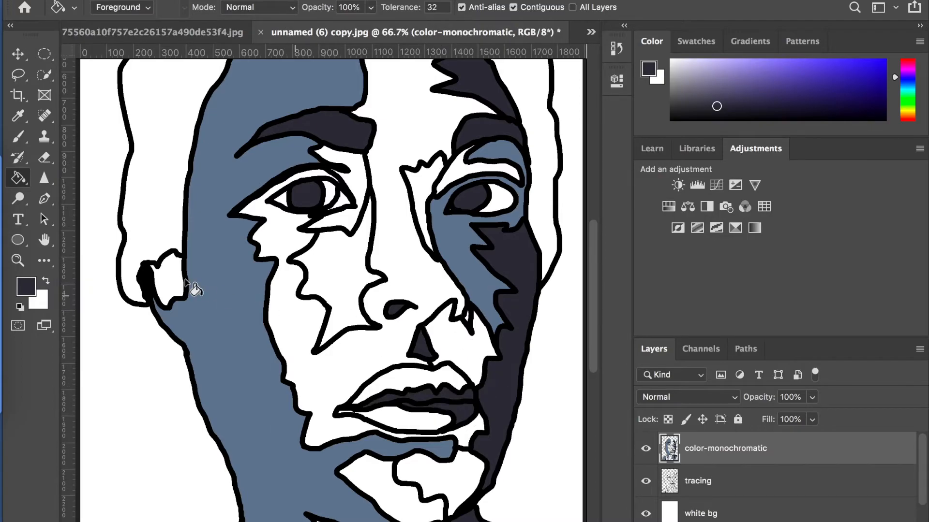
Sample a pale lavender from the top of the left knee in the blue figure painting
{"action": "key", "text": "ctrl+shift+Tab"}
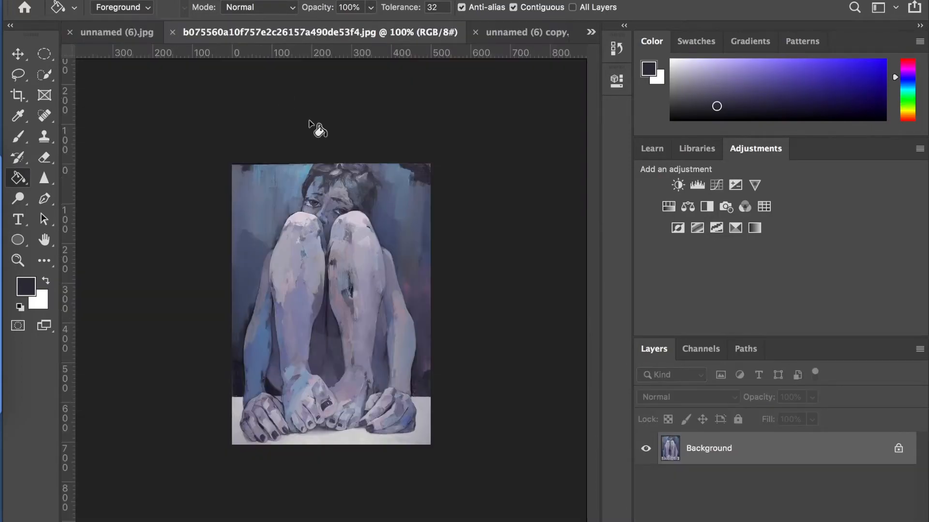
{"action": "left_click", "coordinate": [17, 116]}
{"action": "left_click", "coordinate": [304, 221]}
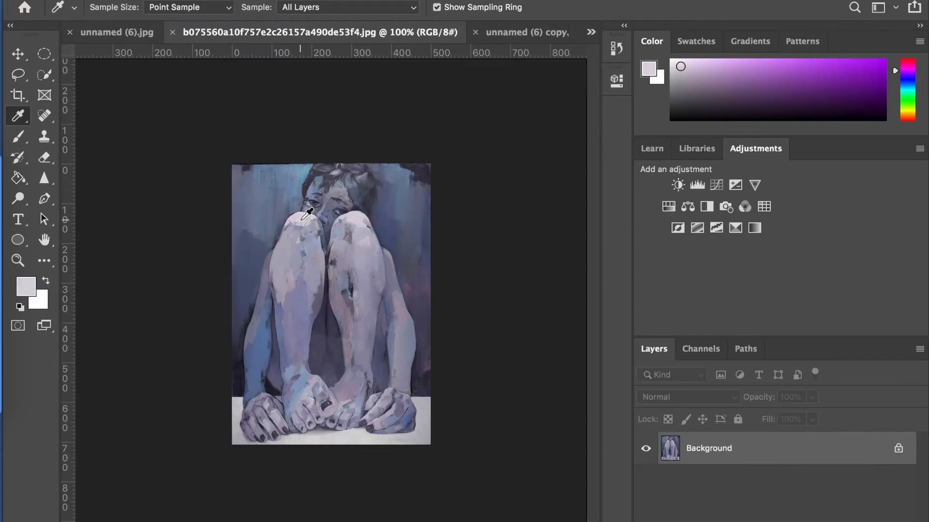
{"action": "left_click", "coordinate": [498, 32]}
{"action": "left_click", "coordinate": [414, 256]}
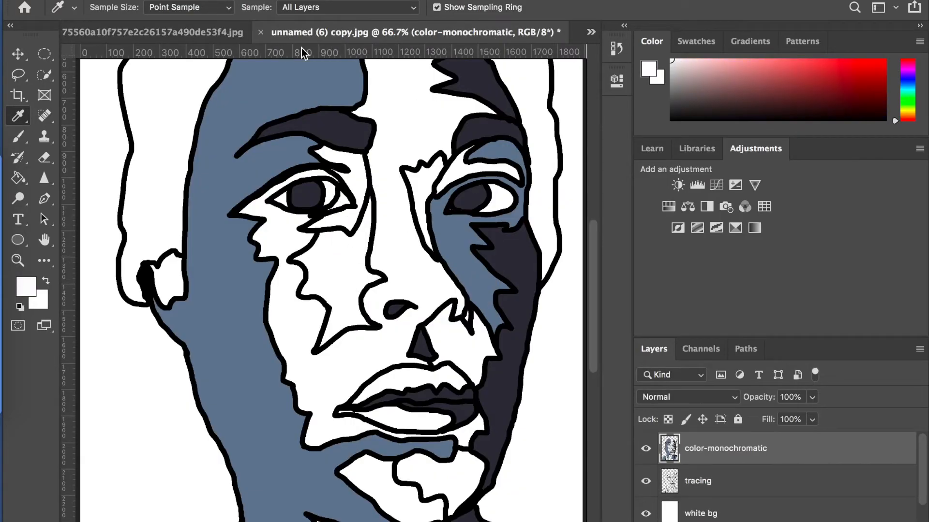
{"action": "left_click", "coordinate": [153, 34]}
{"action": "left_click", "coordinate": [308, 213]}
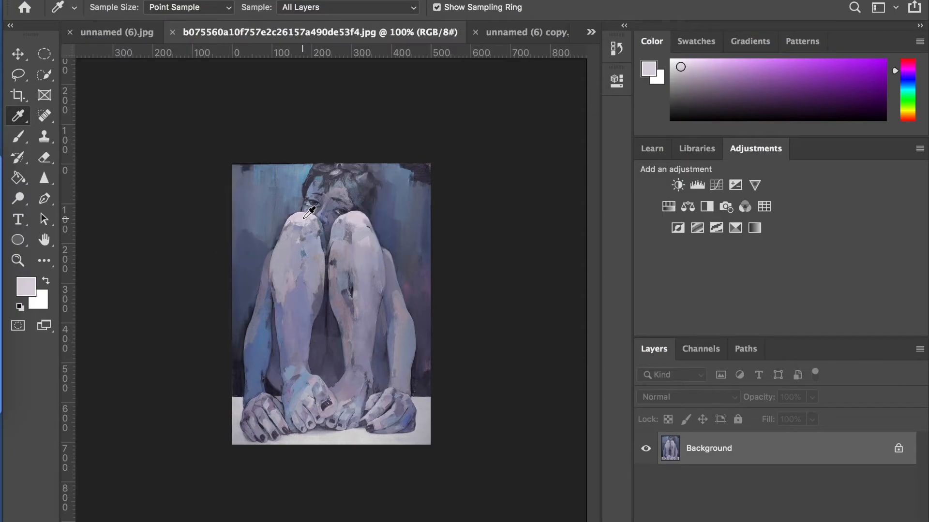
Fill the central face, the right chin patch and the large left face and neck shadow with pale lavender
{"action": "left_click", "coordinate": [532, 33]}
{"action": "left_click", "coordinate": [18, 179]}
{"action": "left_click", "coordinate": [409, 255]}
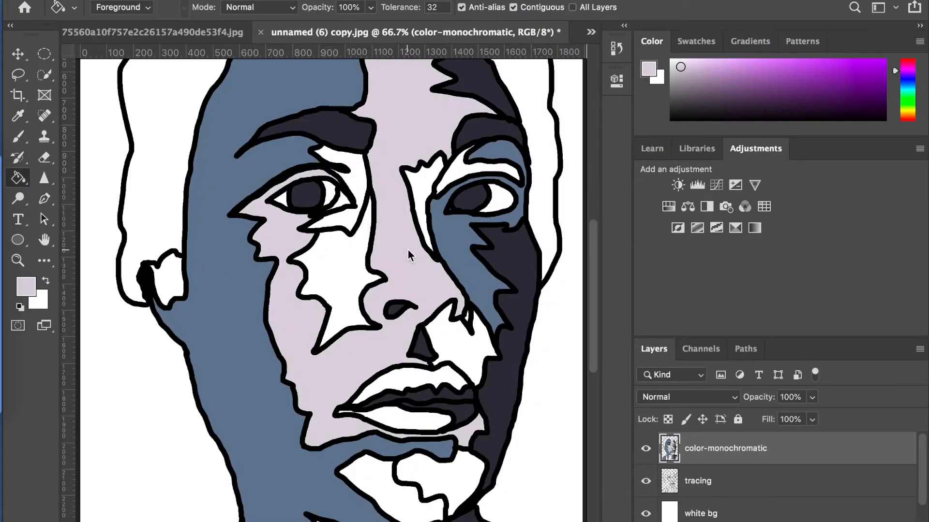
{"action": "scroll", "coordinate": [409, 255], "scroll_direction": "down", "scroll_amount": 3}
{"action": "left_click", "coordinate": [446, 419]}
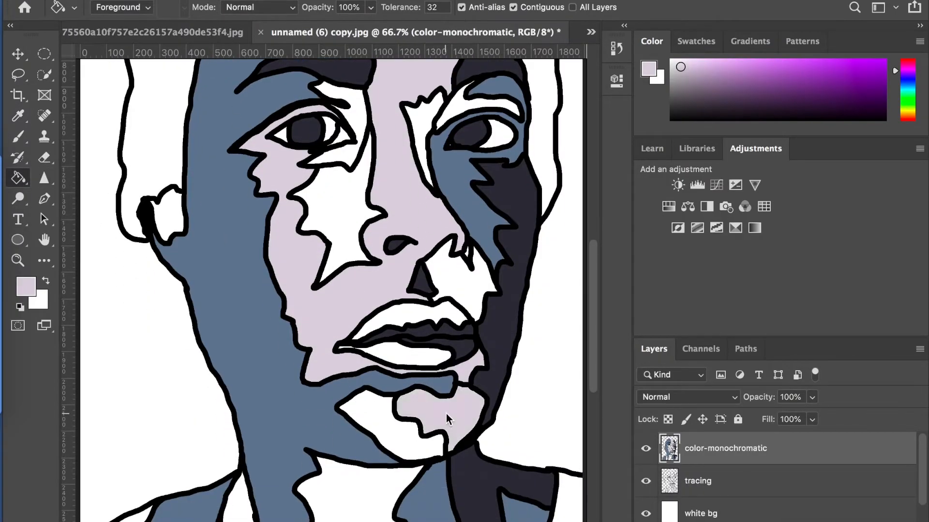
{"action": "left_click", "coordinate": [267, 374]}
{"action": "scroll", "coordinate": [269, 312], "scroll_direction": "up", "scroll_amount": 2}
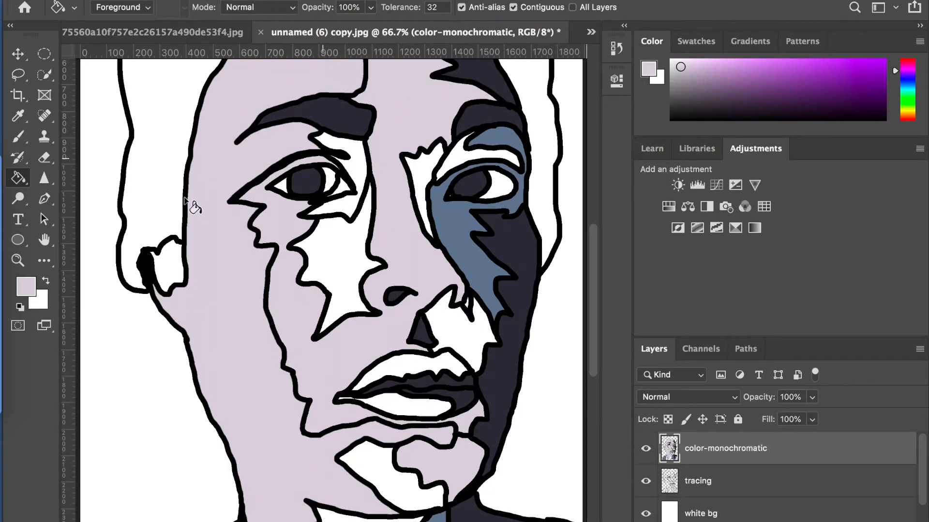
{"action": "scroll", "coordinate": [174, 268], "scroll_direction": "down", "scroll_amount": 9}
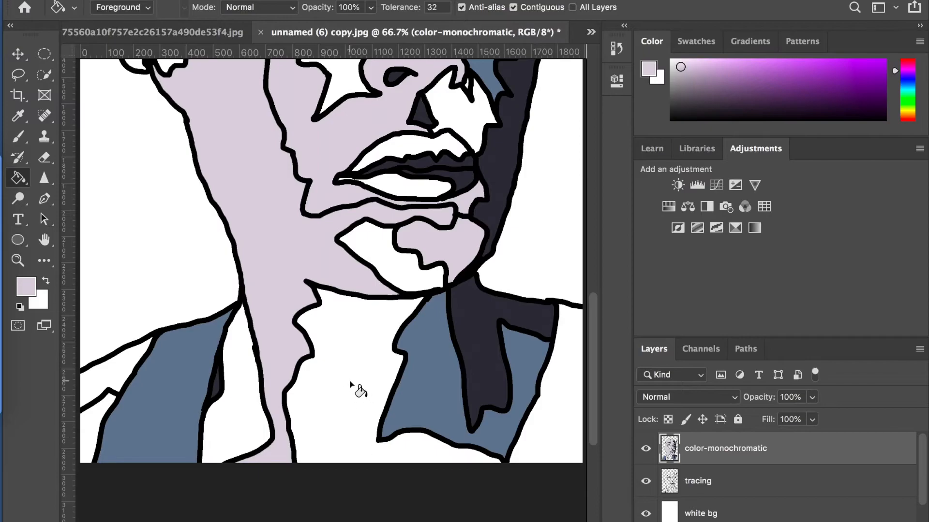
Sample a medium light blue from the left ankle in the blue figure painting with the Eyedropper
{"action": "left_click", "coordinate": [145, 32]}
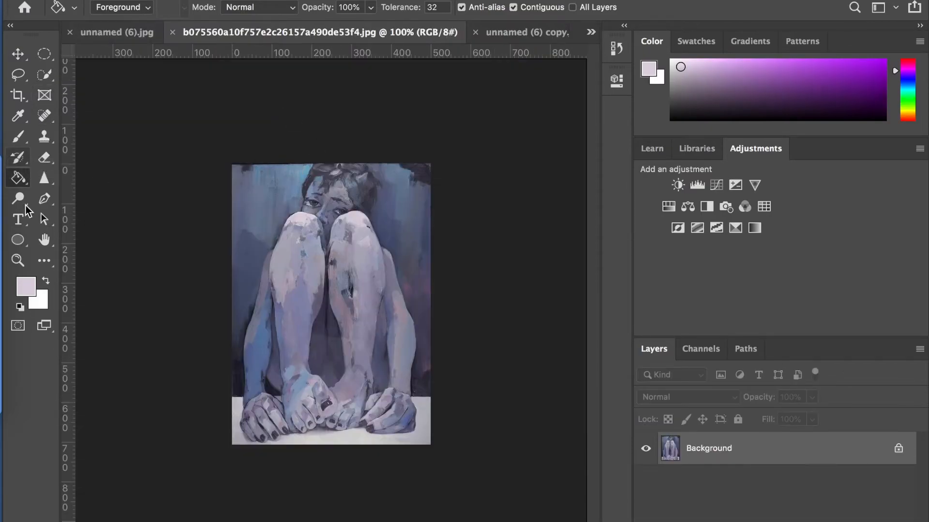
{"action": "left_click", "coordinate": [18, 115]}
{"action": "left_click", "coordinate": [308, 170]}
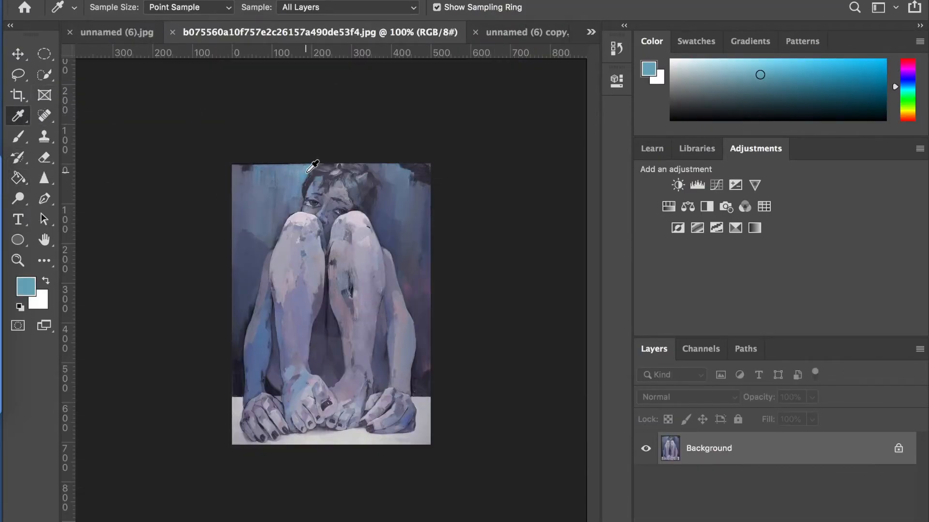
{"action": "left_click", "coordinate": [307, 375]}
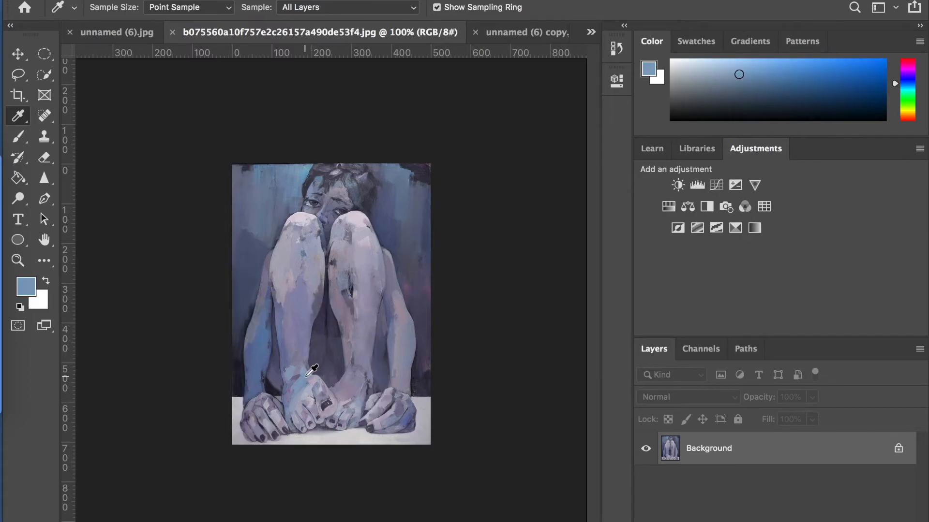
Refill the central face area with the light blue and fill the left chin shape with the same color
{"action": "left_click", "coordinate": [541, 34]}
{"action": "key", "text": "g"}
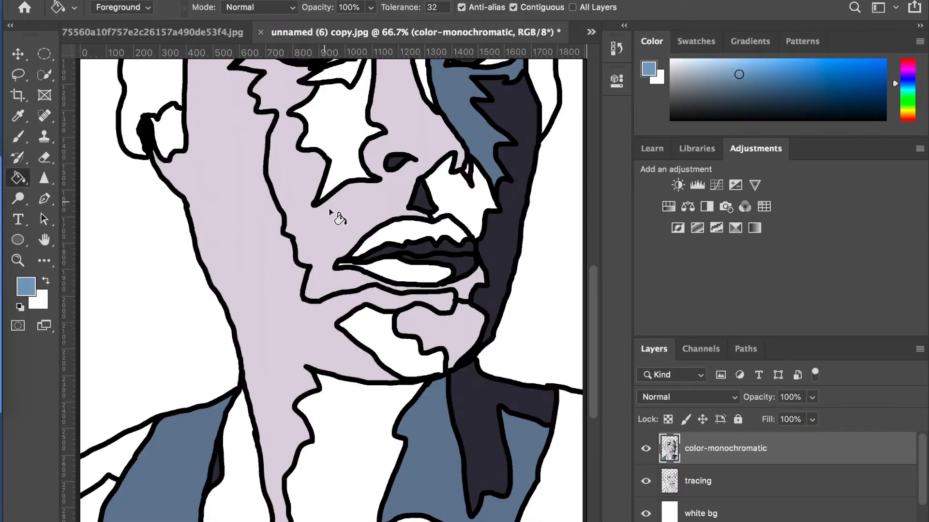
{"action": "left_click", "coordinate": [333, 214]}
{"action": "scroll", "coordinate": [337, 217], "scroll_direction": "up", "scroll_amount": 5}
{"action": "scroll", "coordinate": [333, 216], "scroll_direction": "down", "scroll_amount": 5}
{"action": "left_click", "coordinate": [417, 292]}
Fill the right upper eyelid and the area between the nose and the right side of the upper lip with light blue
{"action": "scroll", "coordinate": [341, 367], "scroll_direction": "up", "scroll_amount": 5}
{"action": "scroll", "coordinate": [404, 249], "scroll_direction": "up", "scroll_amount": 3}
{"action": "scroll", "coordinate": [405, 248], "scroll_direction": "right", "scroll_amount": 4}
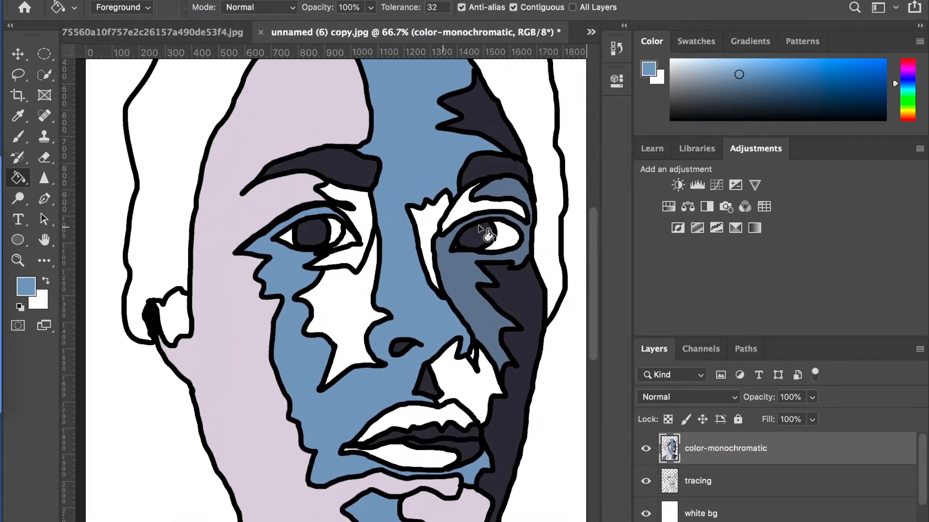
{"action": "left_click", "coordinate": [471, 208]}
{"action": "left_click", "coordinate": [473, 338]}
{"action": "scroll", "coordinate": [318, 328], "scroll_direction": "down", "scroll_amount": 4}
{"action": "scroll", "coordinate": [317, 328], "scroll_direction": "left", "scroll_amount": 2}
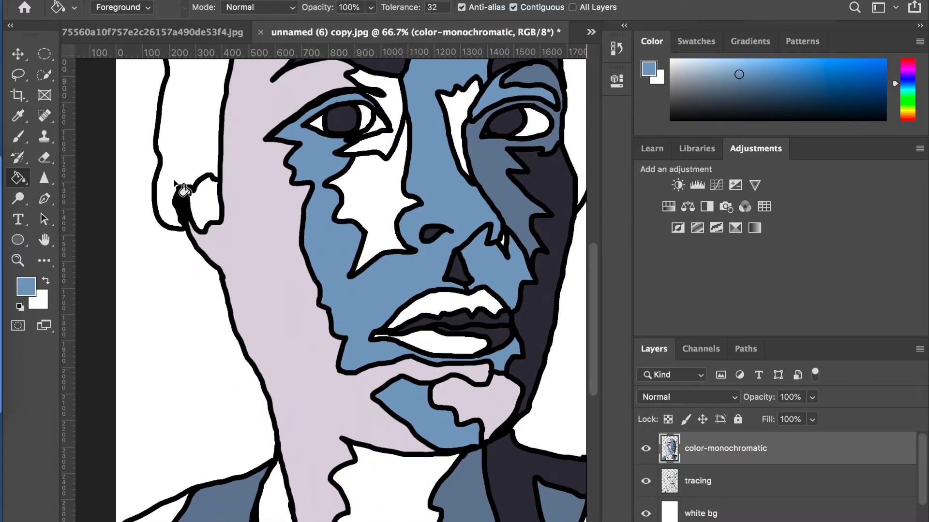
Fill the hair with light blue
{"action": "scroll", "coordinate": [193, 160], "scroll_direction": "up", "scroll_amount": 4}
{"action": "left_click", "coordinate": [195, 154]}
{"action": "scroll", "coordinate": [200, 155], "scroll_direction": "up", "scroll_amount": 5}
{"action": "scroll", "coordinate": [201, 155], "scroll_direction": "left", "scroll_amount": 1}
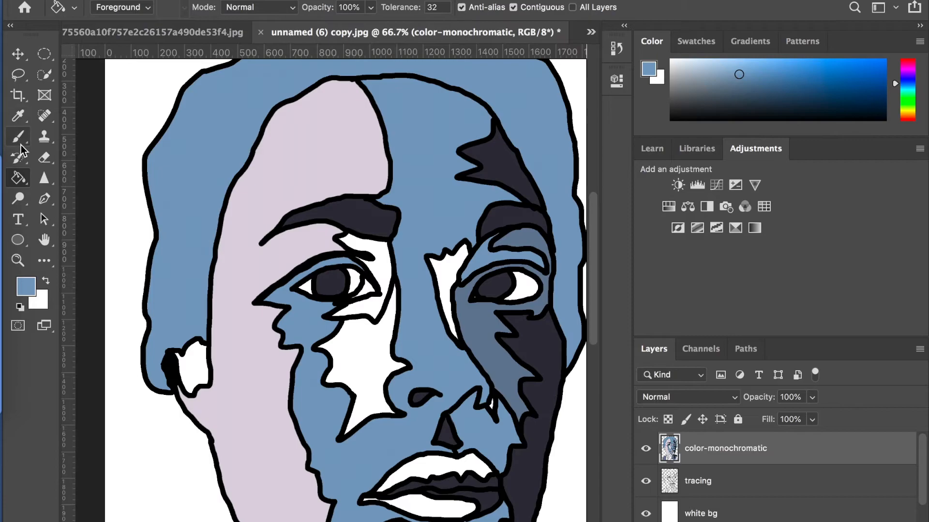
Sample the dark navy from the forehead shadow and refill the hair with it
{"action": "left_click", "coordinate": [24, 119]}
{"action": "left_click", "coordinate": [507, 150]}
{"action": "left_click", "coordinate": [19, 179]}
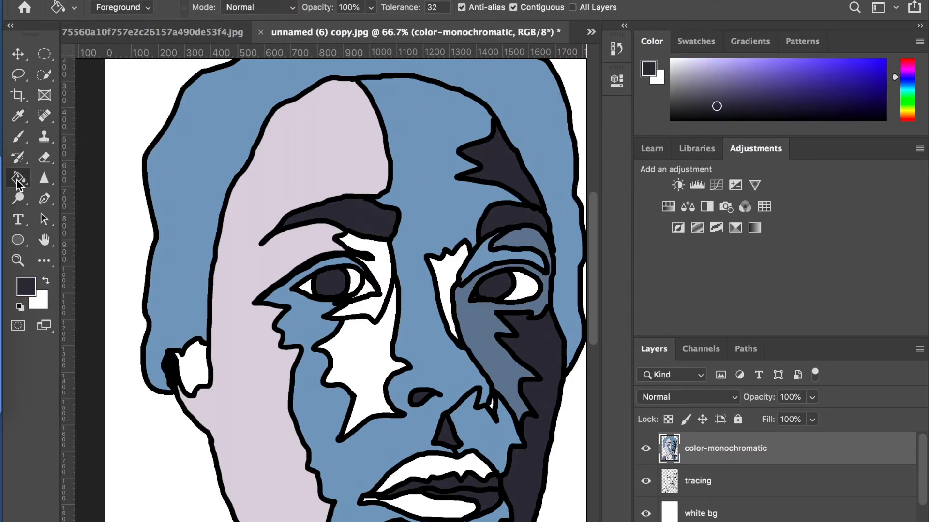
{"action": "left_click", "coordinate": [226, 126]}
Sample the light blue from the face and fill the front of the neck and the far right shoulder area with it
{"action": "scroll", "coordinate": [217, 252], "scroll_direction": "down", "scroll_amount": 10}
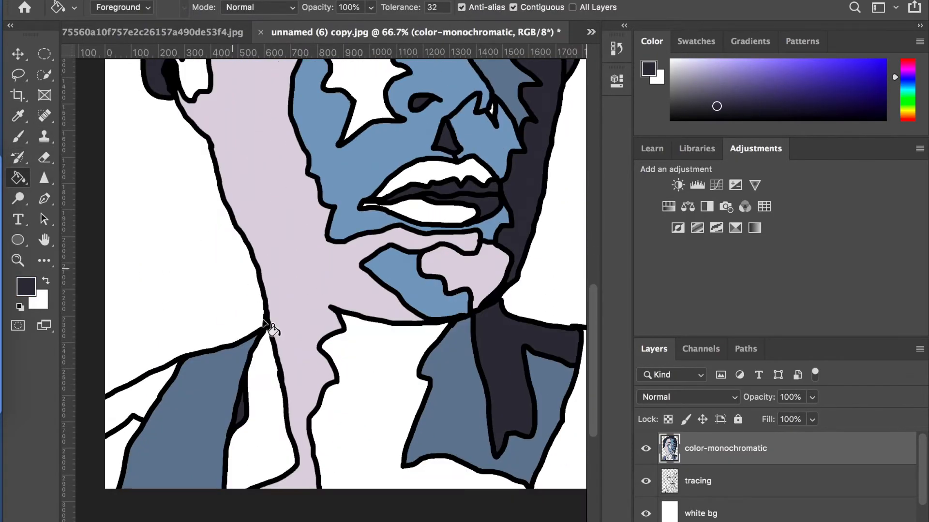
{"action": "scroll", "coordinate": [271, 324], "scroll_direction": "right", "scroll_amount": 1}
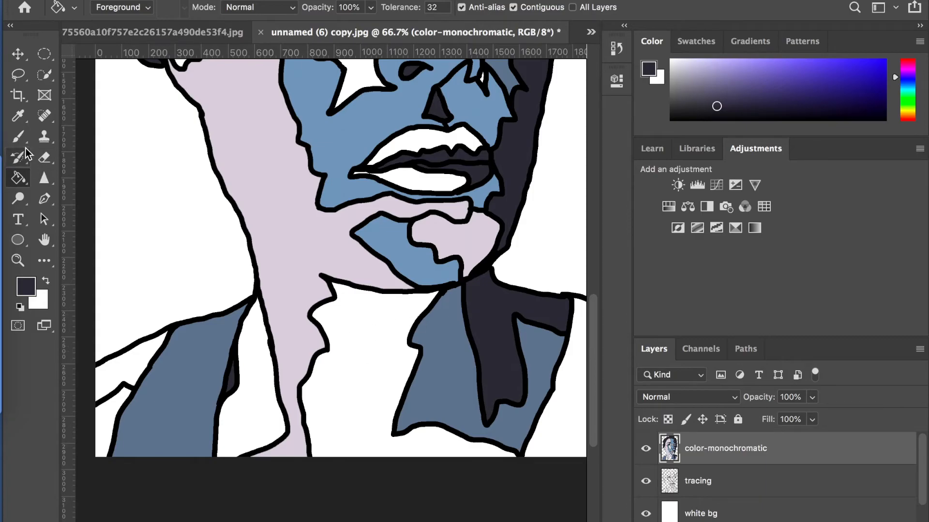
{"action": "left_click", "coordinate": [18, 116]}
{"action": "left_click", "coordinate": [381, 119]}
{"action": "key", "text": "g"}
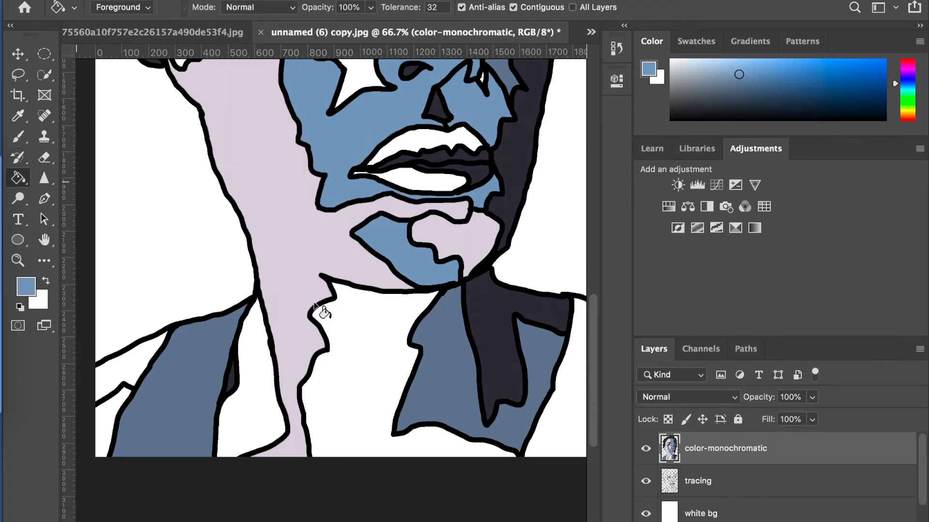
{"action": "left_click", "coordinate": [370, 323]}
{"action": "scroll", "coordinate": [372, 391], "scroll_direction": "down", "scroll_amount": 4}
{"action": "scroll", "coordinate": [373, 390], "scroll_direction": "left", "scroll_amount": 3}
{"action": "scroll", "coordinate": [487, 356], "scroll_direction": "right", "scroll_amount": 5}
{"action": "left_click", "coordinate": [504, 319]}
Sample the pale lavender from the left side of the face and fill the lower and upper lips with it
{"action": "scroll", "coordinate": [261, 309], "scroll_direction": "left", "scroll_amount": 3}
{"action": "scroll", "coordinate": [115, 305], "scroll_direction": "left", "scroll_amount": 2}
{"action": "scroll", "coordinate": [115, 306], "scroll_direction": "up", "scroll_amount": 5}
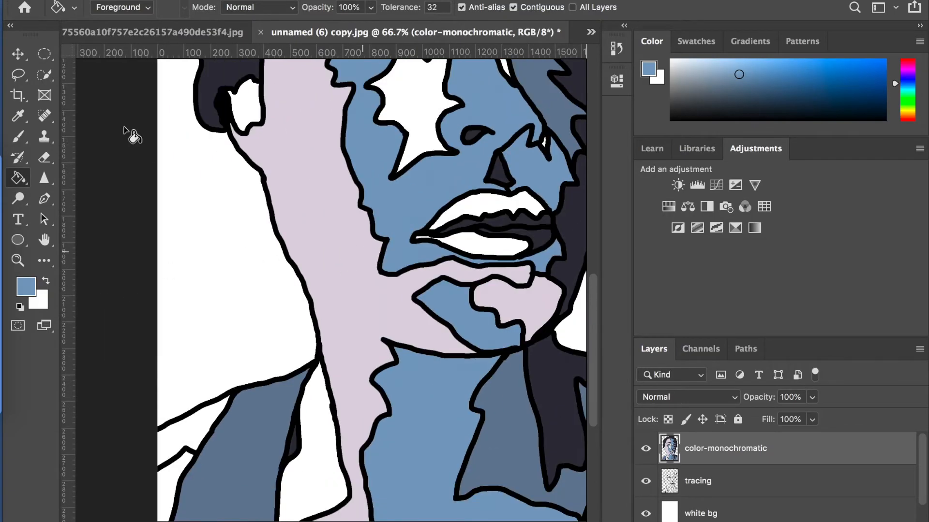
{"action": "left_click", "coordinate": [19, 116]}
{"action": "left_click", "coordinate": [351, 231]}
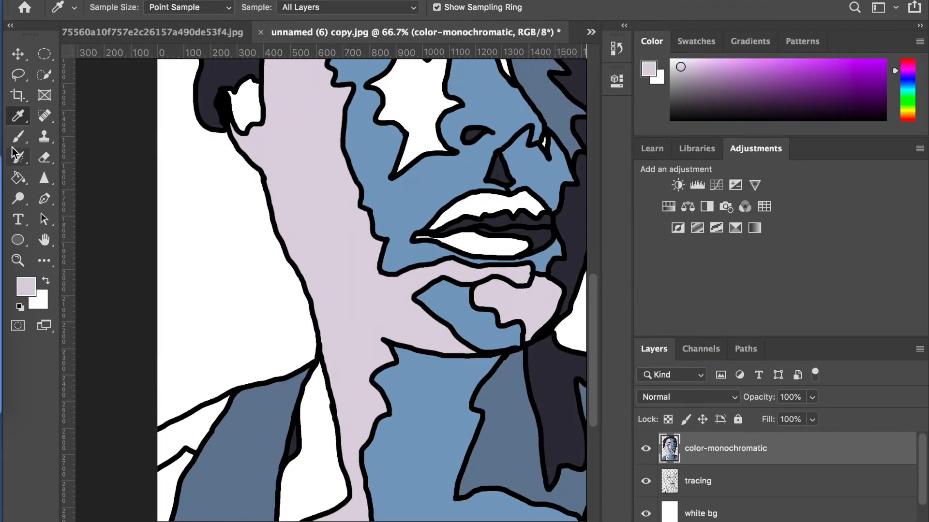
{"action": "left_click", "coordinate": [17, 181]}
{"action": "left_click", "coordinate": [475, 244]}
{"action": "left_click", "coordinate": [493, 213]}
Fill the shape at the left eye's inner corner and the shape beside the right side of the nose bridge with pale lavender
{"action": "scroll", "coordinate": [493, 213], "scroll_direction": "up", "scroll_amount": 4}
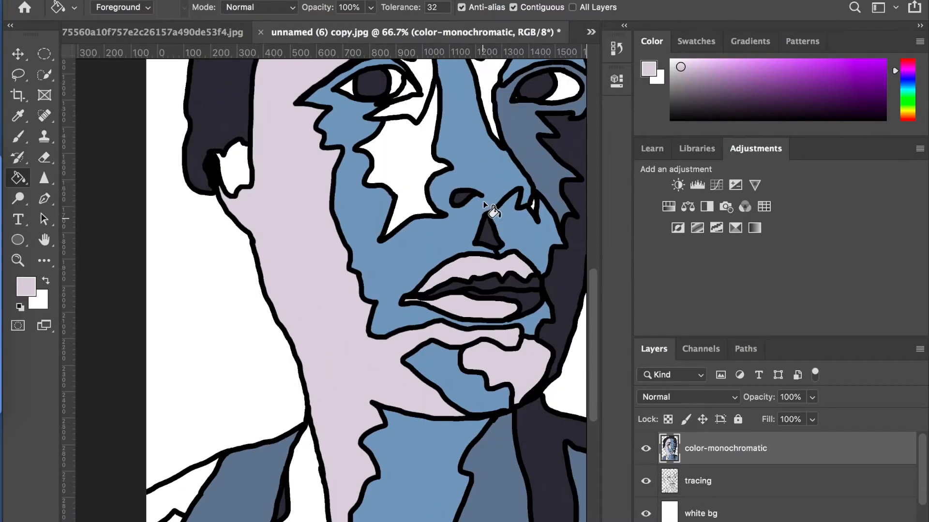
{"action": "left_click", "coordinate": [411, 171]}
{"action": "left_click", "coordinate": [490, 136]}
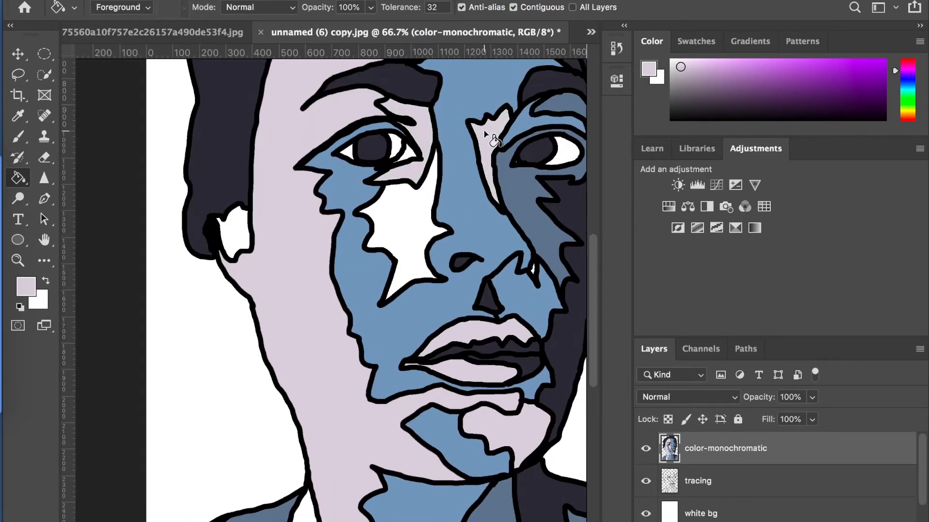
Switch to the blue figure painting and sample a muted purple from the left shin with the Eyedropper
{"action": "left_click", "coordinate": [195, 33]}
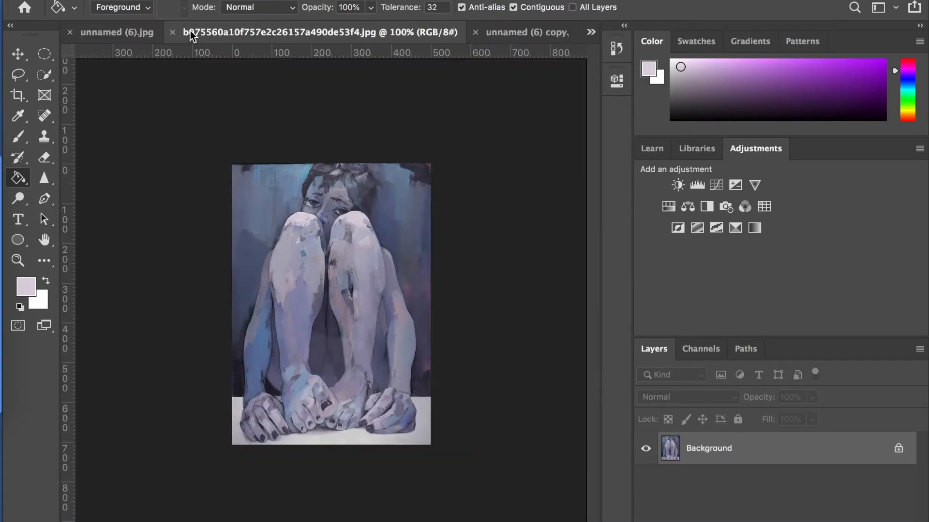
{"action": "left_click", "coordinate": [19, 116]}
{"action": "left_click", "coordinate": [302, 296]}
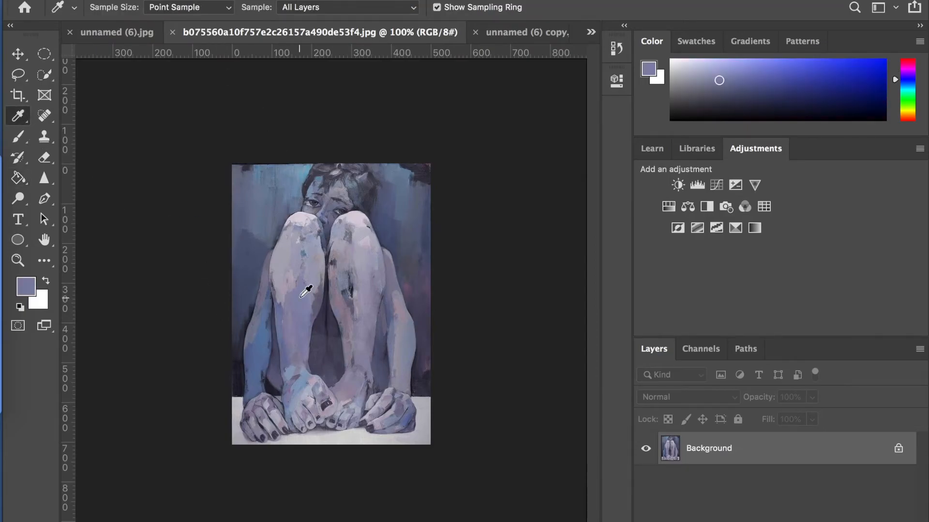
Back in the portrait, fill the left cheek highlight, the shape beside the nose bridge and the left eye's inner corner with muted purple
{"action": "left_click", "coordinate": [479, 33]}
{"action": "left_click", "coordinate": [18, 178]}
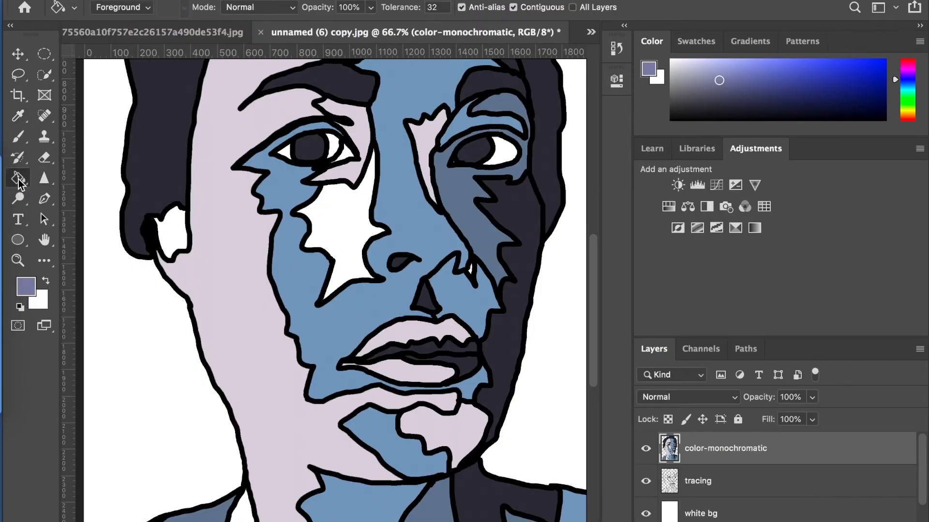
{"action": "left_click", "coordinate": [347, 217]}
{"action": "left_click", "coordinate": [426, 132]}
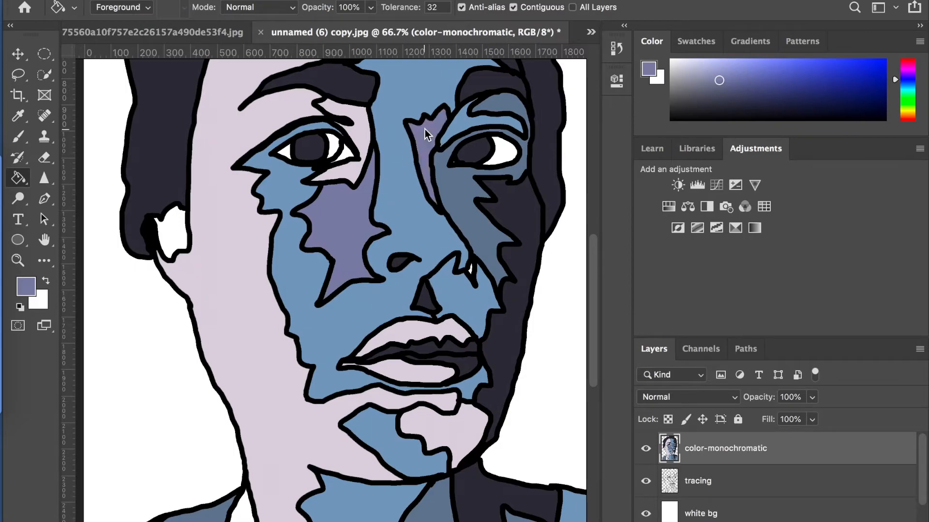
{"action": "left_click", "coordinate": [366, 131]}
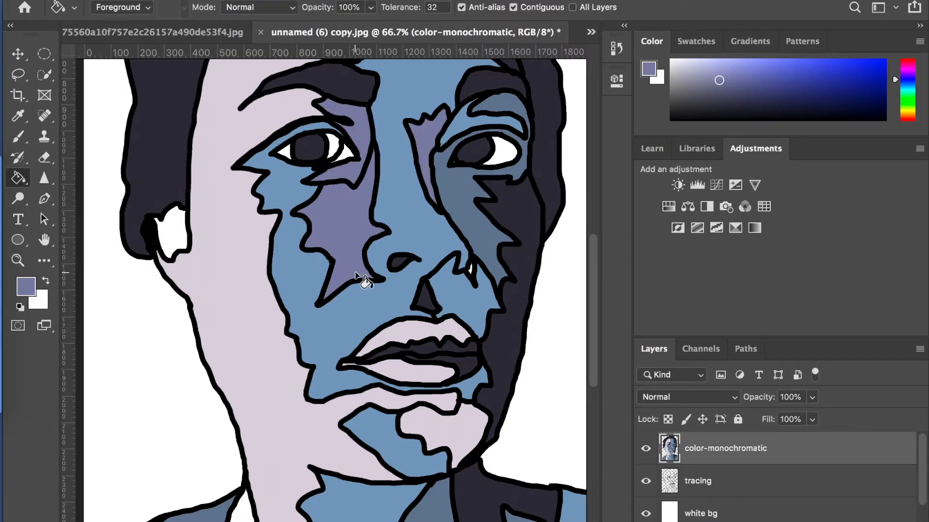
Fill the upper lip, the right chin patch and the inner part of the left ear with muted purple
{"action": "left_click", "coordinate": [419, 326]}
{"action": "scroll", "coordinate": [390, 408], "scroll_direction": "down", "scroll_amount": 3}
{"action": "scroll", "coordinate": [389, 408], "scroll_direction": "left", "scroll_amount": 3}
{"action": "left_click", "coordinate": [515, 386]}
{"action": "scroll", "coordinate": [415, 425], "scroll_direction": "up", "scroll_amount": 8}
{"action": "left_click", "coordinate": [244, 300]}
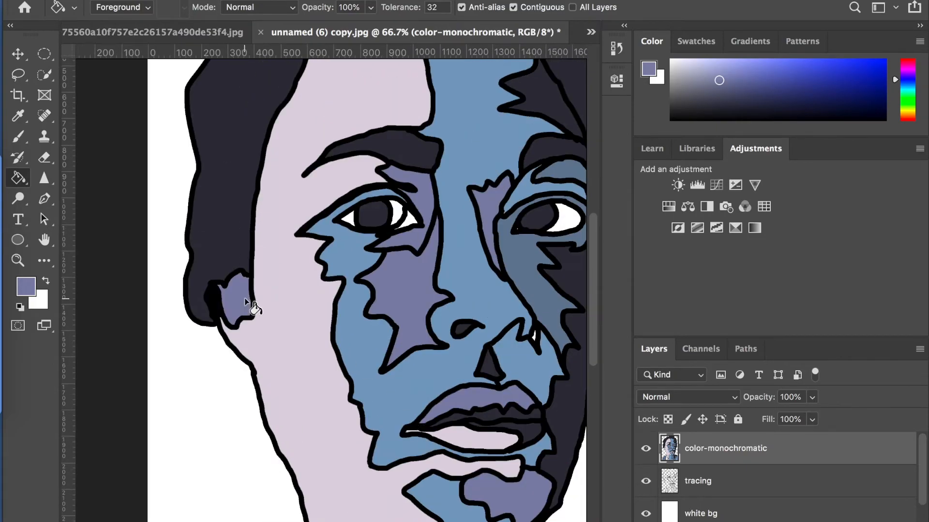
Fill the strip between the neck and left garment panel and the upper left shoulder patch with muted purple
{"action": "scroll", "coordinate": [248, 303], "scroll_direction": "down", "scroll_amount": 5}
{"action": "scroll", "coordinate": [249, 303], "scroll_direction": "right", "scroll_amount": 2}
{"action": "left_click", "coordinate": [228, 449]}
{"action": "scroll", "coordinate": [231, 447], "scroll_direction": "up", "scroll_amount": 6}
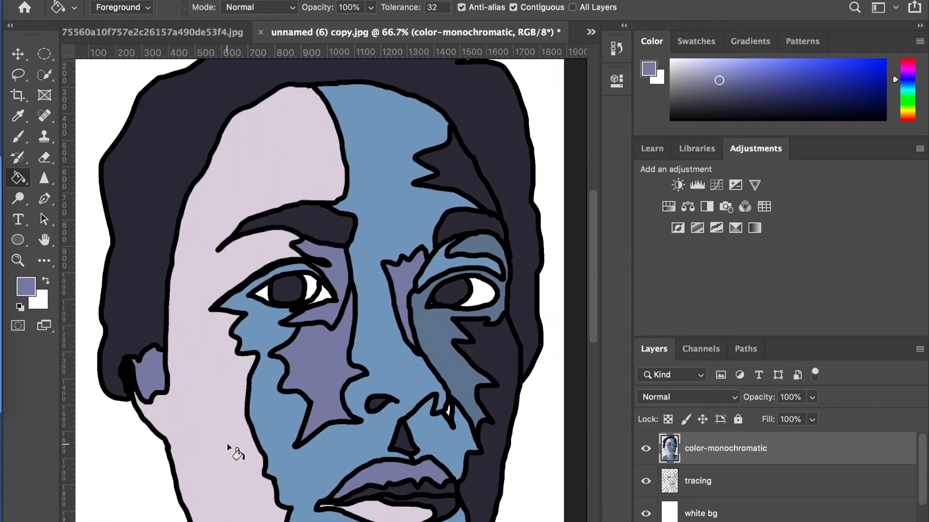
{"action": "scroll", "coordinate": [237, 446], "scroll_direction": "left", "scroll_amount": 2}
{"action": "key", "text": "super+minus"}
{"action": "key", "text": "super+minus"}
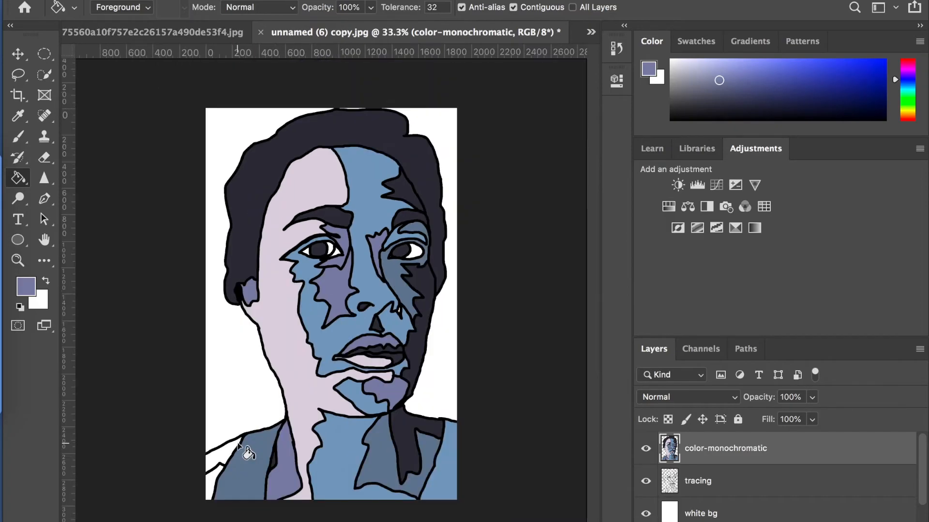
{"action": "left_click", "coordinate": [224, 454]}
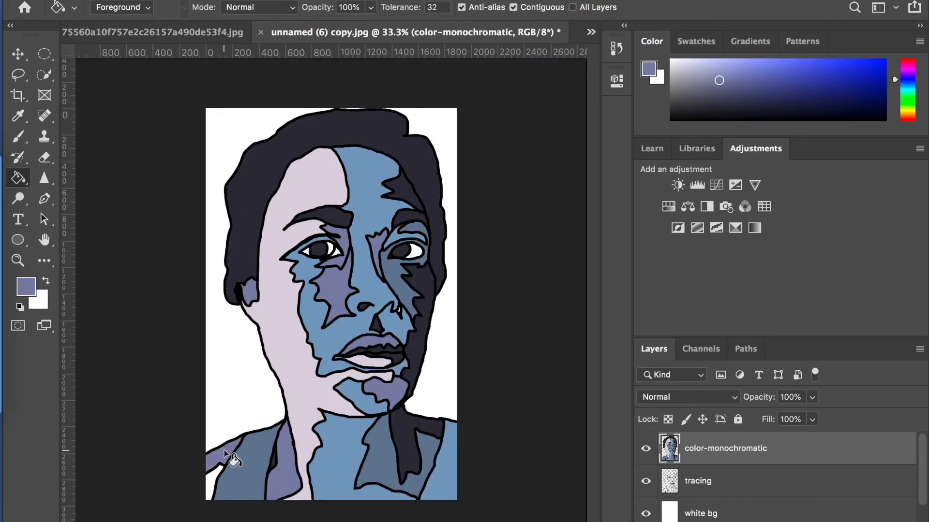
Sample the light blue from the neck and fill the small lower left shoulder patch with it
{"action": "left_click", "coordinate": [17, 118]}
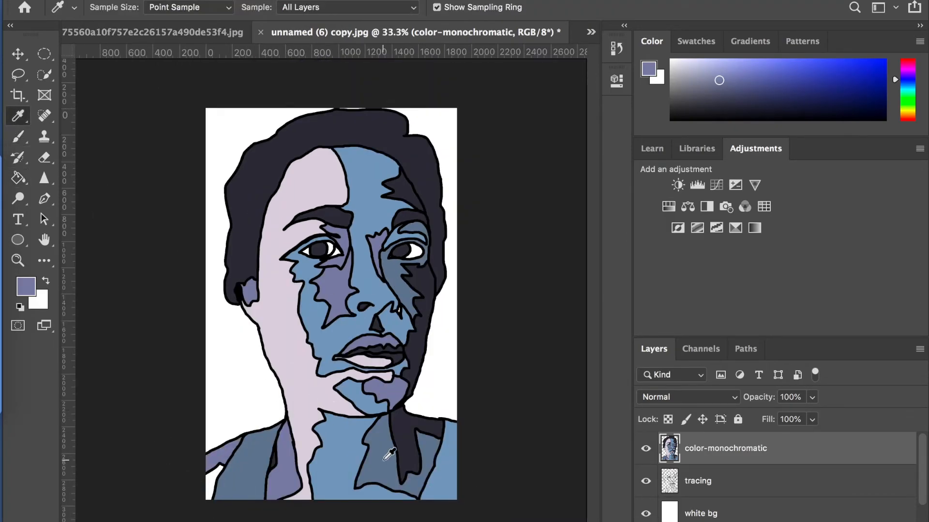
{"action": "left_click", "coordinate": [342, 460]}
{"action": "key", "text": "g"}
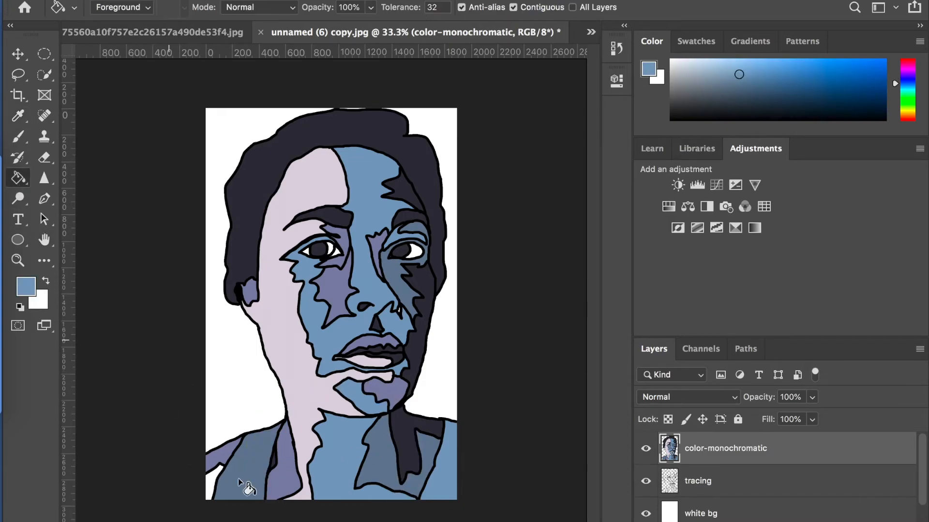
Switch to the blue figure painting and sample a plum tone from the background beside the right arm
{"action": "left_click", "coordinate": [153, 32]}
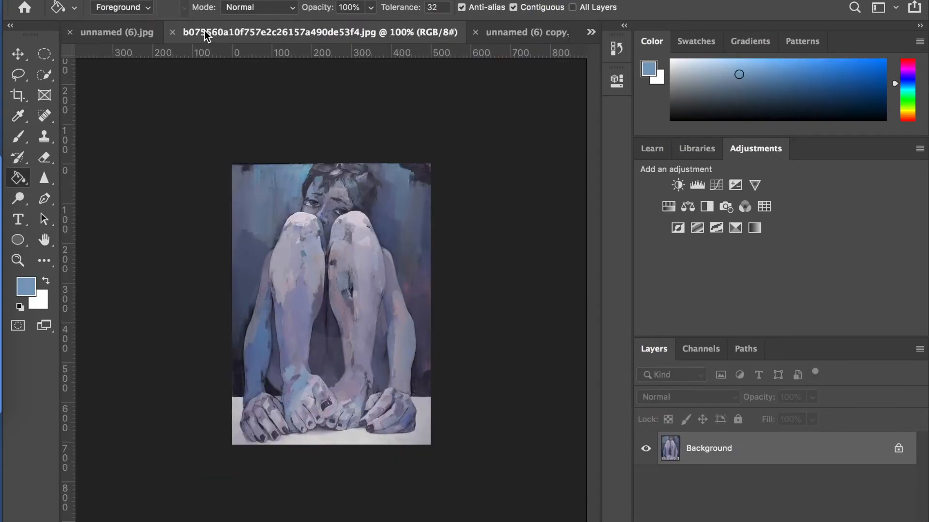
{"action": "left_click", "coordinate": [19, 117]}
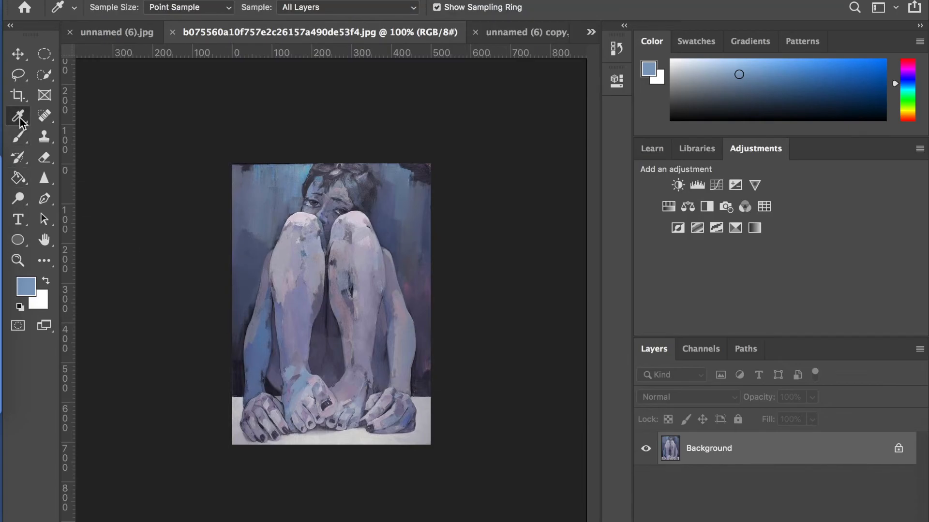
{"action": "left_click", "coordinate": [413, 280]}
Back in the portrait, fill the background on both sides of the head with plum
{"action": "left_click", "coordinate": [527, 32]}
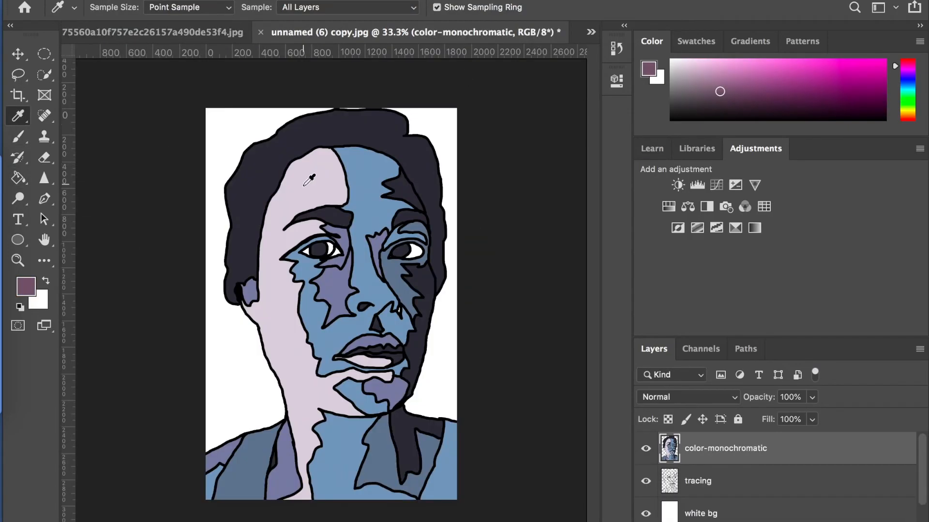
{"action": "left_click", "coordinate": [17, 178]}
{"action": "left_click", "coordinate": [233, 128]}
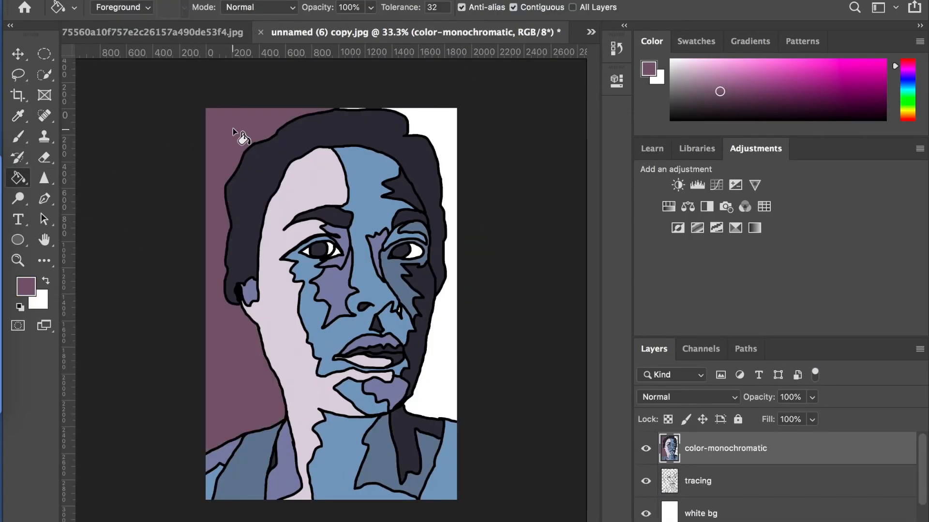
{"action": "left_click", "coordinate": [444, 138]}
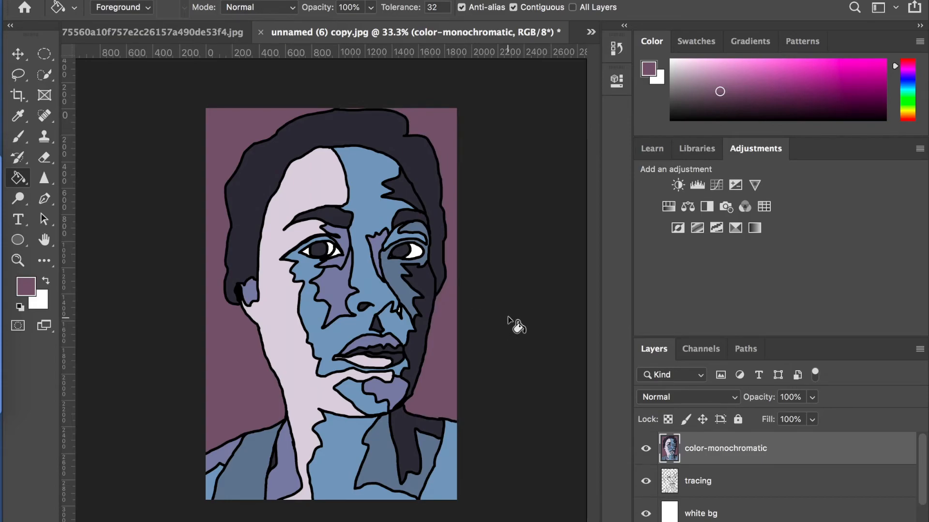
Sample the dark navy from the hair as the fill color for the Paint Bucket
{"action": "left_click_drag", "start_coordinate": [192, 100], "coordinate": [468, 511]}
{"action": "left_click", "coordinate": [19, 116]}
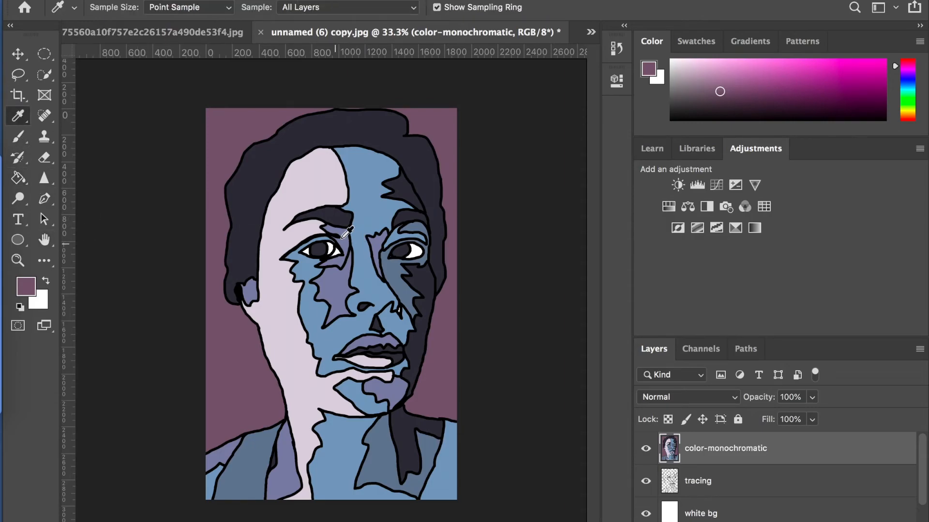
{"action": "left_click", "coordinate": [332, 125]}
{"action": "key", "text": "g"}
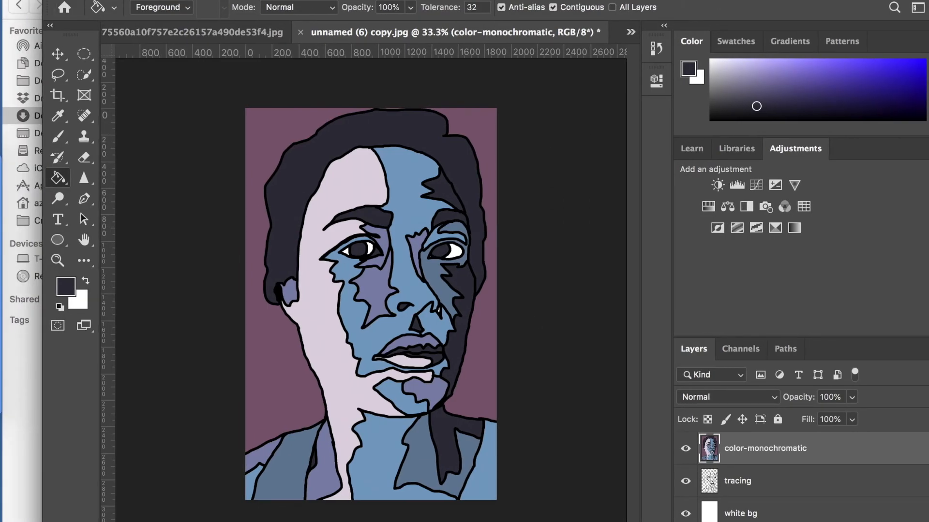
Save the portrait on the computer as a JPEG copy named monochromatic_portrait in Downloads
{"action": "left_click", "coordinate": [150, 145]}
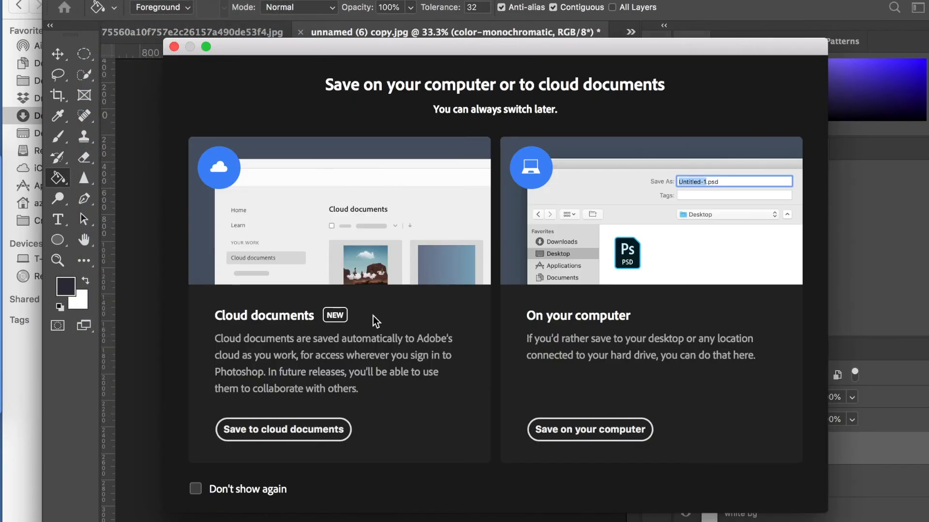
{"action": "left_click", "coordinate": [624, 430]}
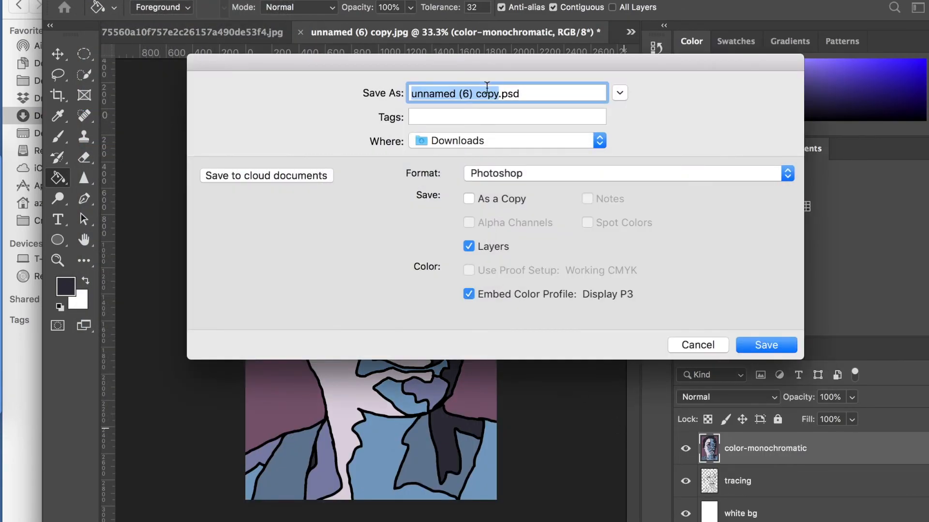
{"action": "type", "text": "monochromatic_portrait"}
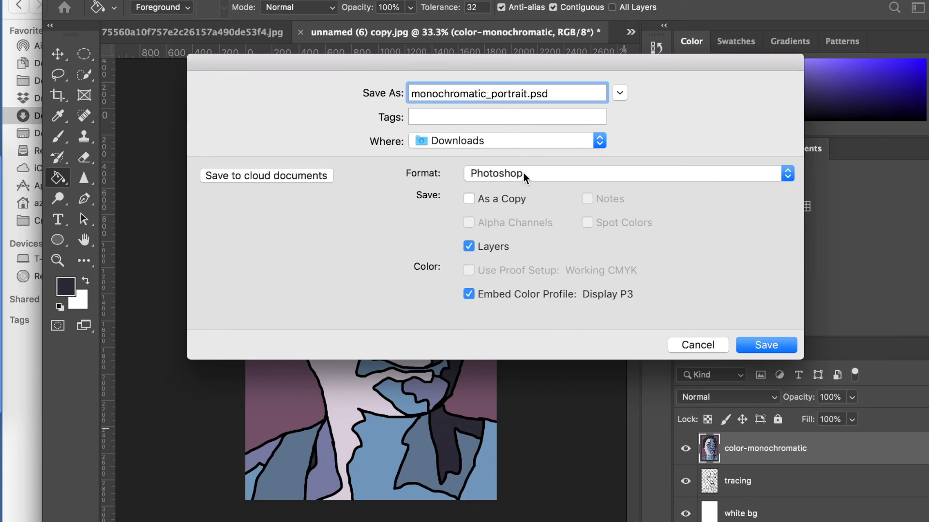
{"action": "left_click", "coordinate": [523, 172]}
{"action": "left_click", "coordinate": [518, 272]}
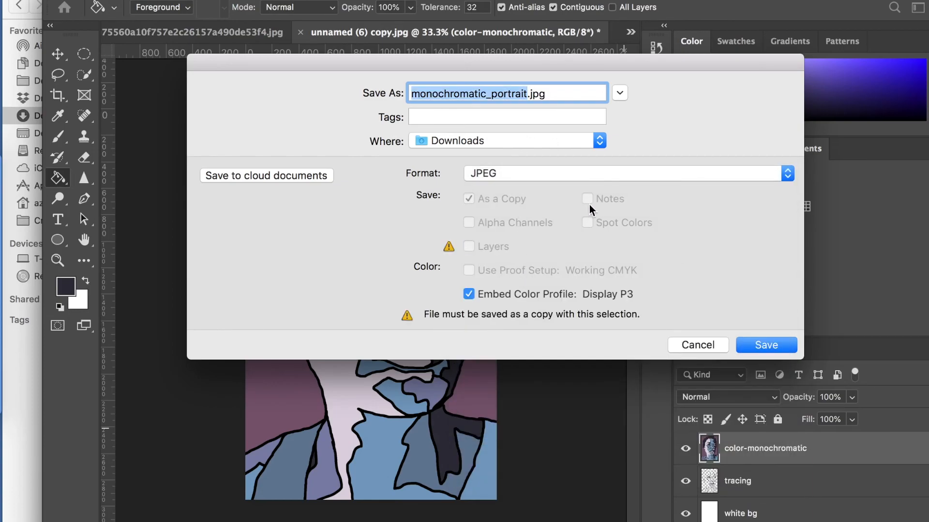
{"action": "left_click", "coordinate": [766, 346]}
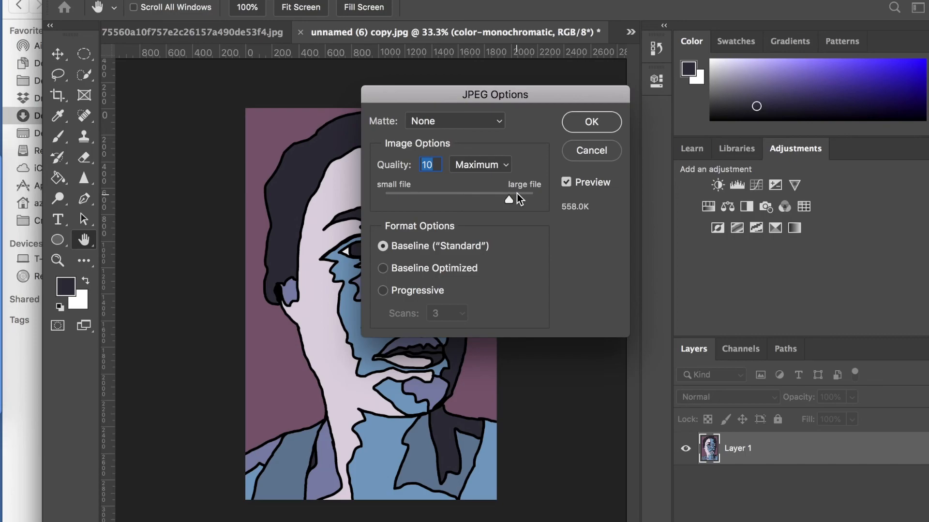
Set the JPEG quality to 12 (Maximum) and finish the export
{"action": "left_click_drag", "start_coordinate": [517, 193], "coordinate": [524, 196]}
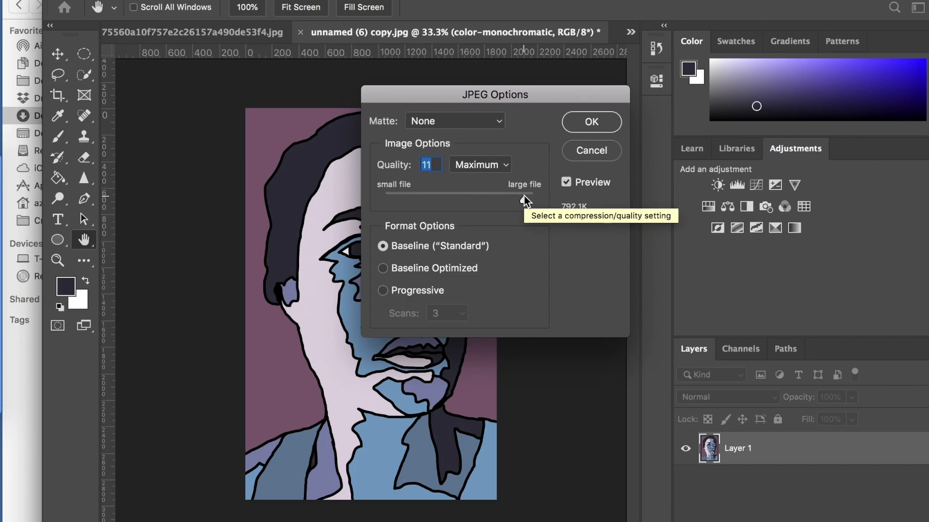
{"action": "left_click_drag", "start_coordinate": [528, 196], "coordinate": [532, 196]}
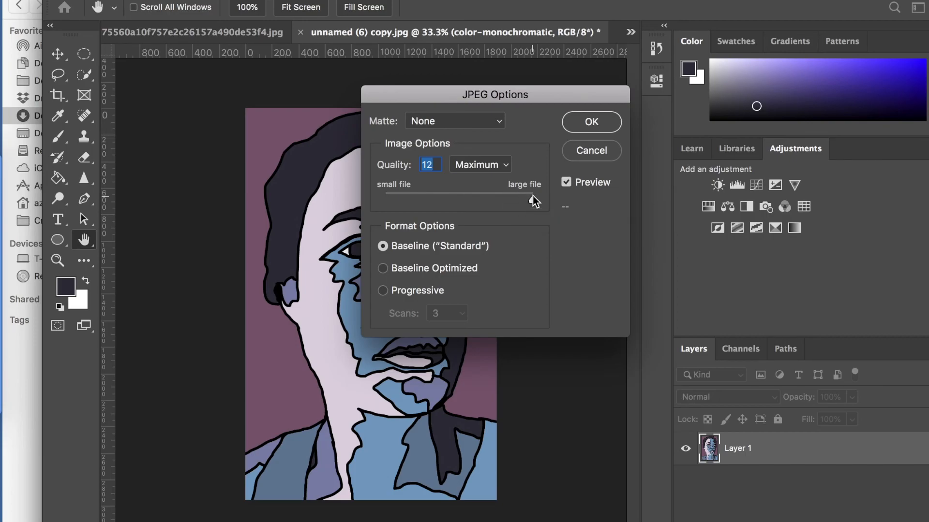
{"action": "left_click", "coordinate": [602, 121]}
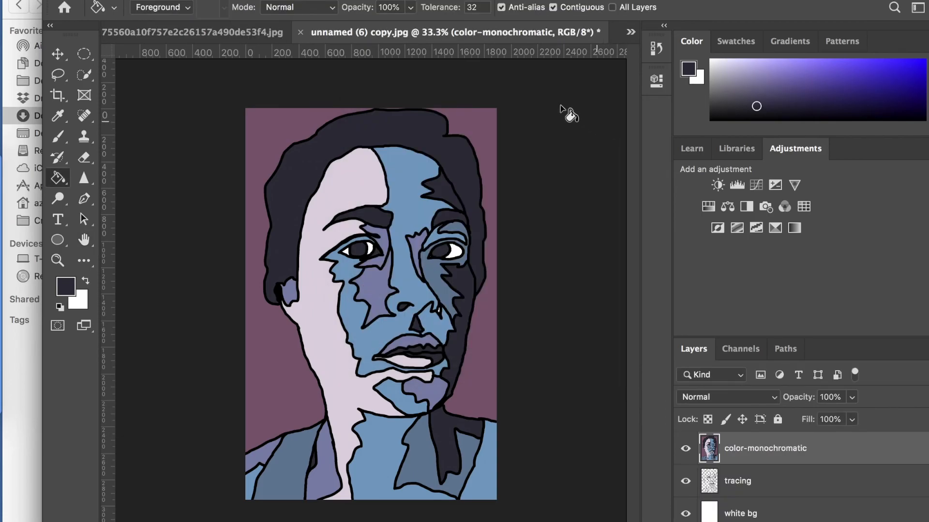
Start saving the layered portrait on the computer under a new file name, monochromatic_portrait
{"action": "left_click", "coordinate": [98, 0]}
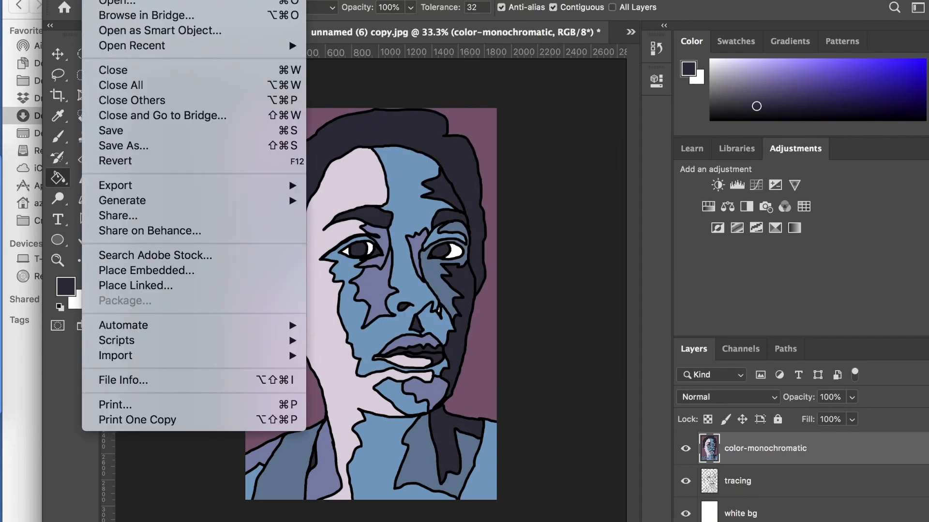
{"action": "left_click", "coordinate": [143, 147]}
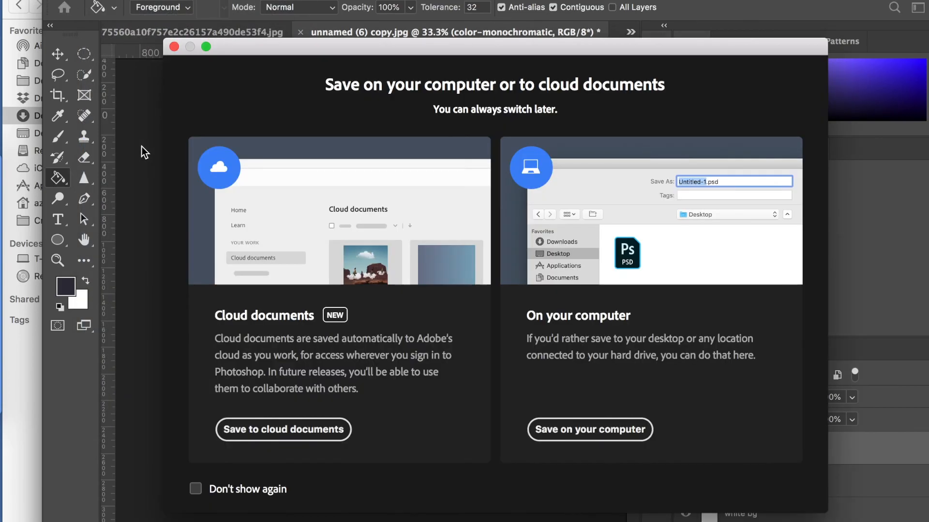
{"action": "left_click", "coordinate": [610, 436]}
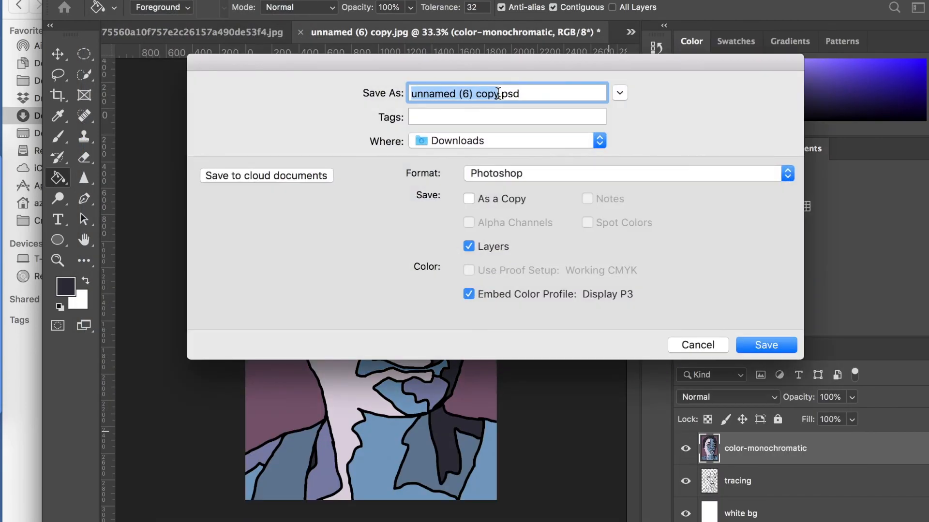
{"action": "left_click", "coordinate": [498, 94]}
{"action": "left_click_drag", "start_coordinate": [498, 94], "coordinate": [387, 94]}
{"action": "type", "text": "monochromatic_portrait"}
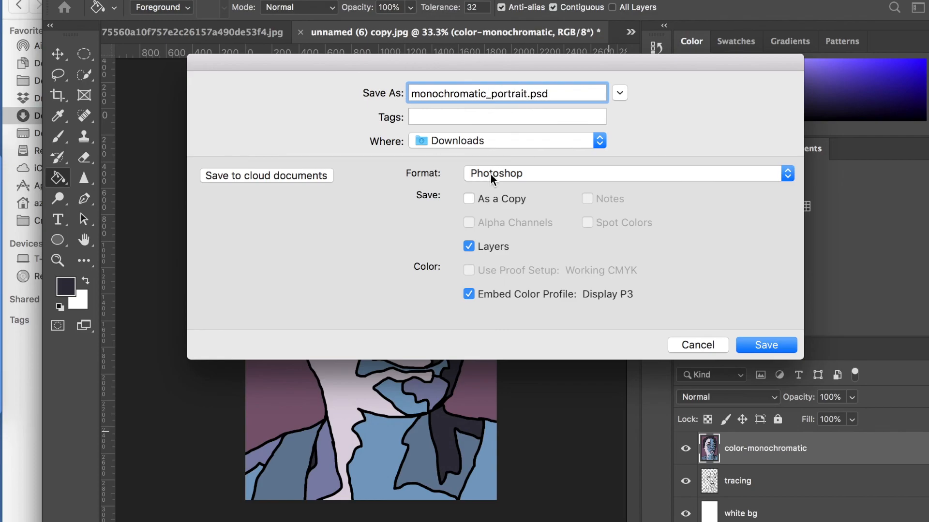
Save the file in Photoshop format with Layers included and Maximize Compatibility on
{"action": "left_click", "coordinate": [491, 174]}
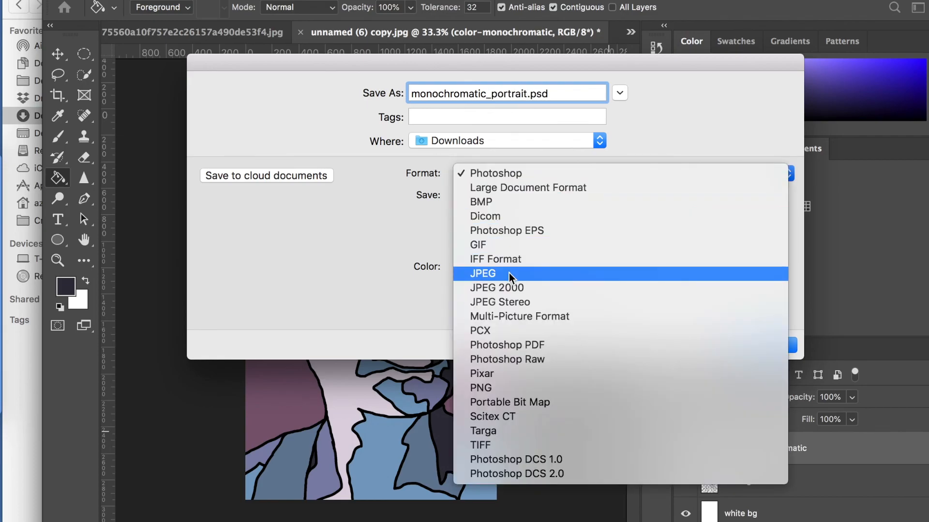
{"action": "left_click", "coordinate": [501, 179]}
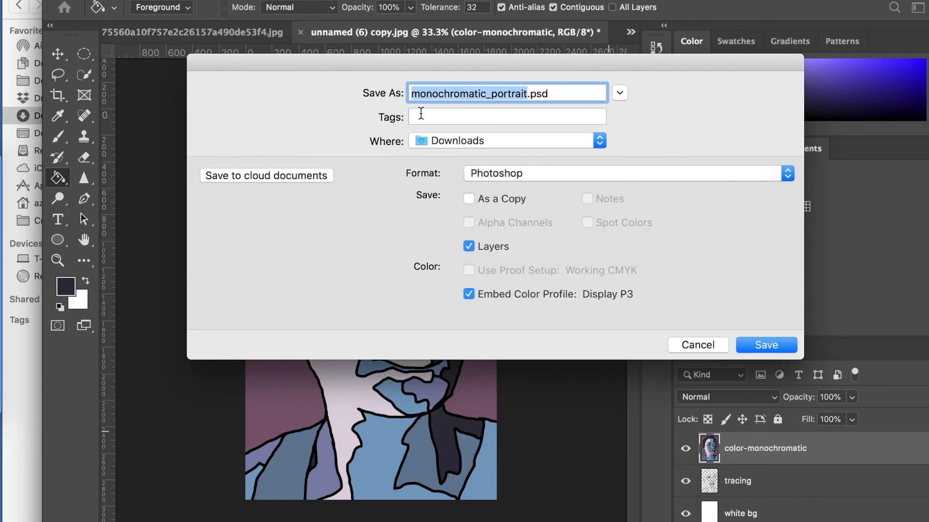
{"action": "left_click", "coordinate": [550, 139]}
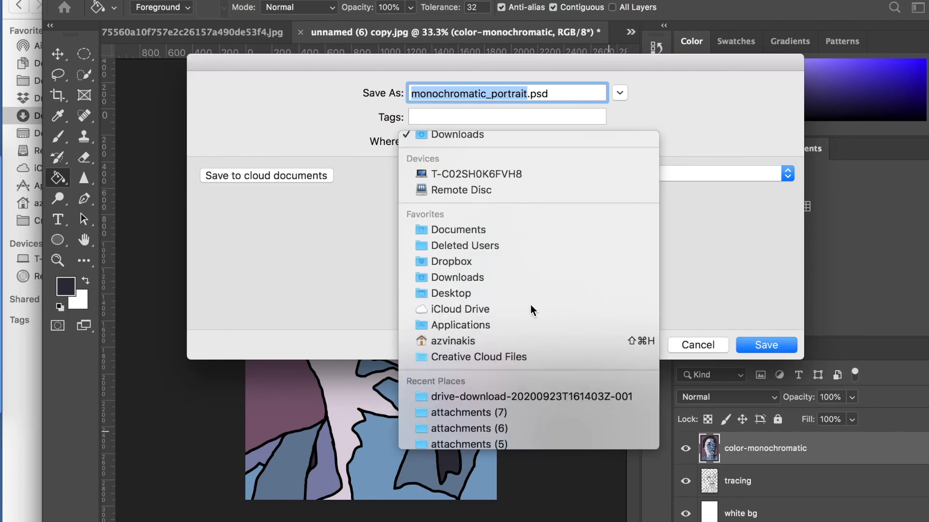
{"action": "left_click", "coordinate": [530, 304]}
{"action": "left_click", "coordinate": [775, 345]}
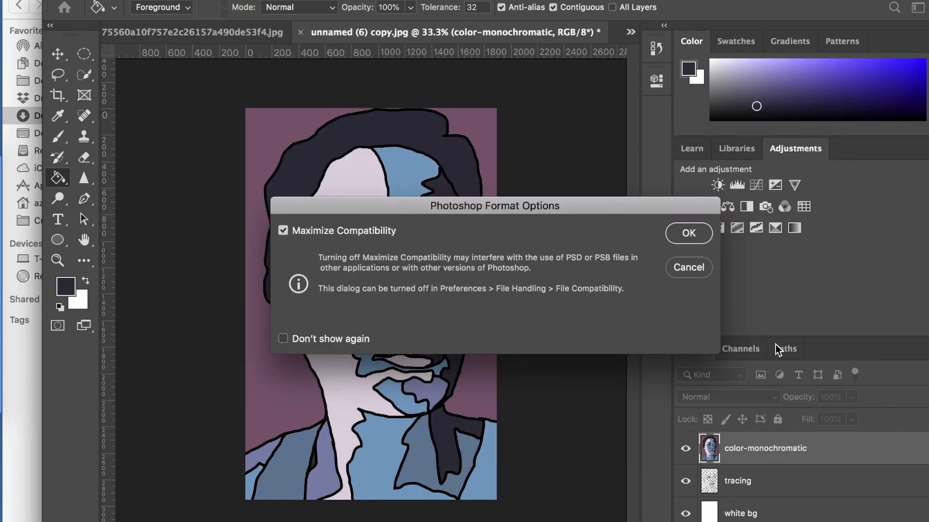
{"action": "left_click", "coordinate": [695, 234]}
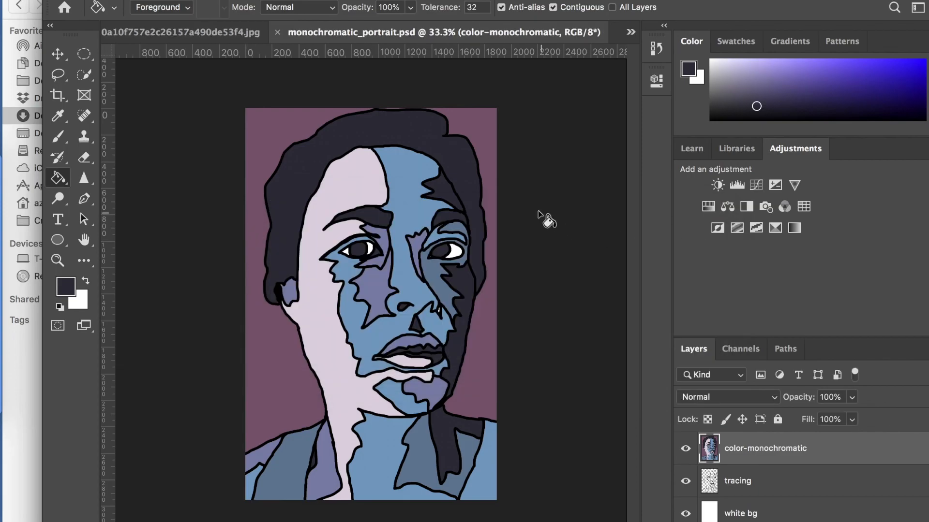